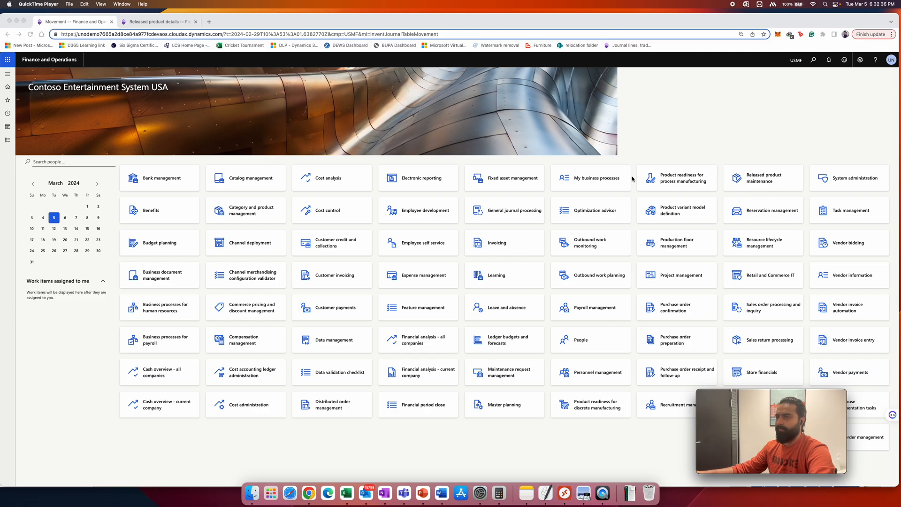
# Switch to the Inventory Valuation Example workbook in Excel and compare the item model groups of Item A101 and Item A102
pyautogui.click(347, 493)
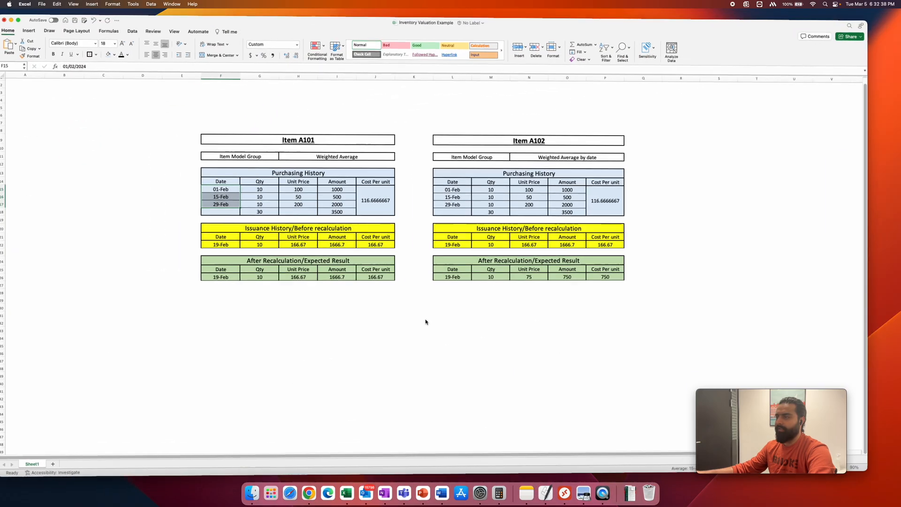
pyautogui.click(426, 195)
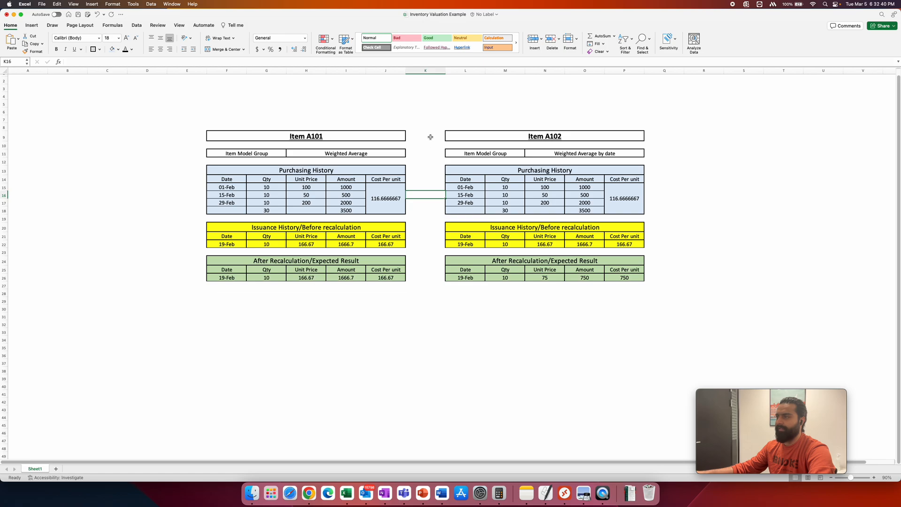
pyautogui.moveTo(431, 137); pyautogui.dragTo(424, 255)
pyautogui.click(432, 294)
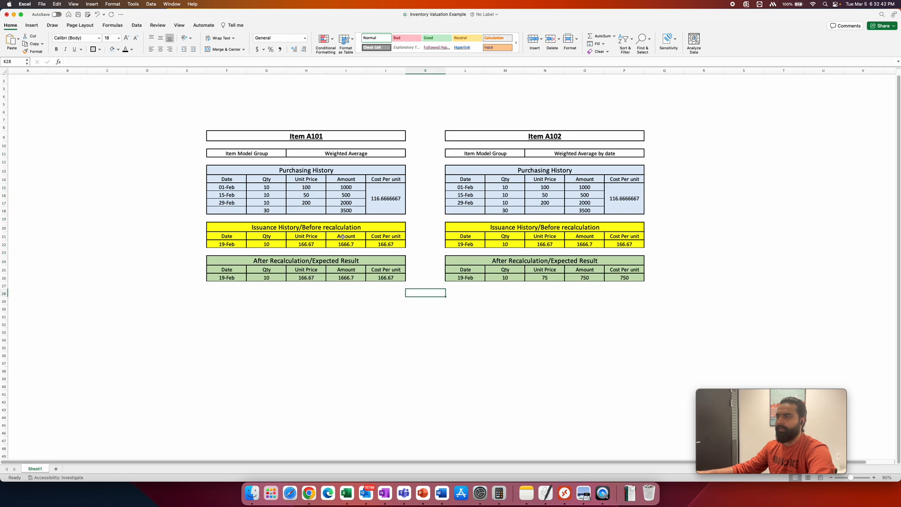
pyautogui.click(369, 153)
pyautogui.click(573, 155)
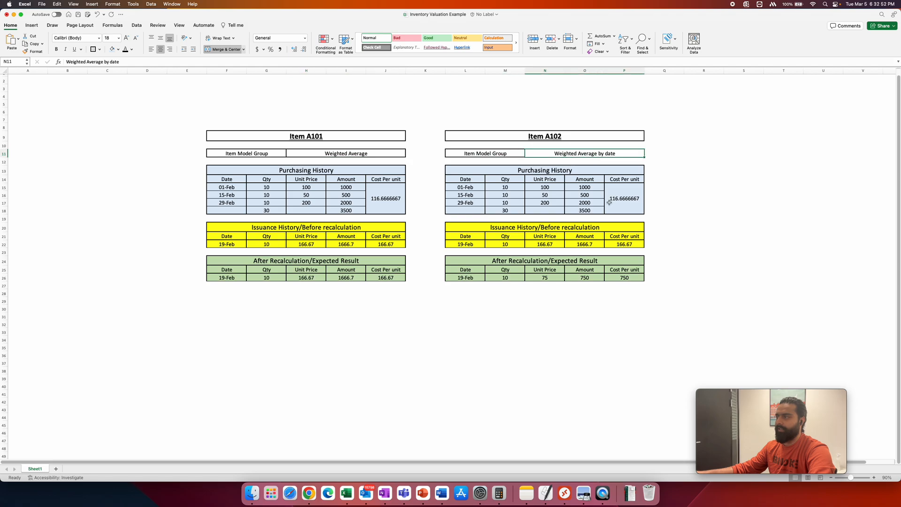
# Review the purchasing history, issuance history before recalculation, and expected result tables for Item A101
pyautogui.click(343, 170)
pyautogui.moveTo(343, 170); pyautogui.dragTo(331, 196)
pyautogui.moveTo(324, 228); pyautogui.dragTo(322, 245)
pyautogui.moveTo(343, 171); pyautogui.dragTo(332, 209)
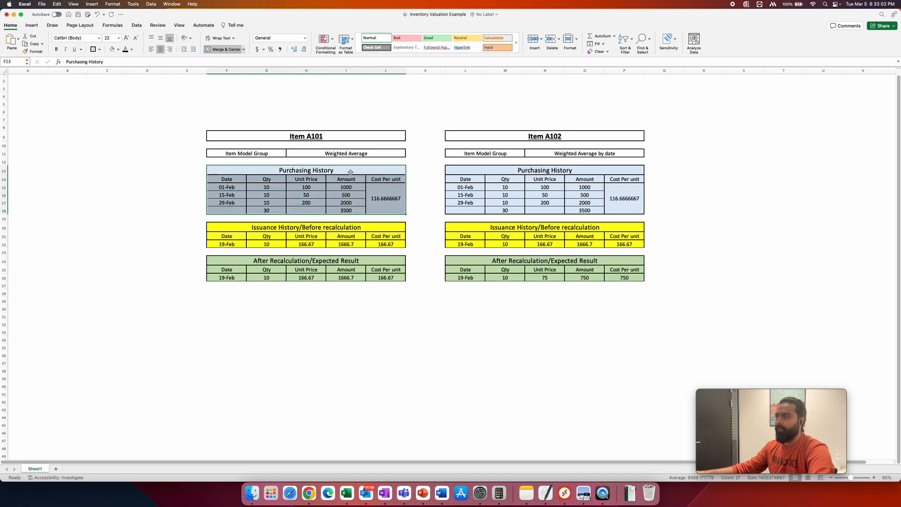
pyautogui.click(350, 171)
pyautogui.moveTo(350, 170); pyautogui.dragTo(348, 204)
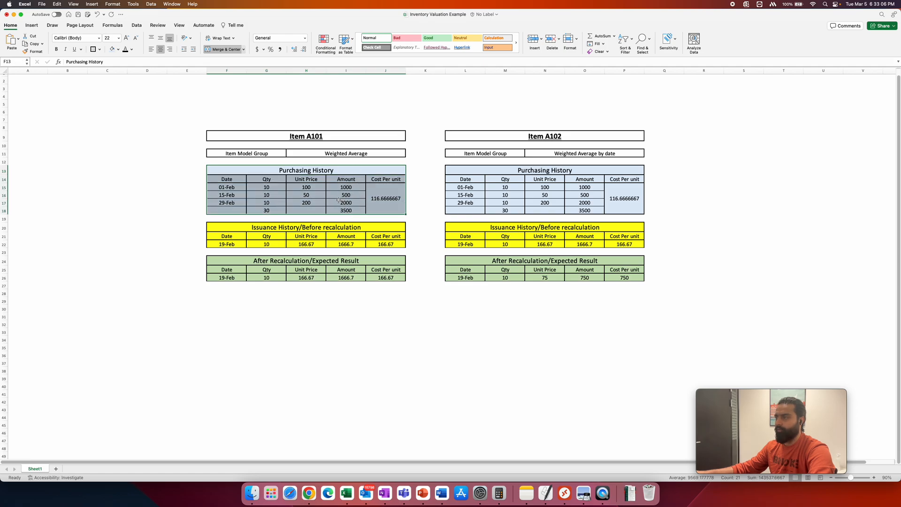
pyautogui.moveTo(308, 227); pyautogui.dragTo(296, 244)
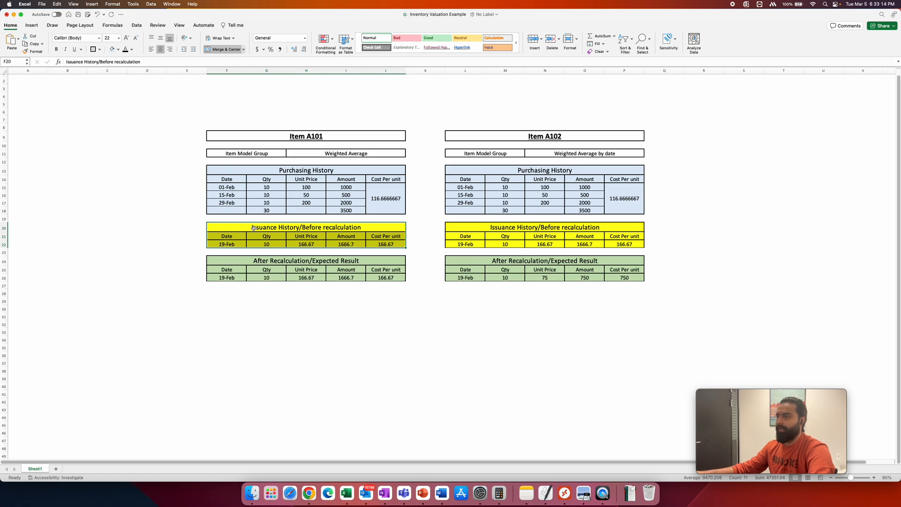
pyautogui.moveTo(259, 258); pyautogui.dragTo(259, 276)
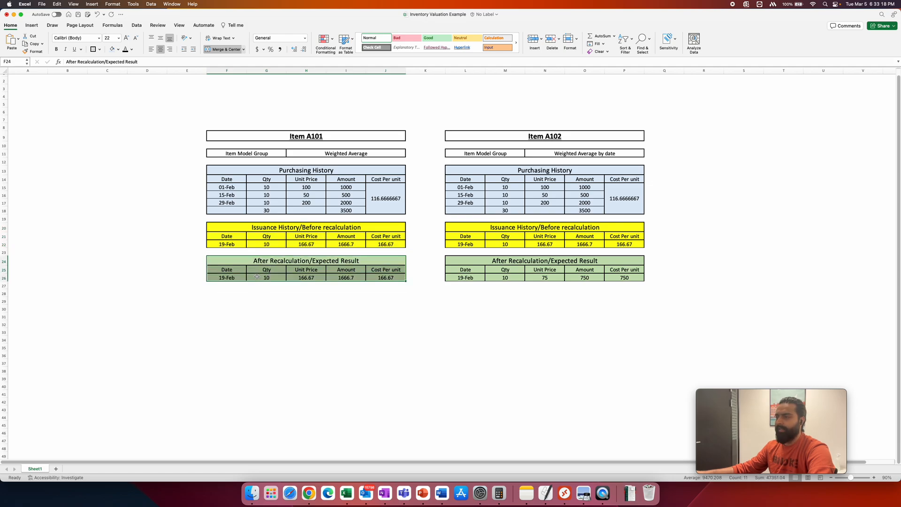
pyautogui.click(256, 292)
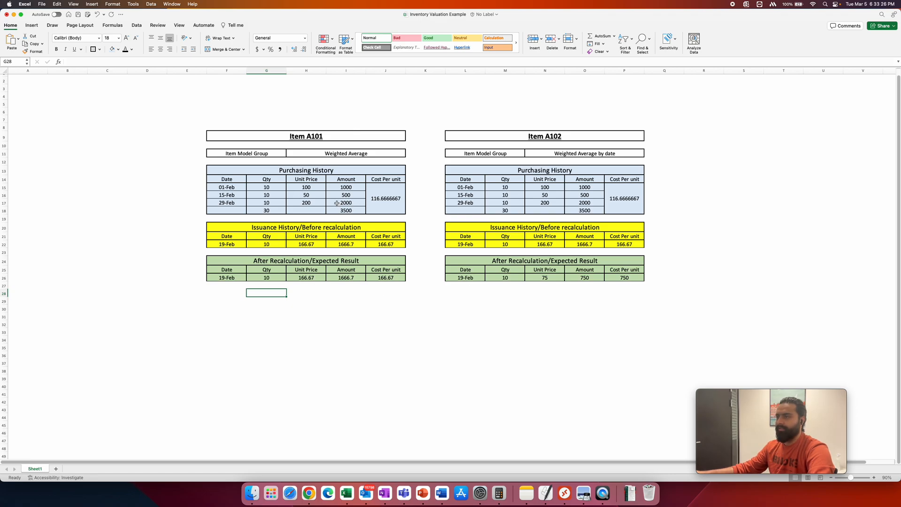
# Switch to Finance and Operations in Chrome and create an inventory movement journal with the name IMov from Inventory management
pyautogui.click(309, 492)
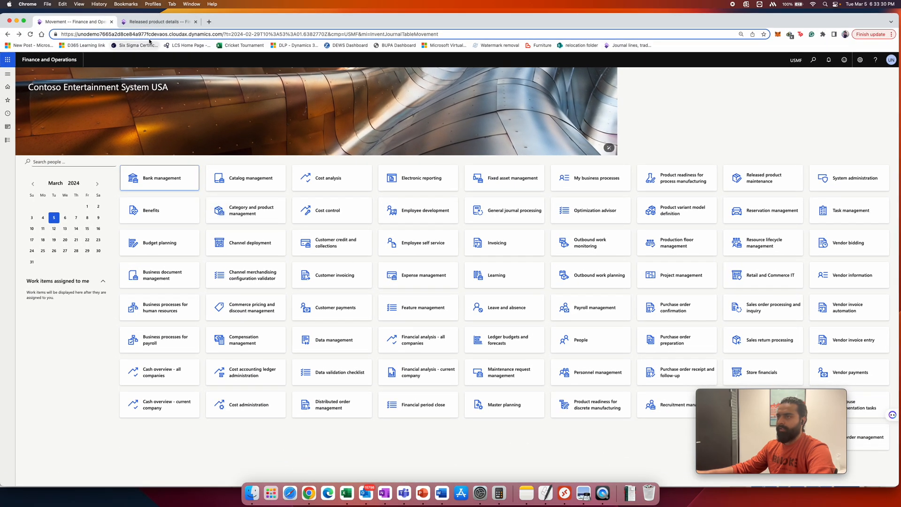
pyautogui.click(7, 140)
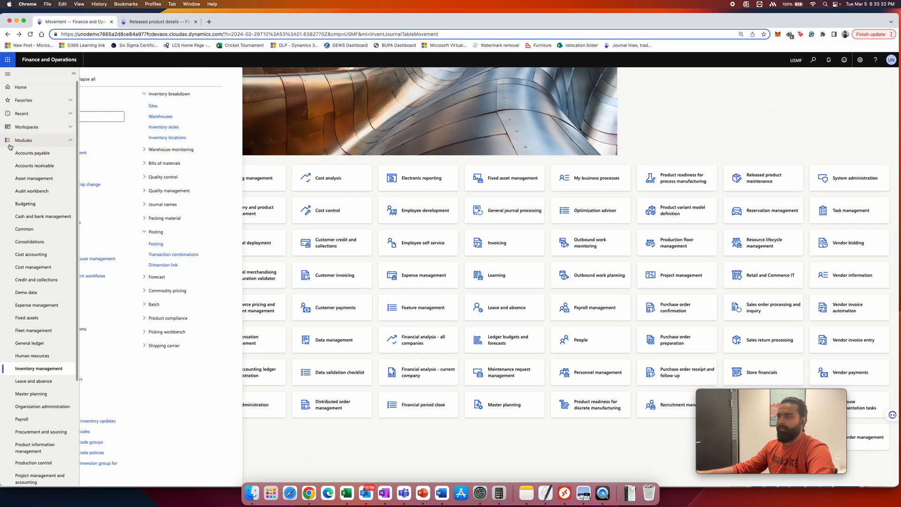
pyautogui.scroll(-4, 43, 253)
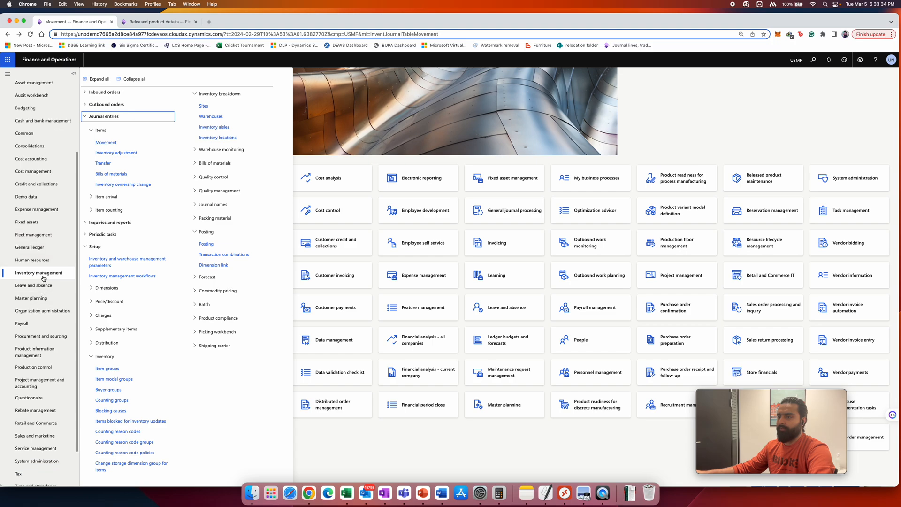
pyautogui.click(112, 142)
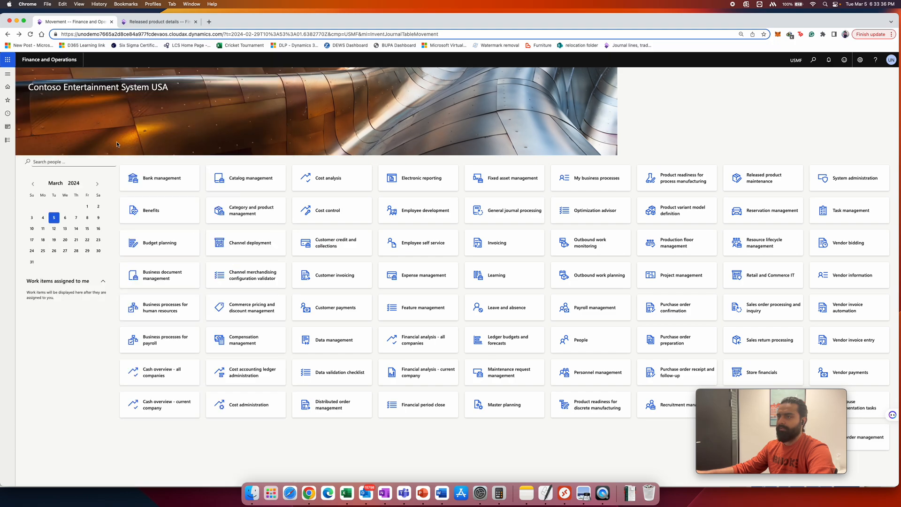
pyautogui.click(66, 77)
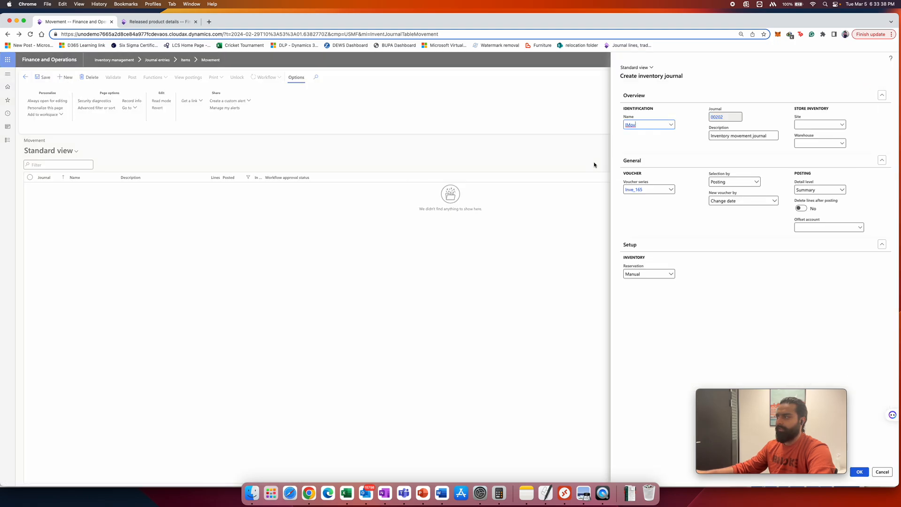
pyautogui.click(859, 471)
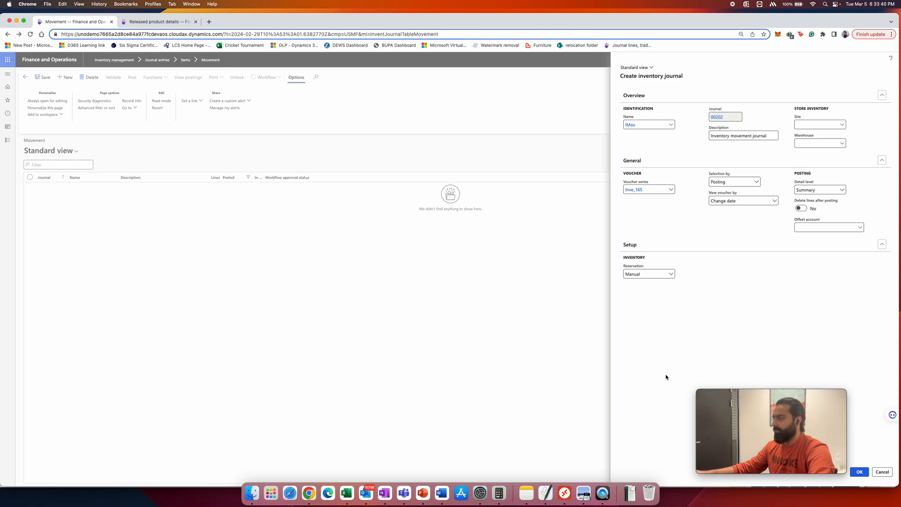
# Switch to the Excel workbook and check Item A101's purchase dates, quantities, prices and issuance date
pyautogui.click(347, 493)
pyautogui.moveTo(227, 187); pyautogui.dragTo(337, 204)
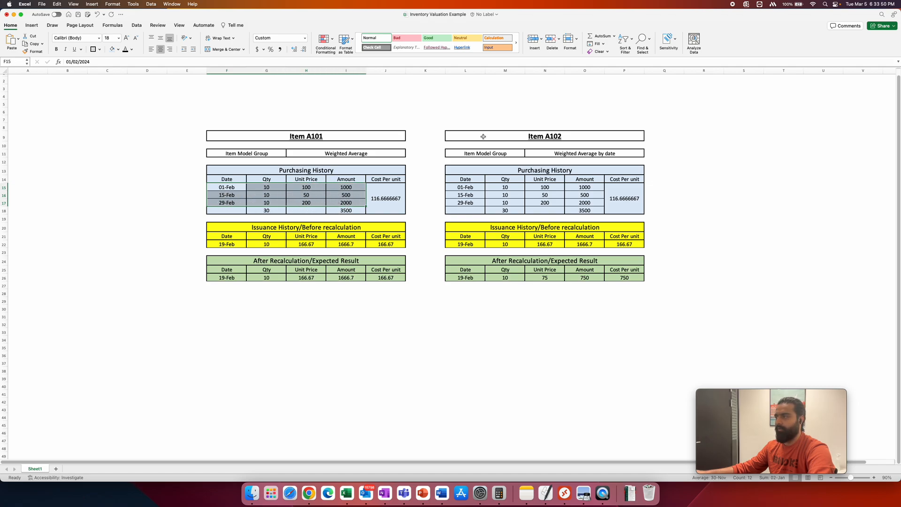
pyautogui.click(237, 200)
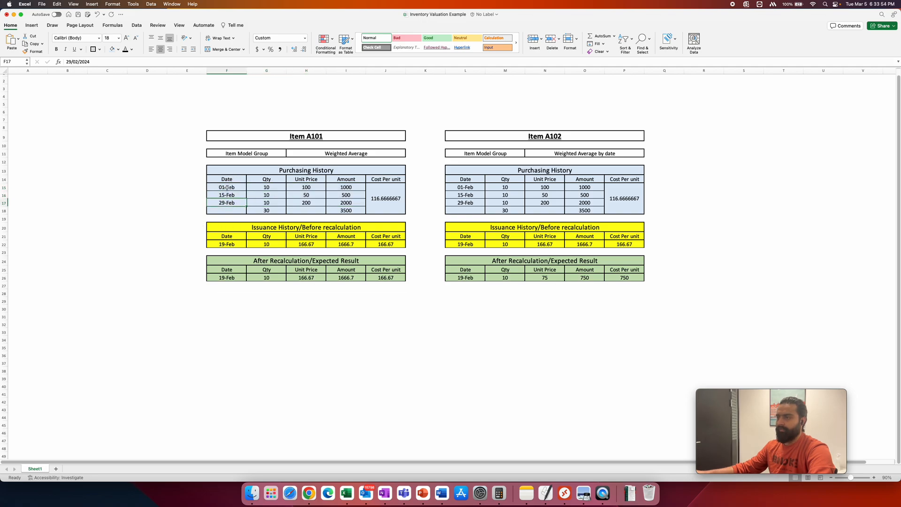
pyautogui.click(228, 188)
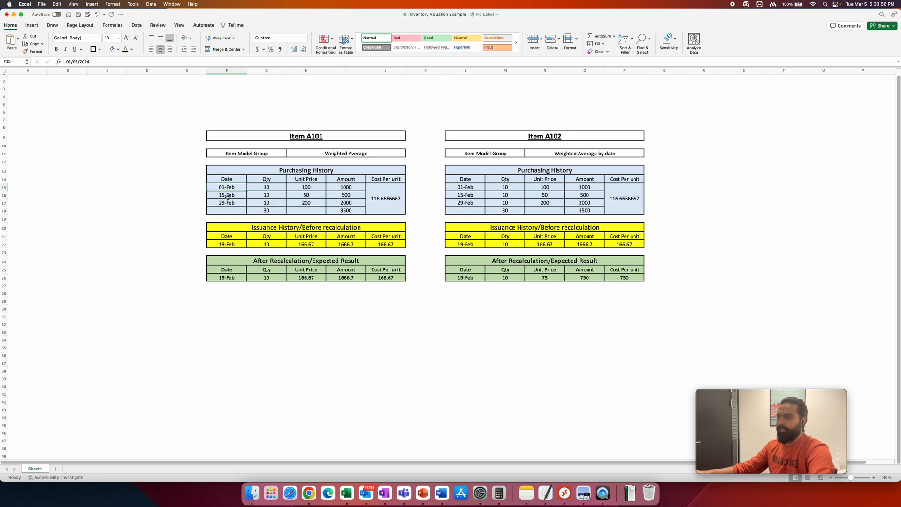
pyautogui.click(227, 203)
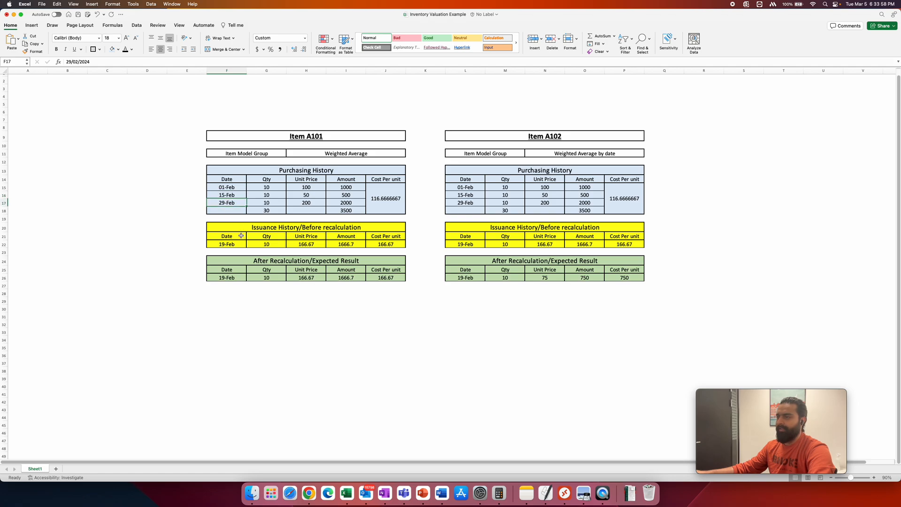
pyautogui.click(228, 245)
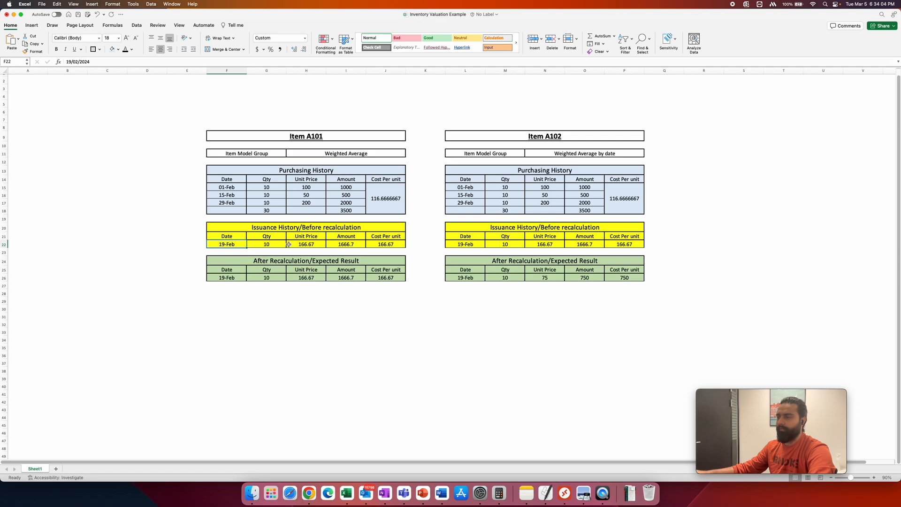
# Switch back to the movement journal in Chrome and add a journal line dated 2/1/2024
pyautogui.click(309, 494)
pyautogui.click(36, 214)
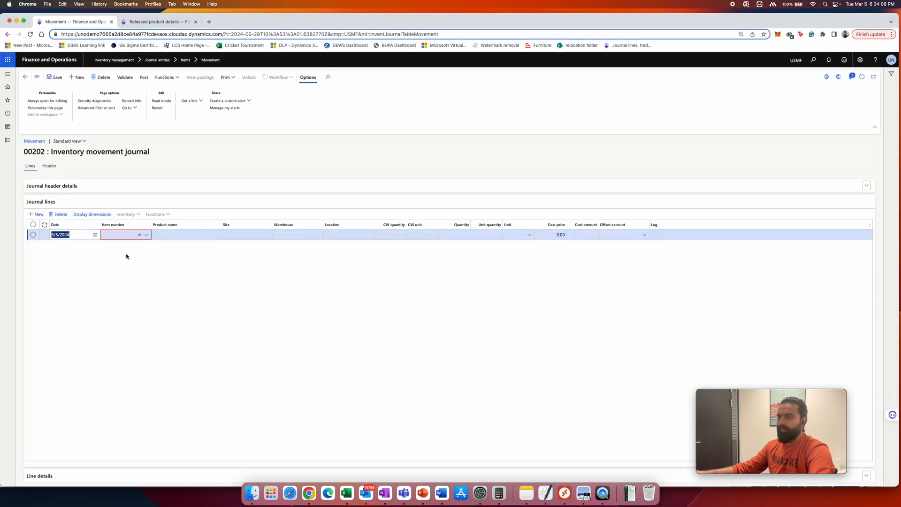
pyautogui.click(96, 234)
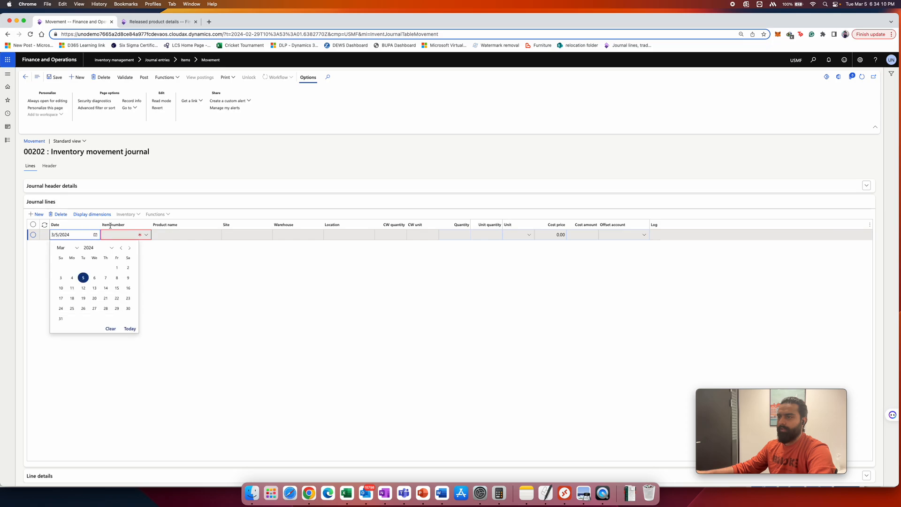
pyautogui.click(121, 247)
pyautogui.click(106, 268)
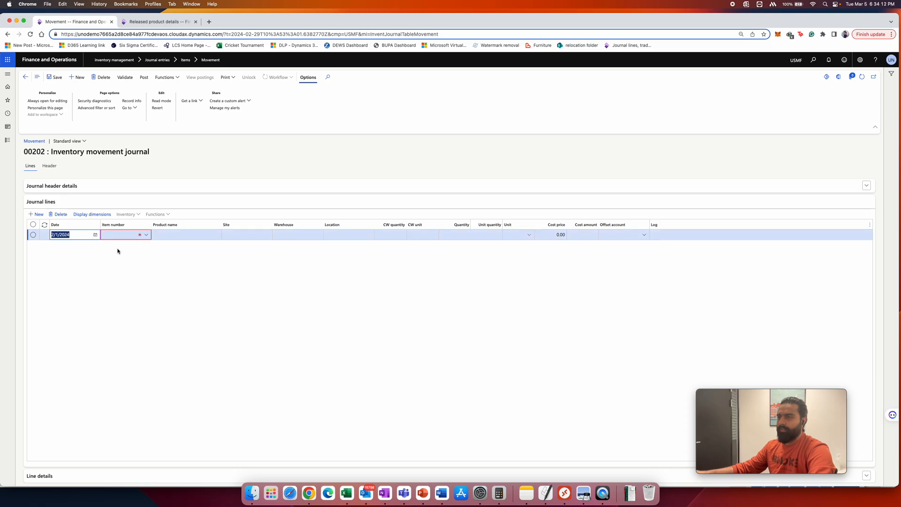
# Set the journal line's item number to ItemA101
pyautogui.click(112, 235)
pyautogui.write('Item A101')
pyautogui.click(187, 237)
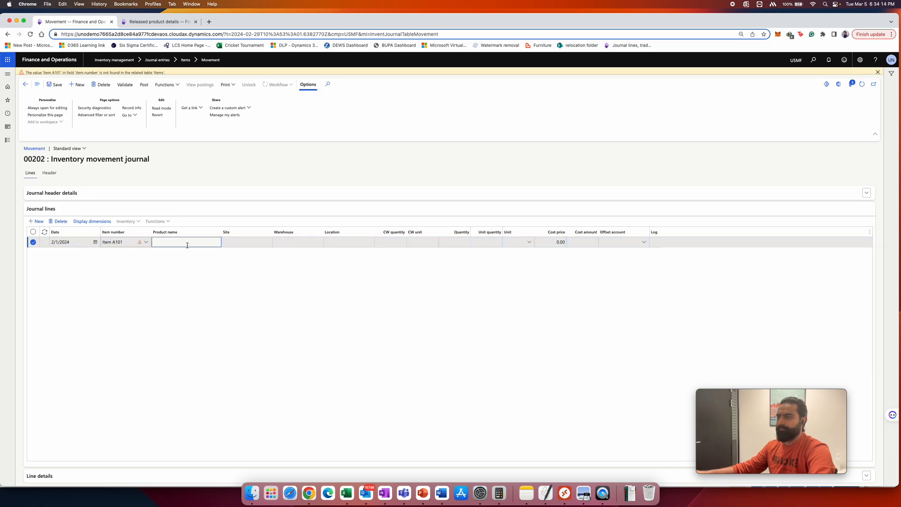
pyautogui.click(131, 246)
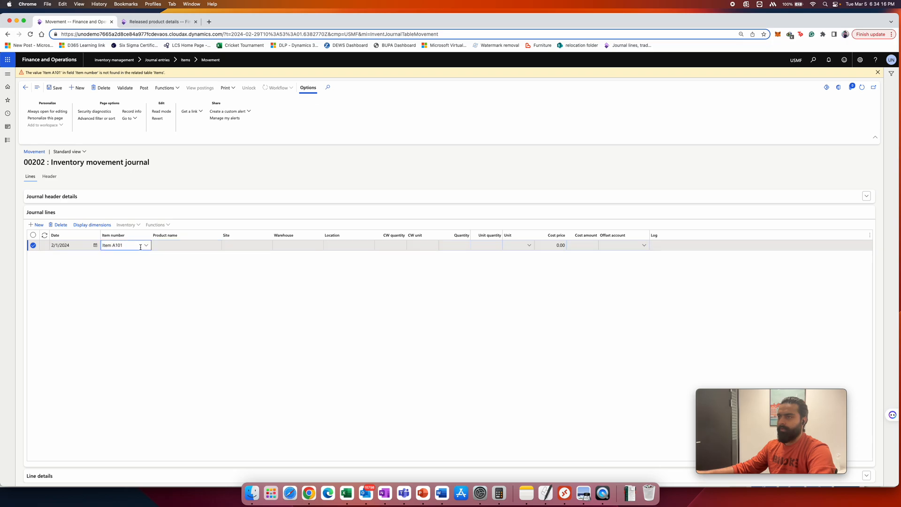
pyautogui.press('BackSpace')
pyautogui.press('BackSpace')
pyautogui.press('BackSpace')
pyautogui.press('BackSpace')
pyautogui.press('BackSpace')
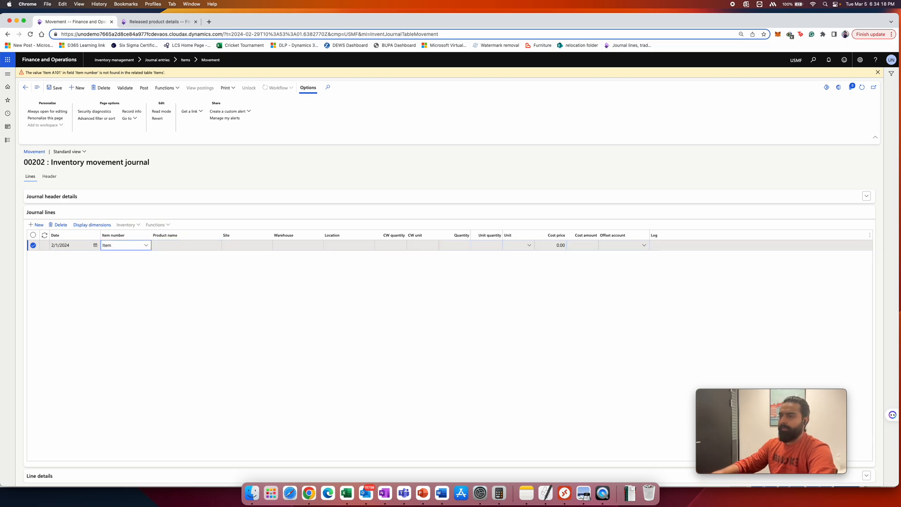
pyautogui.write('A')
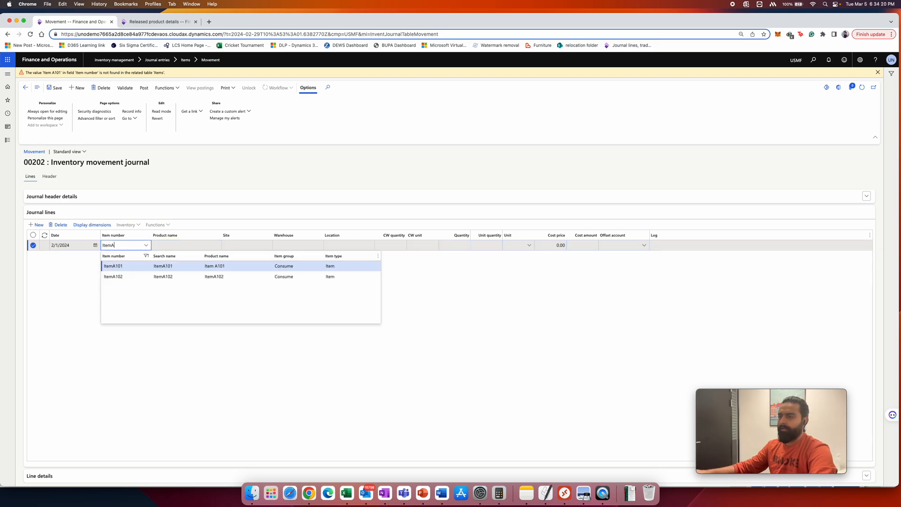
pyautogui.click(154, 266)
# Set the ItemA101 line's site to 1, warehouse to 11 and quantity to 10
pyautogui.press('Tab')
pyautogui.press('Tab')
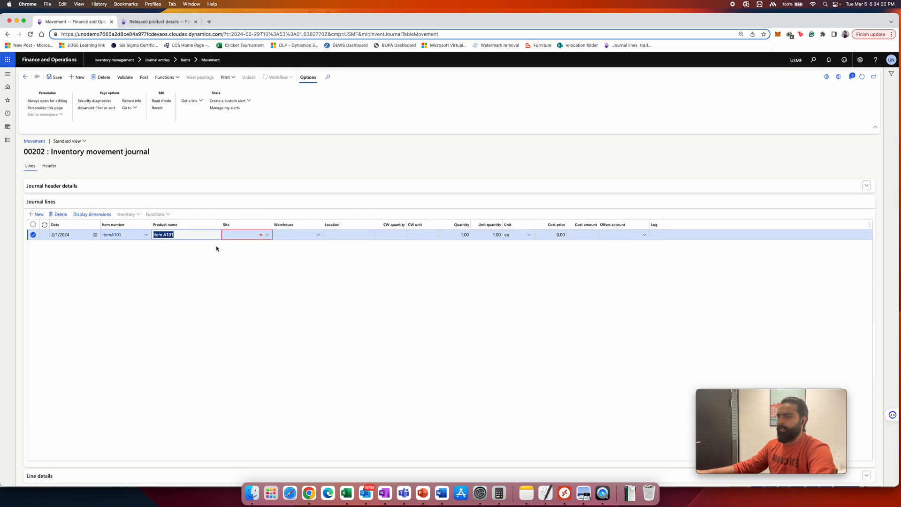
pyautogui.write('11')
pyautogui.press('Tab')
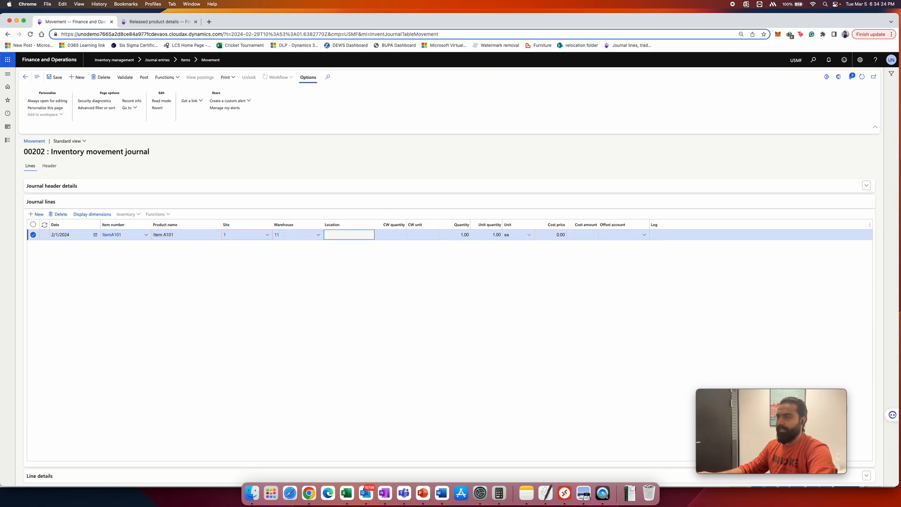
pyautogui.press('Tab')
pyautogui.press('Tab')
pyautogui.write('10')
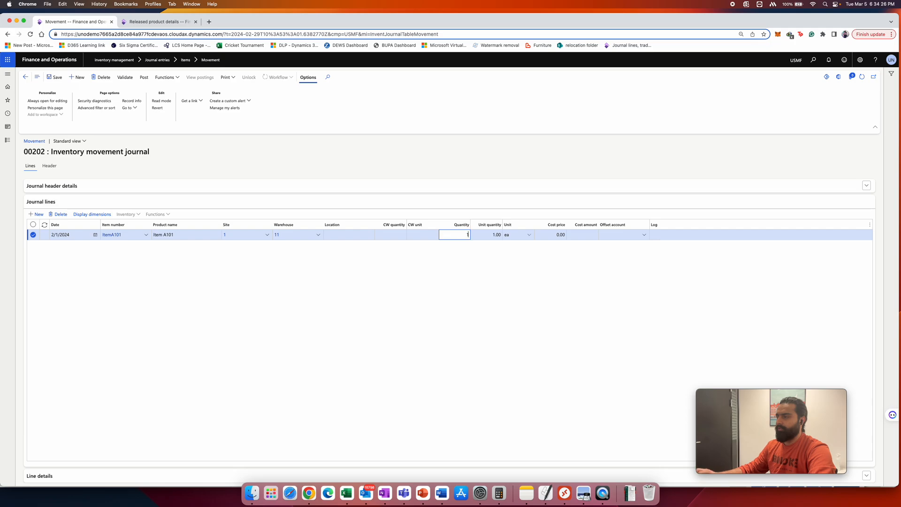
# Set the ItemA101 line's cost price to 100 and enter the ledger offset account
pyautogui.press('Tab')
pyautogui.press('Tab')
pyautogui.press('Tab')
pyautogui.write('1')
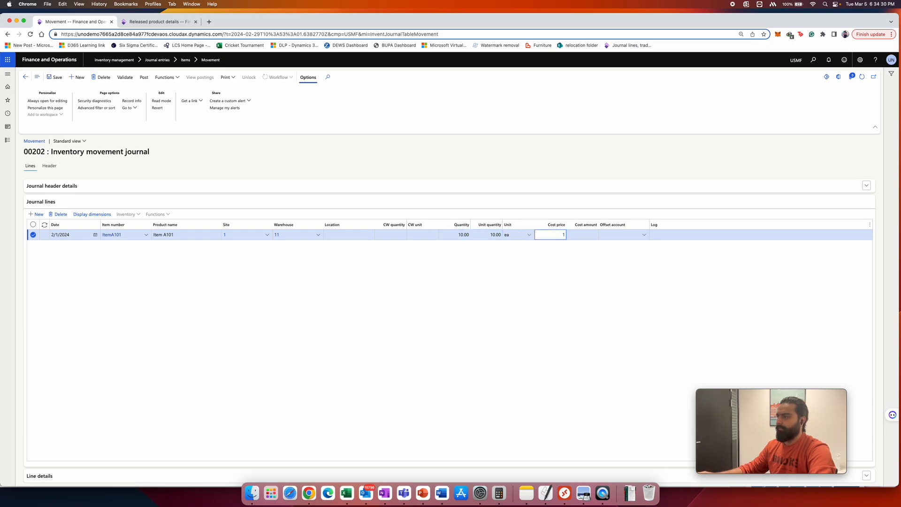
pyautogui.press('Tab')
pyautogui.press('Tab')
pyautogui.write('510520')
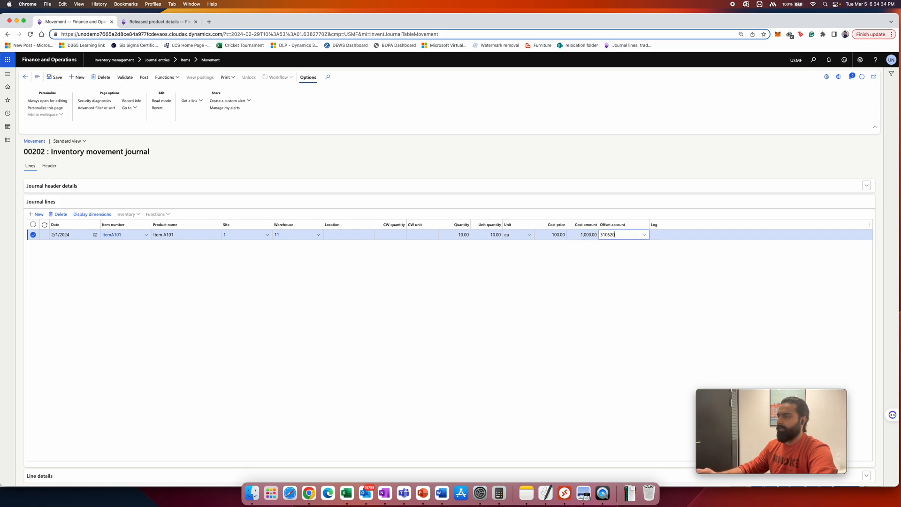
pyautogui.press('Tab')
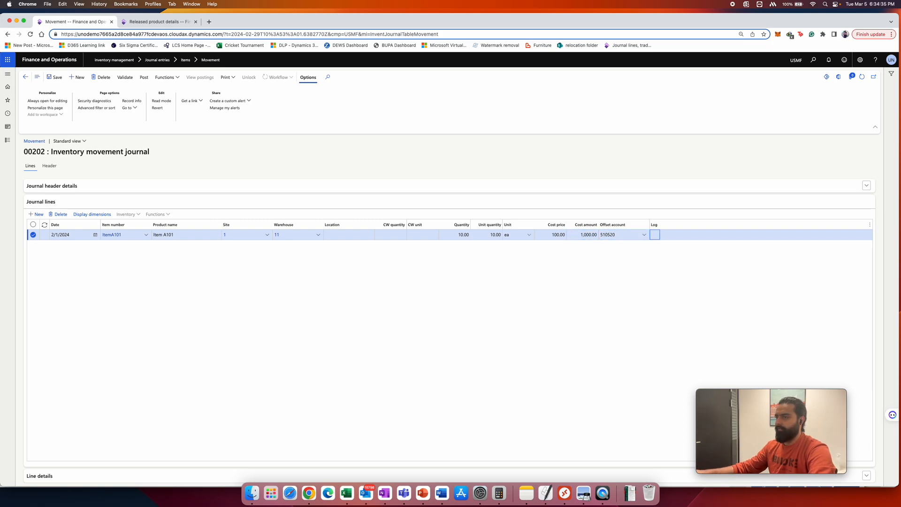
# Add a journal line dated 2/15/2024 for item number ItemA101
pyautogui.click(40, 216)
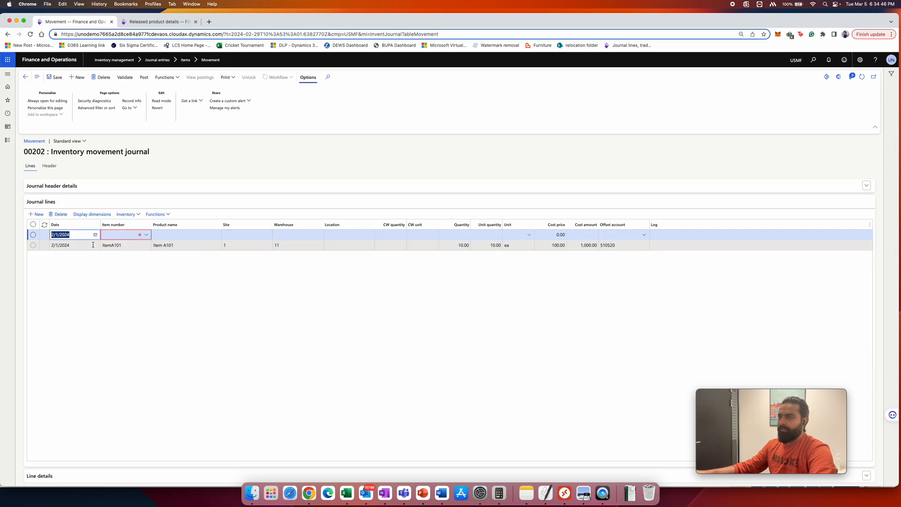
pyautogui.click(94, 234)
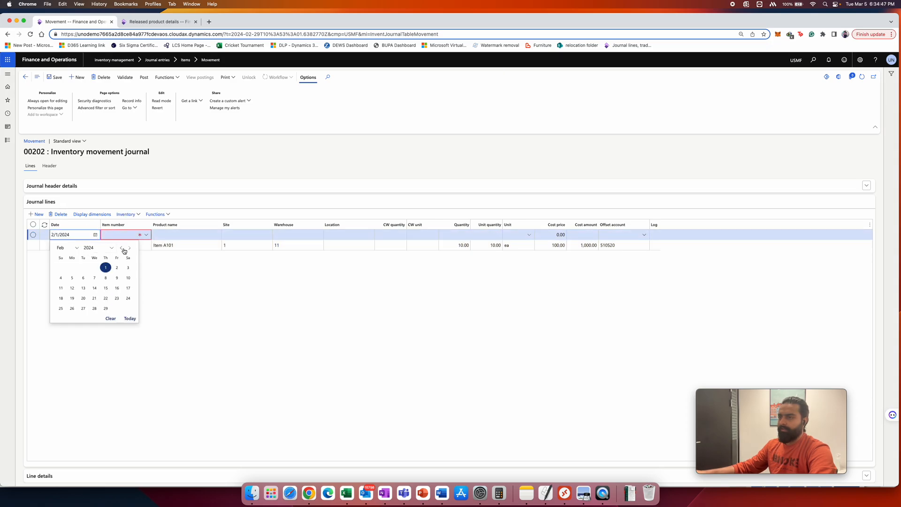
pyautogui.click(105, 288)
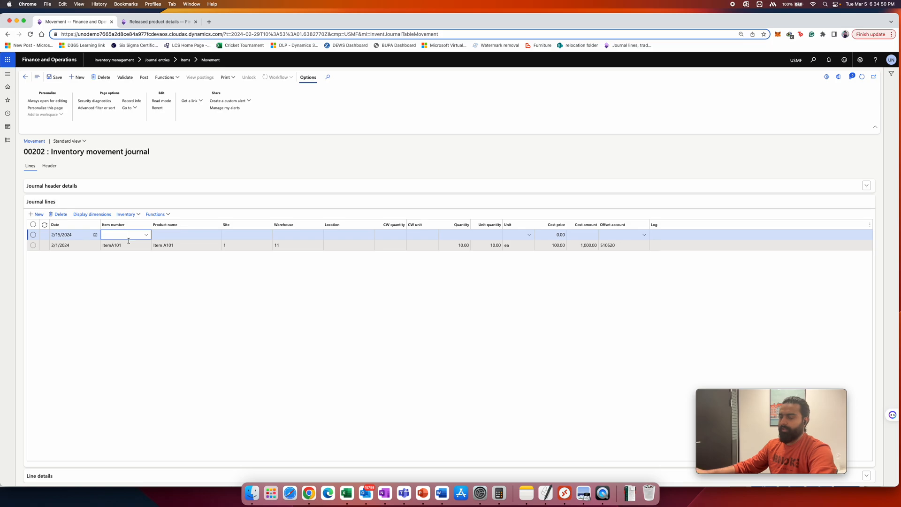
pyautogui.write('ITEMA')
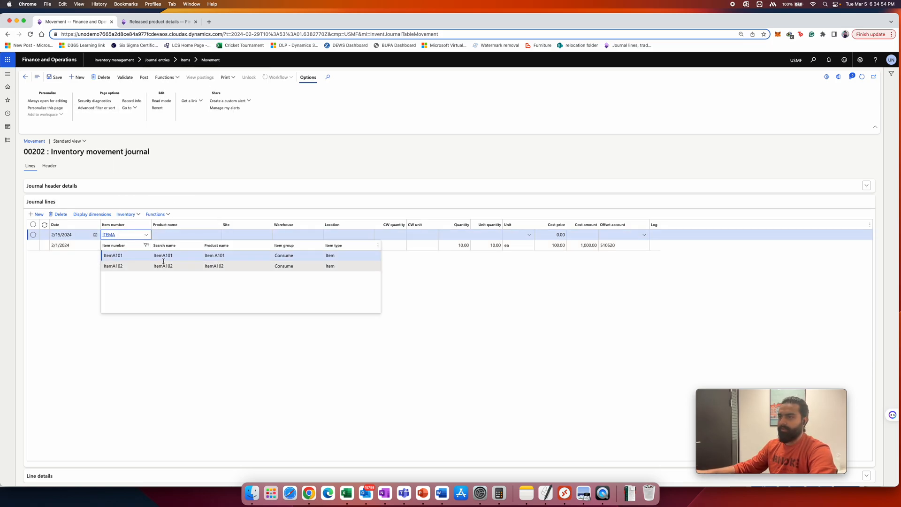
# Set the 2/15/2024 ItemA101 line's warehouse to 11 and quantity to 50
pyautogui.press('Tab')
pyautogui.press('Tab')
pyautogui.write('11')
pyautogui.press('Tab')
pyautogui.press('Tab')
pyautogui.press('Tab')
pyautogui.write('50')
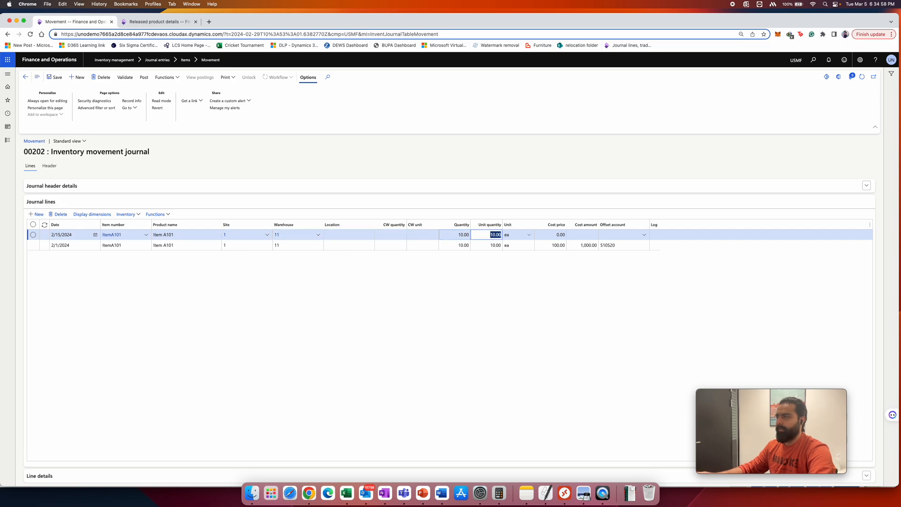
pyautogui.press('Tab')
pyautogui.press('Tab')
pyautogui.press('Tab')
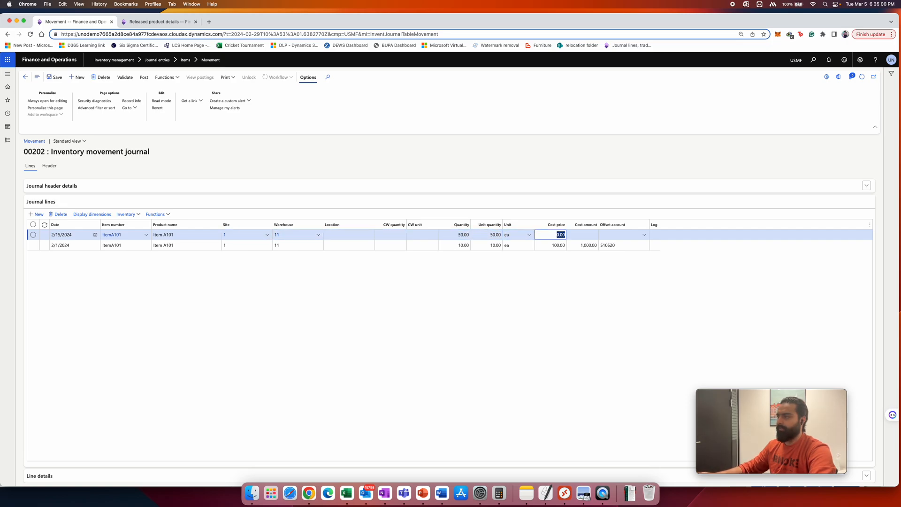
# Correct the 2/15/2024 ItemA101 line's quantity to 10
pyautogui.hotkey('shift', 'Tab')
pyautogui.hotkey('shift', 'Tab')
pyautogui.hotkey('shift', 'Tab')
pyautogui.write('10')
# Set the 2/15/2024 ItemA101 line's cost price to 50 and enter the ledger offset account
pyautogui.press('Tab')
pyautogui.press('Tab')
pyautogui.press('Tab')
pyautogui.write('50')
pyautogui.press('Tab')
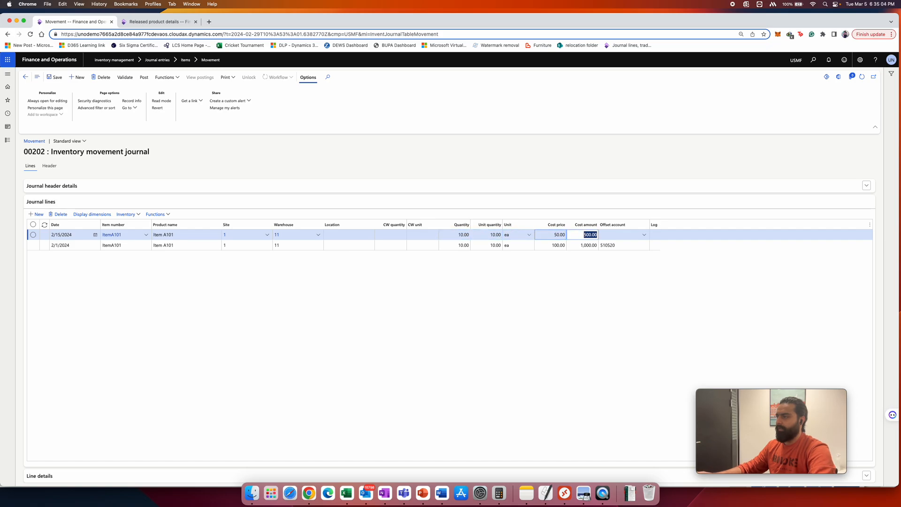
pyautogui.press('Tab')
pyautogui.write('51052')
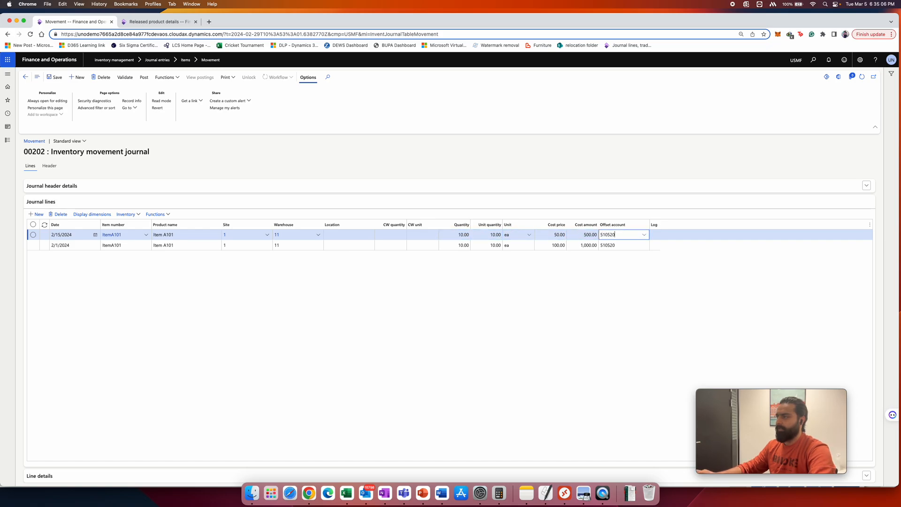
pyautogui.write('0')
pyautogui.press('Tab')
# Add a journal line dated 2/29/2024 for item number ItemA101
pyautogui.click(36, 214)
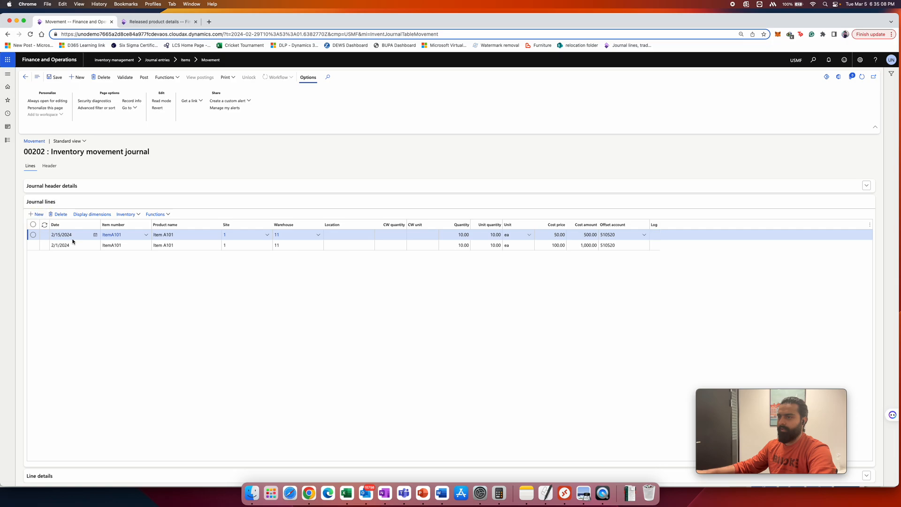
pyautogui.click(95, 234)
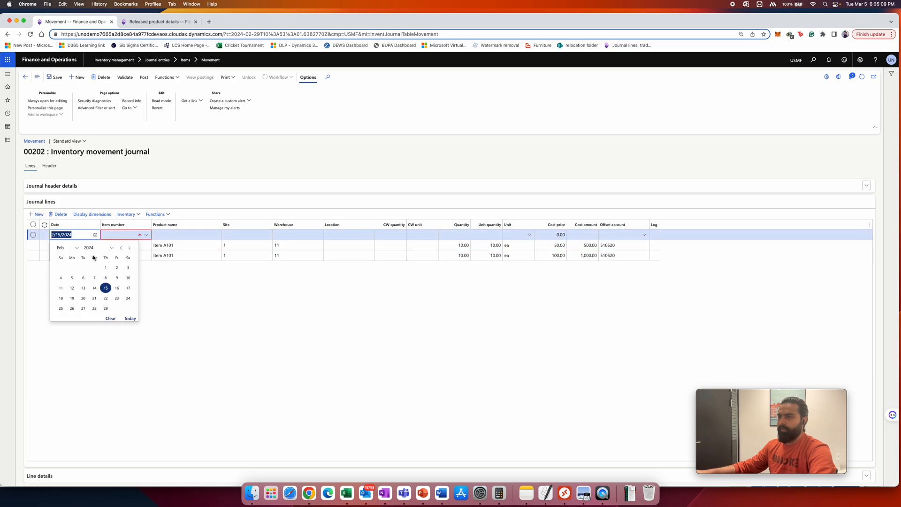
pyautogui.click(105, 308)
pyautogui.press('Tab')
pyautogui.write('IT')
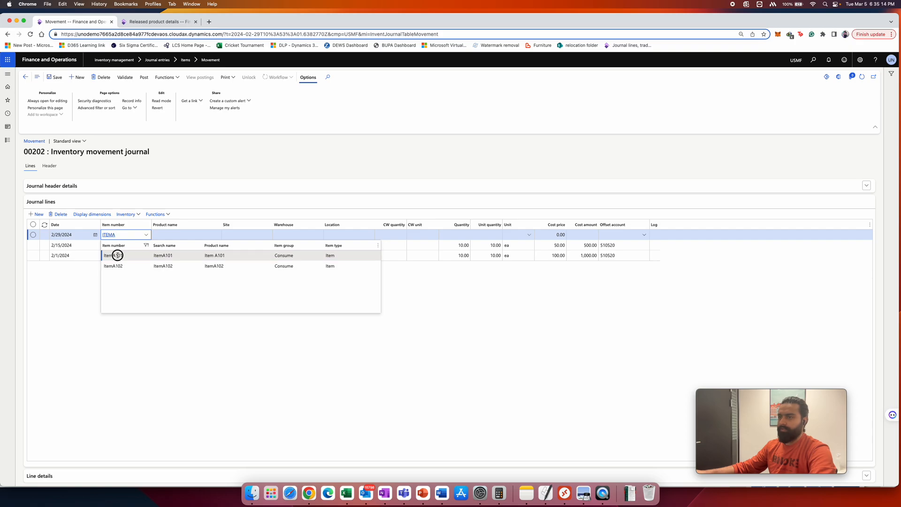
pyautogui.write('EMA')
pyautogui.click(118, 256)
# Set the 2/29/2024 ItemA101 line's warehouse to 11 and quantity to 10
pyautogui.press('Tab')
pyautogui.press('Tab')
pyautogui.press('Tab')
pyautogui.press('Tab')
pyautogui.press('Tab')
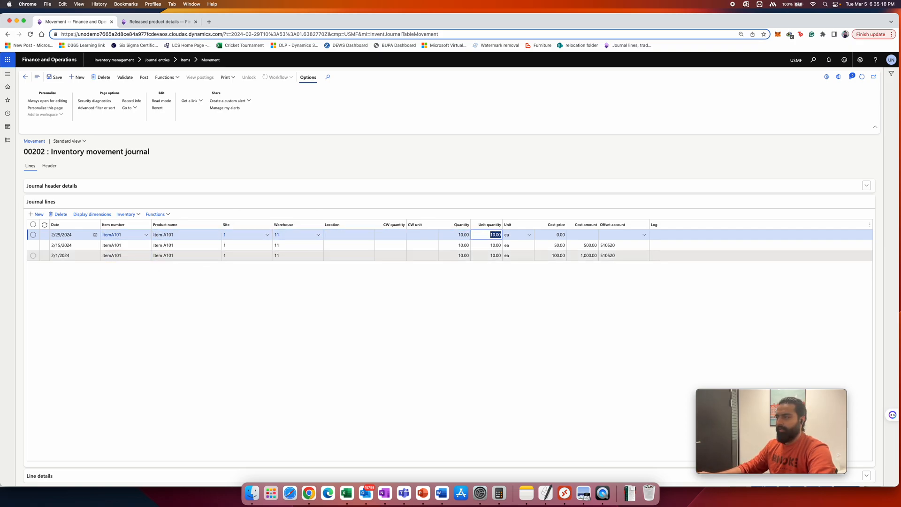
# Set the 2/29/2024 ItemA101 line's cost price to 200 and fill in the ledger offset account
pyautogui.press('Tab')
pyautogui.press('Tab')
pyautogui.write('2')
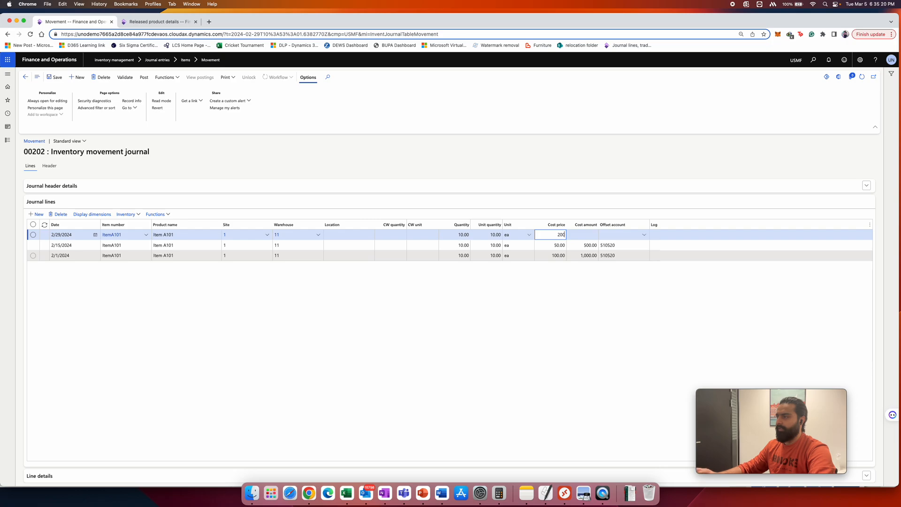
pyautogui.press('Tab')
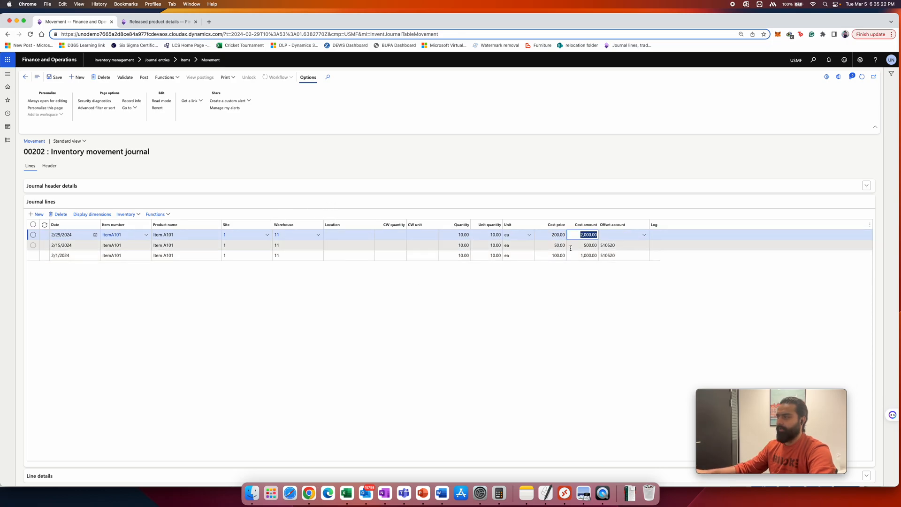
pyautogui.press('Tab')
pyautogui.write('51020')
pyautogui.press('Tab')
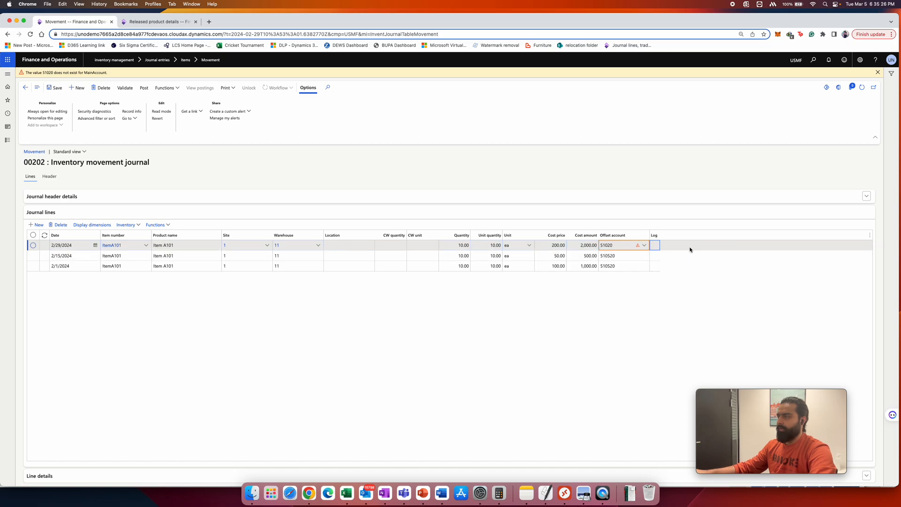
# Correct the mistyped ledger offset account on the 2/29/2024 ItemA101 line
pyautogui.click(609, 250)
pyautogui.press('BackSpace')
pyautogui.press('BackSpace')
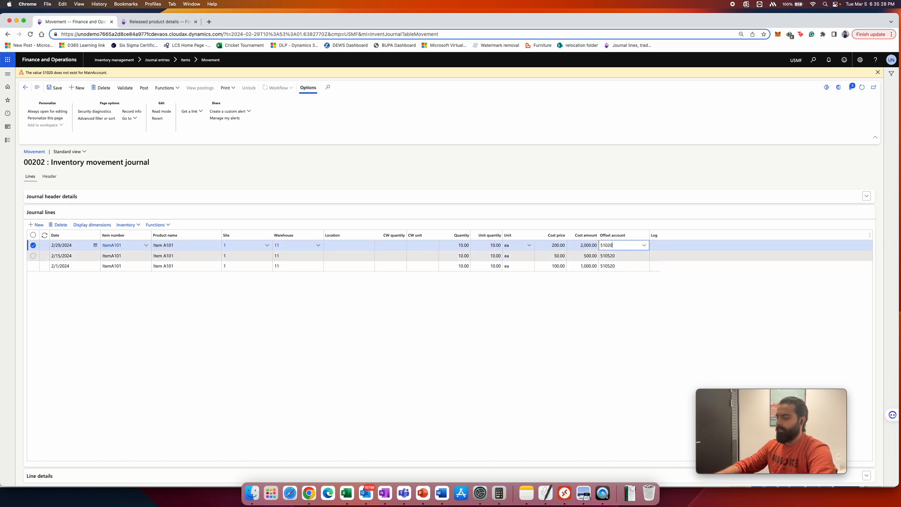
pyautogui.write('52')
pyautogui.write('0')
pyautogui.press('Tab')
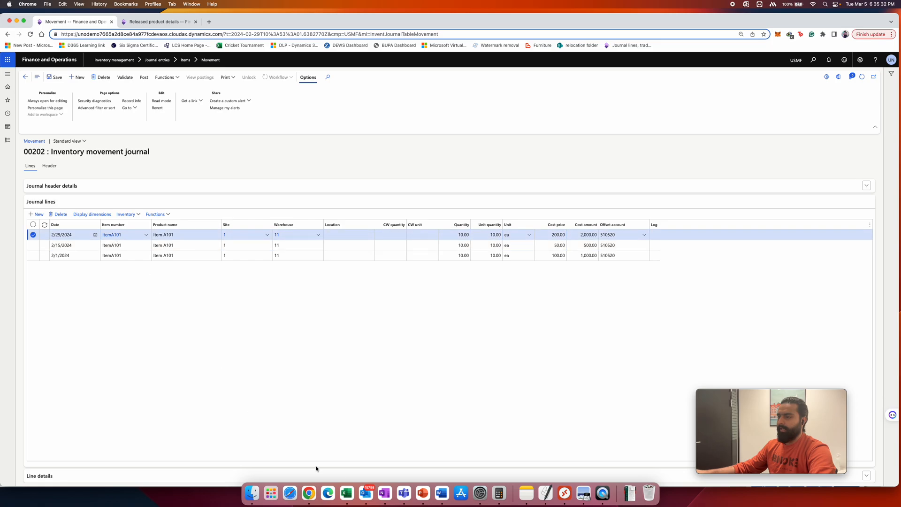
# Switch to the Excel valuation example and review the purchasing history dates for Item A101 and Item A102
pyautogui.click(347, 493)
pyautogui.moveTo(260, 173); pyautogui.dragTo(250, 180)
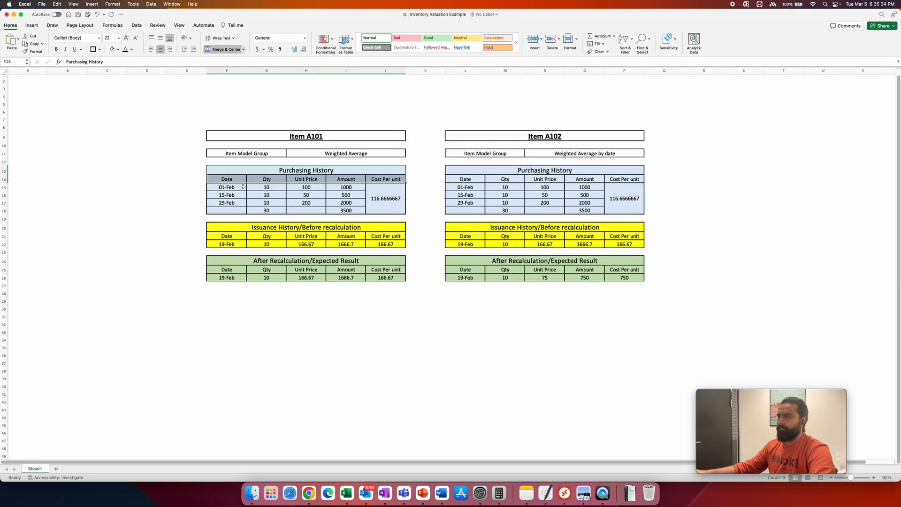
pyautogui.click(232, 188)
pyautogui.click(232, 195)
pyautogui.click(231, 204)
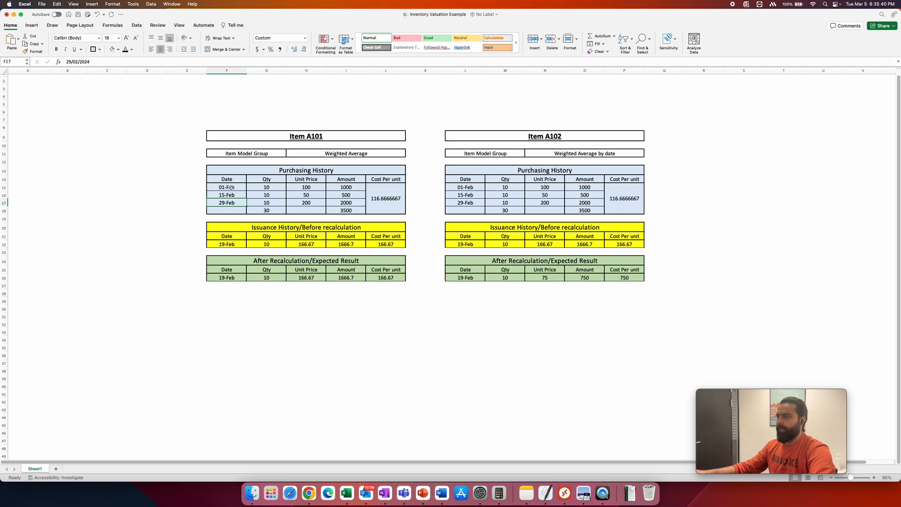
pyautogui.moveTo(232, 188); pyautogui.dragTo(237, 203)
pyautogui.moveTo(470, 188); pyautogui.dragTo(467, 203)
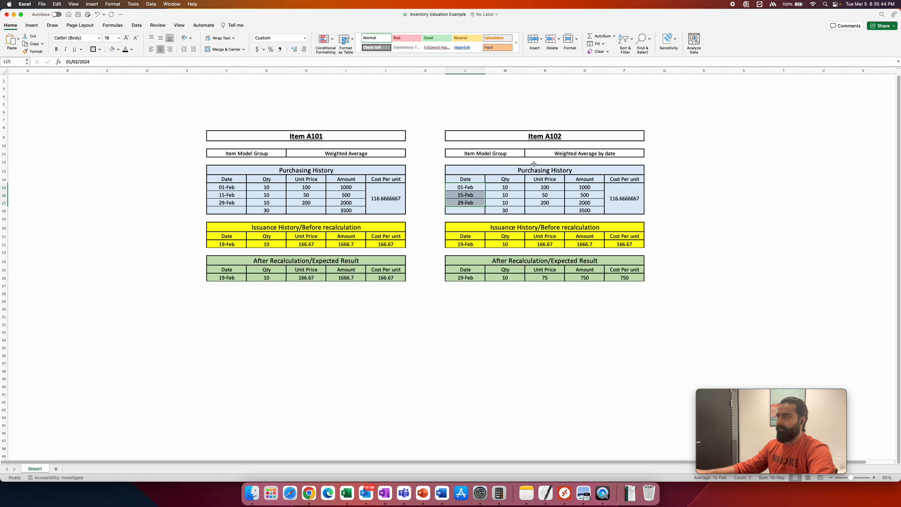
pyautogui.click(552, 138)
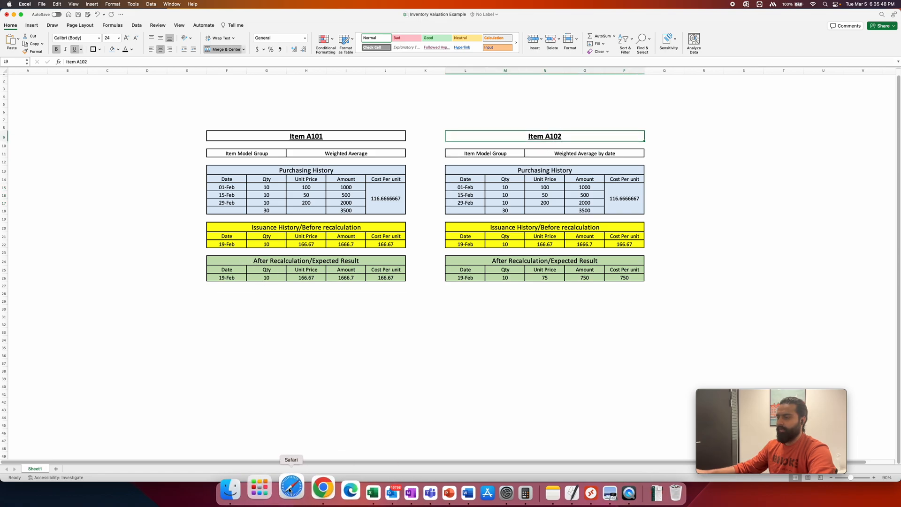
# Switch back to the movement journal in Chrome and add a line dated 2/1/2024 for item number ItemA102
pyautogui.click(310, 490)
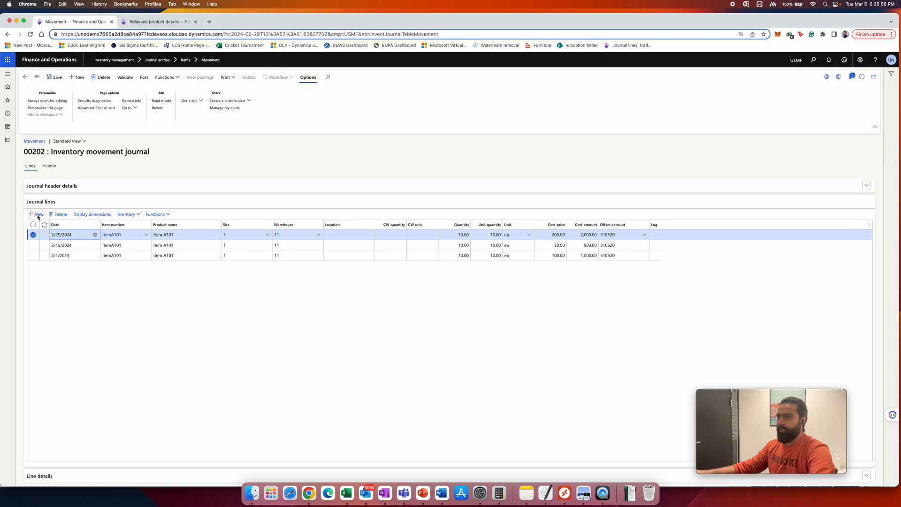
pyautogui.click(37, 214)
pyautogui.click(95, 235)
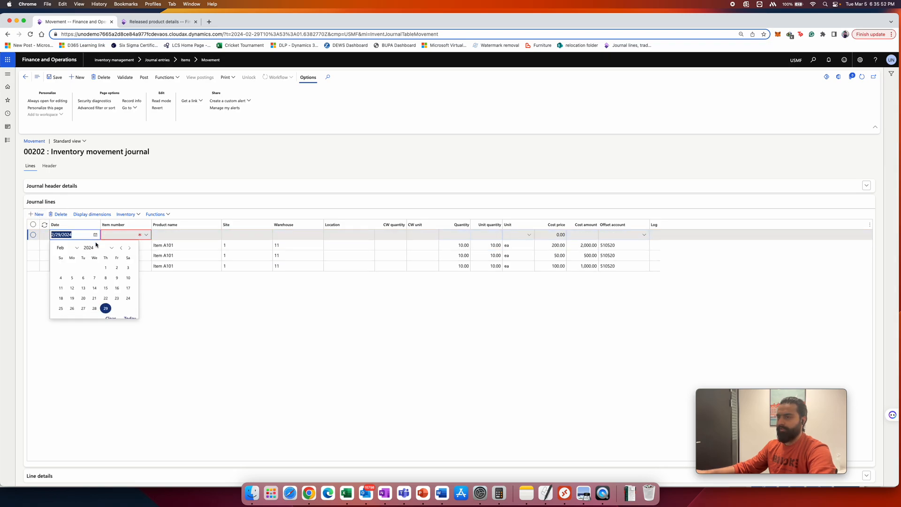
pyautogui.click(106, 268)
pyautogui.click(121, 236)
pyautogui.write('ITEMA')
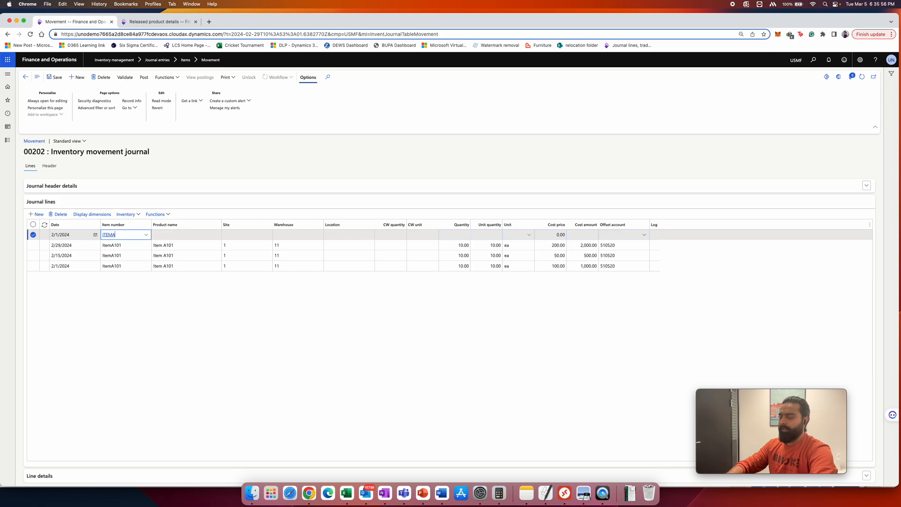
pyautogui.write('102')
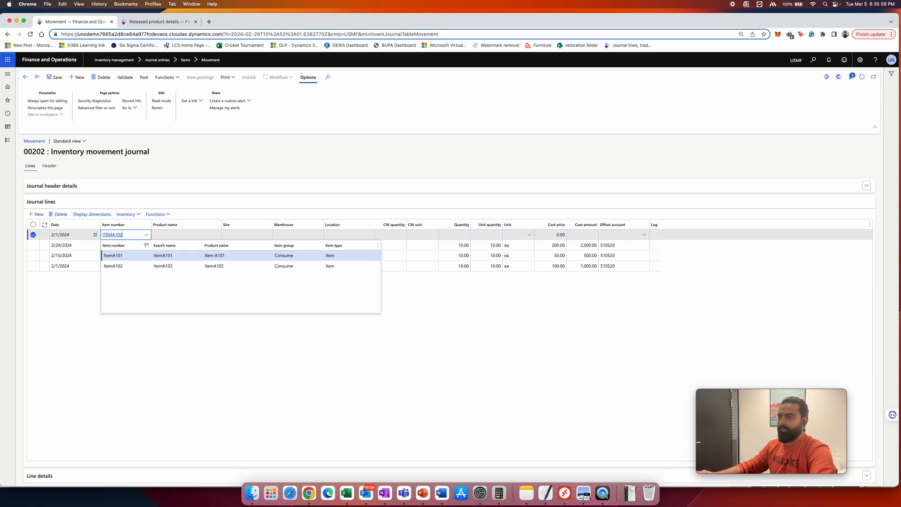
# Set the 2/1/2024 ItemA102 line's warehouse to 11 and quantity to 10
pyautogui.press('Tab')
pyautogui.press('Tab')
pyautogui.press('Tab')
pyautogui.write('11')
pyautogui.press('Tab')
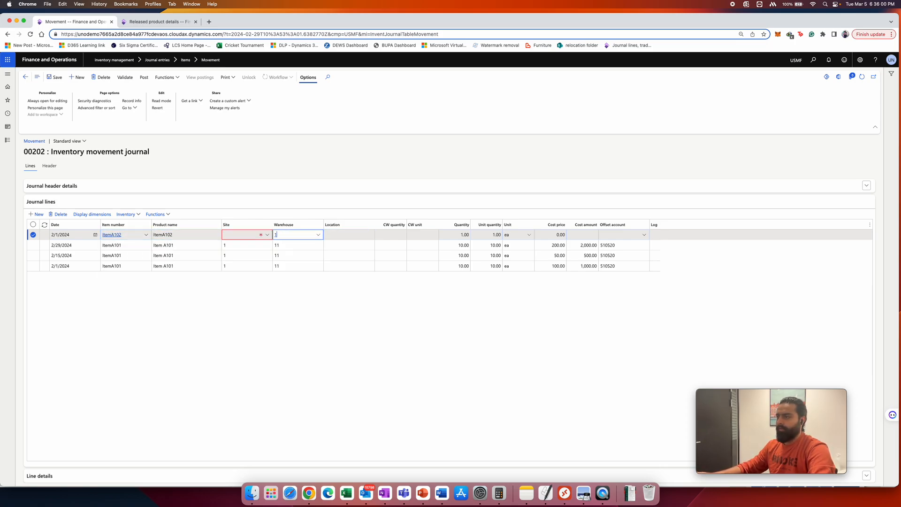
pyautogui.press('Tab')
pyautogui.write('10')
# Set the 2/1/2024 ItemA102 line's cost price to 100 and enter the ledger offset account
pyautogui.press('Tab')
pyautogui.press('Tab')
pyautogui.press('Tab')
pyautogui.press('Tab')
pyautogui.write('510520')
# Add a journal line dated 2/15/2024 for item number ItemA102
pyautogui.click(36, 214)
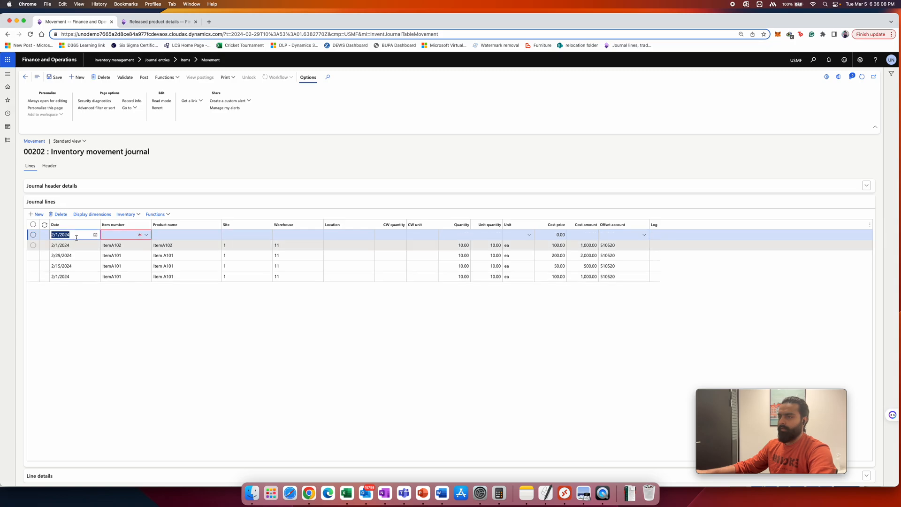
pyautogui.click(96, 235)
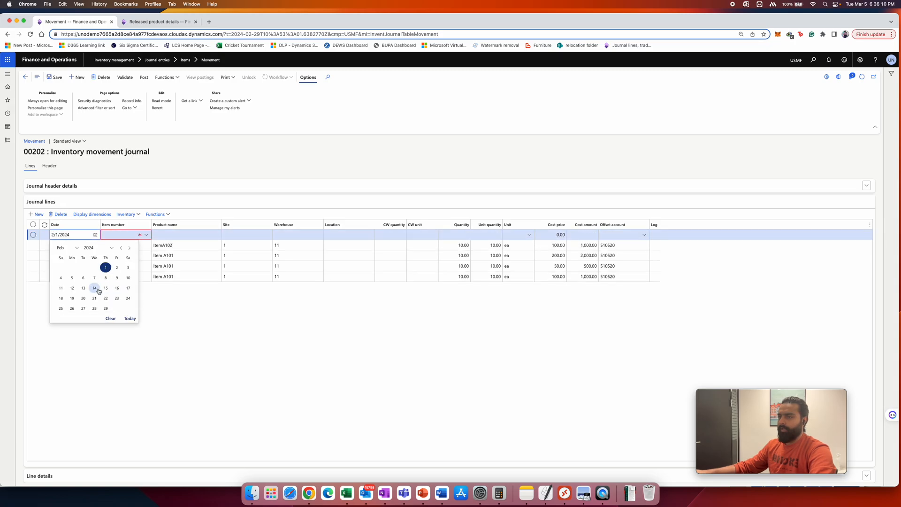
pyautogui.click(105, 288)
pyautogui.write('ITE')
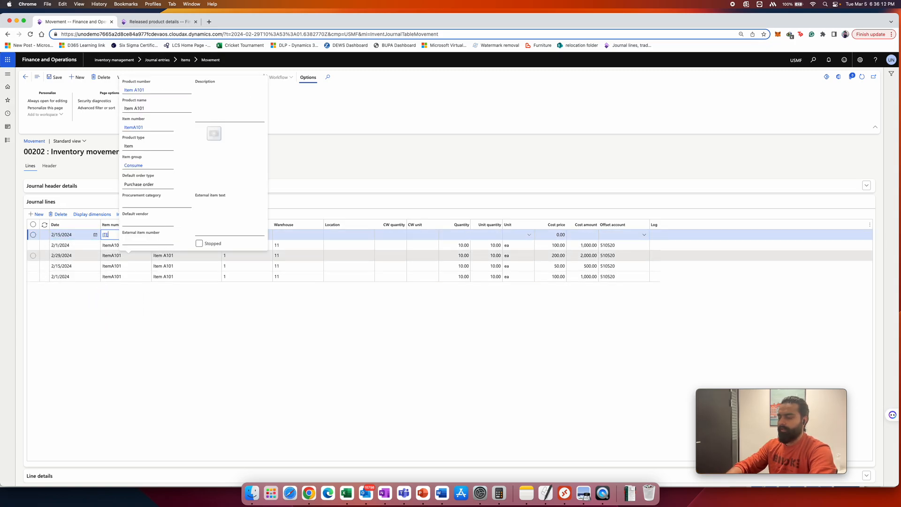
pyautogui.write('MA102')
# Set the 2/15/2024 ItemA102 line's site to 1, warehouse to 11 and quantity to 10
pyautogui.press('Tab')
pyautogui.press('Tab')
pyautogui.write('1')
pyautogui.press('Tab')
pyautogui.write('11')
pyautogui.press('Tab')
pyautogui.press('Tab')
pyautogui.press('Tab')
pyautogui.write('10')
# Set the 2/15/2024 ItemA102 line's cost price to 50 and enter the ledger offset account
pyautogui.press('Tab')
pyautogui.press('Tab')
pyautogui.press('Tab')
pyautogui.write('50')
pyautogui.press('Tab')
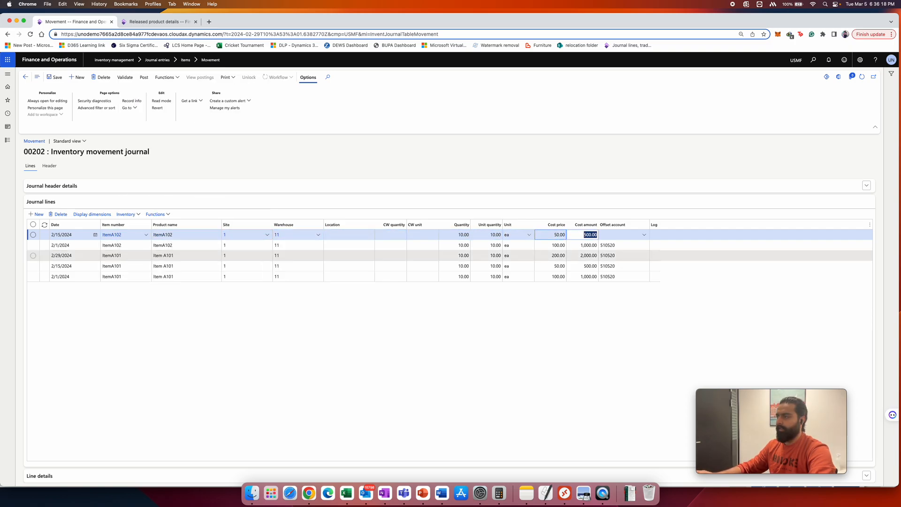
pyautogui.press('Tab')
pyautogui.write('510520')
pyautogui.press('Tab')
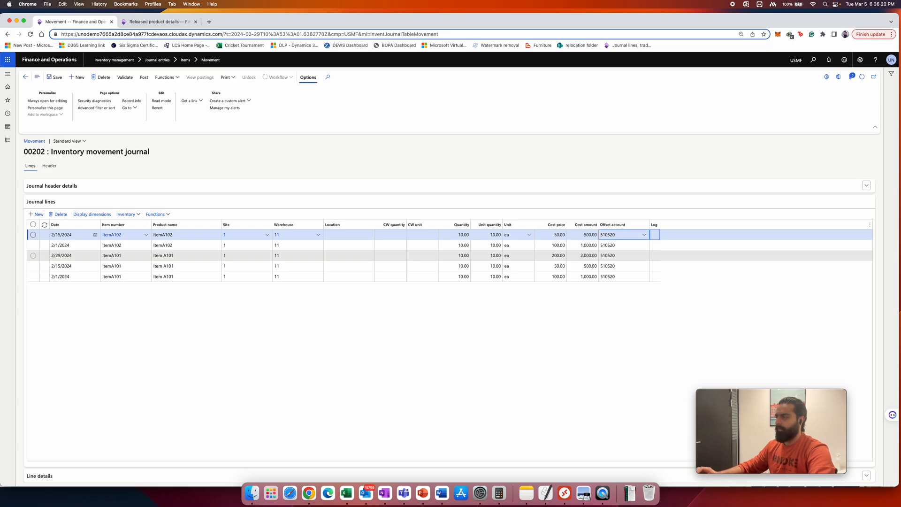
# Add a journal line dated 2/29/2024 for item number ItemA102
pyautogui.click(37, 214)
pyautogui.click(95, 235)
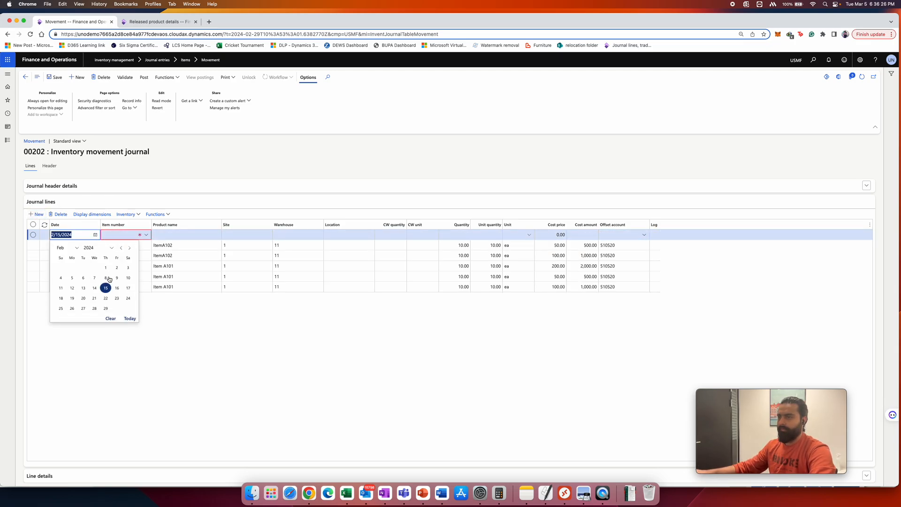
pyautogui.click(106, 308)
pyautogui.click(133, 234)
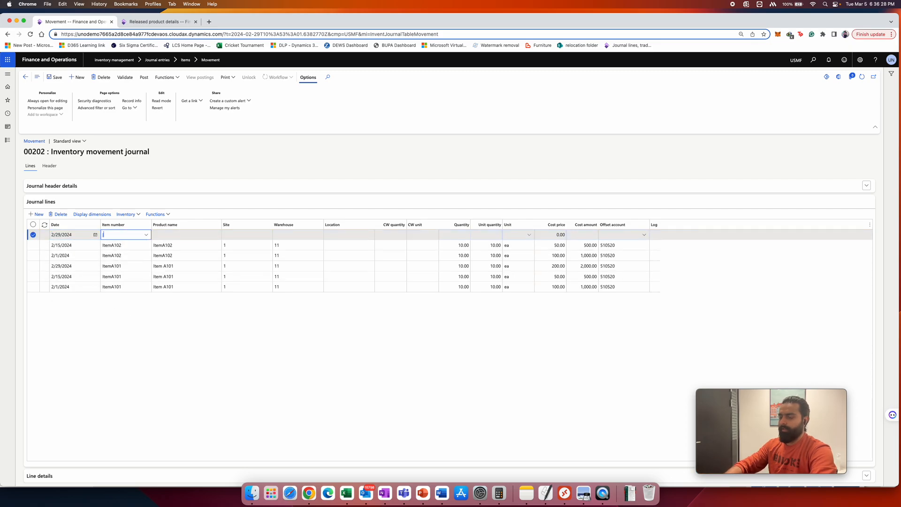
pyautogui.write('ITEMA')
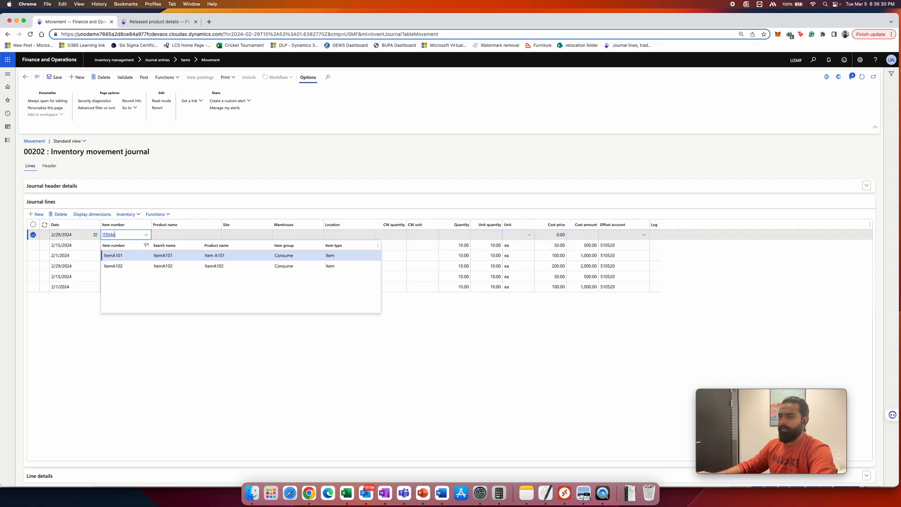
pyautogui.press('Tab')
# Set the 2/29/2024 ItemA102 line's site to 1, warehouse to 11 and quantity to 10
pyautogui.press('Tab')
pyautogui.press('Tab')
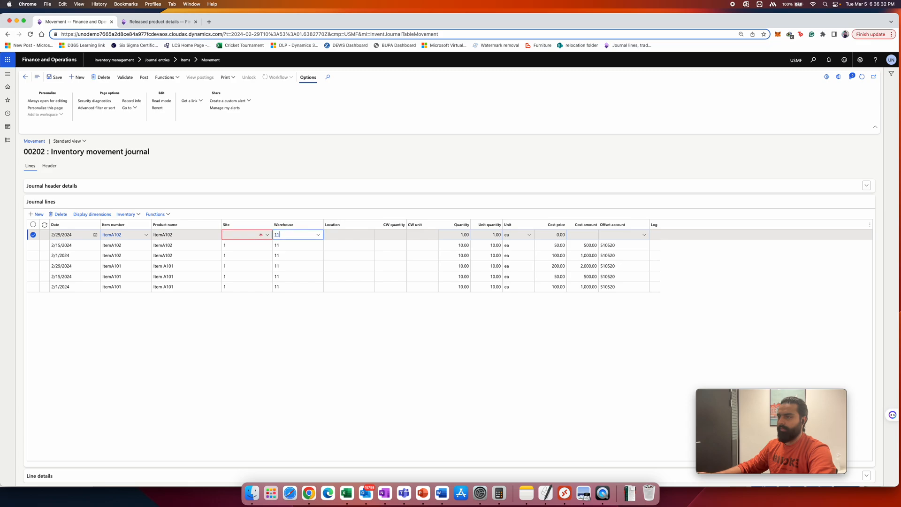
pyautogui.press('Tab')
pyautogui.press('Tab')
pyautogui.write('10')
pyautogui.press('Tab')
pyautogui.press('Tab')
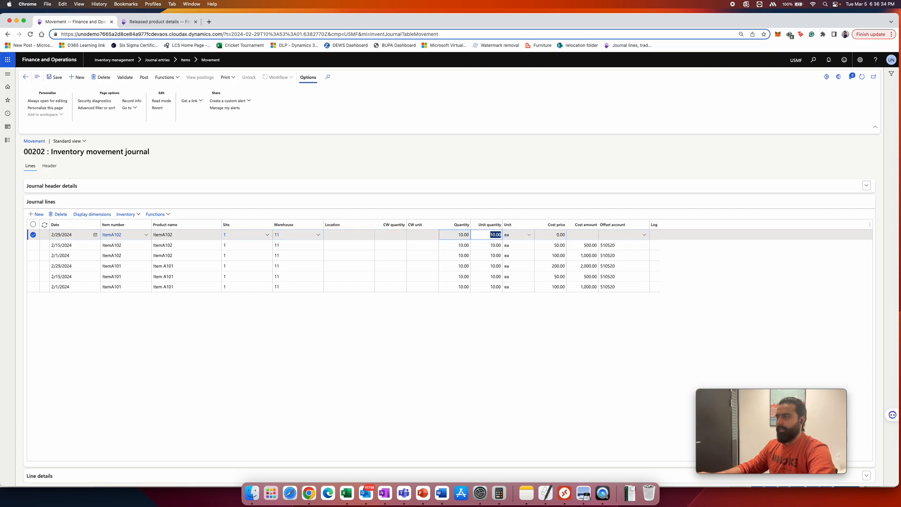
# Set the 2/29/2024 ItemA102 line's cost price to 200
pyautogui.press('Tab')
pyautogui.write('200')
pyautogui.press('Tab')
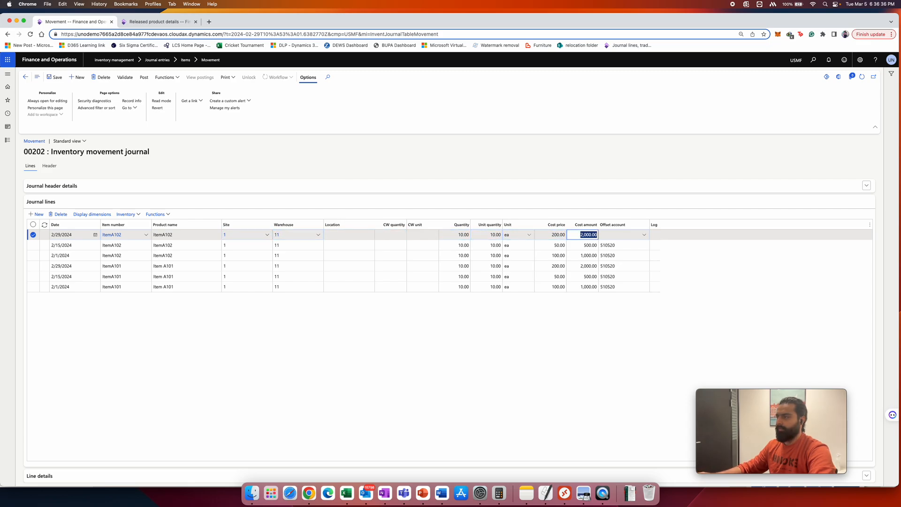
# Enter the ledger offset account on the 2/29/2024 ItemA102 line and post the movement journal
pyautogui.press('Tab')
pyautogui.write('510520')
pyautogui.press('Tab')
pyautogui.click(150, 85)
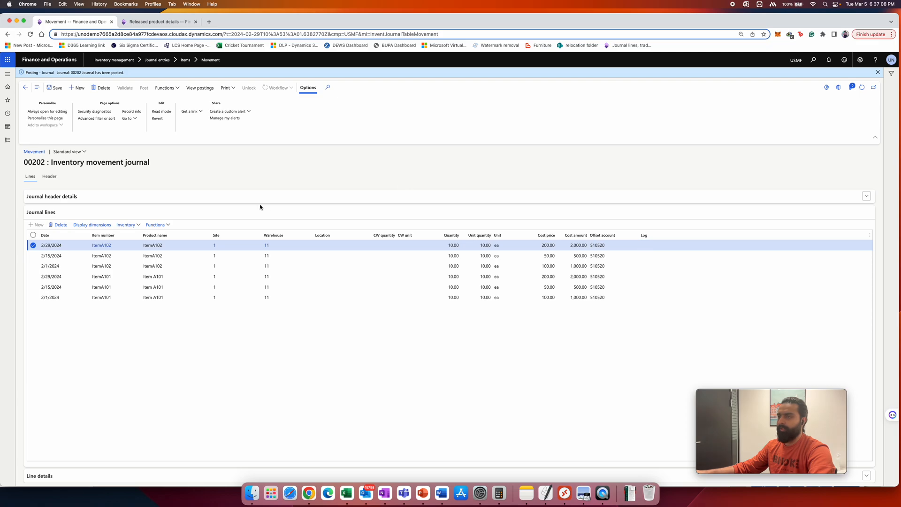
# Open the on-hand list among the inventory management inquiries and reports
pyautogui.click(7, 140)
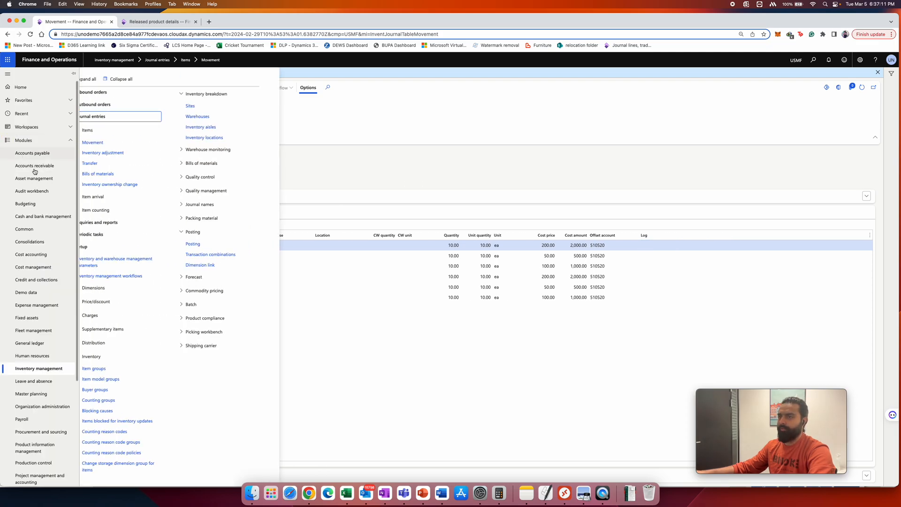
pyautogui.click(105, 117)
pyautogui.click(115, 129)
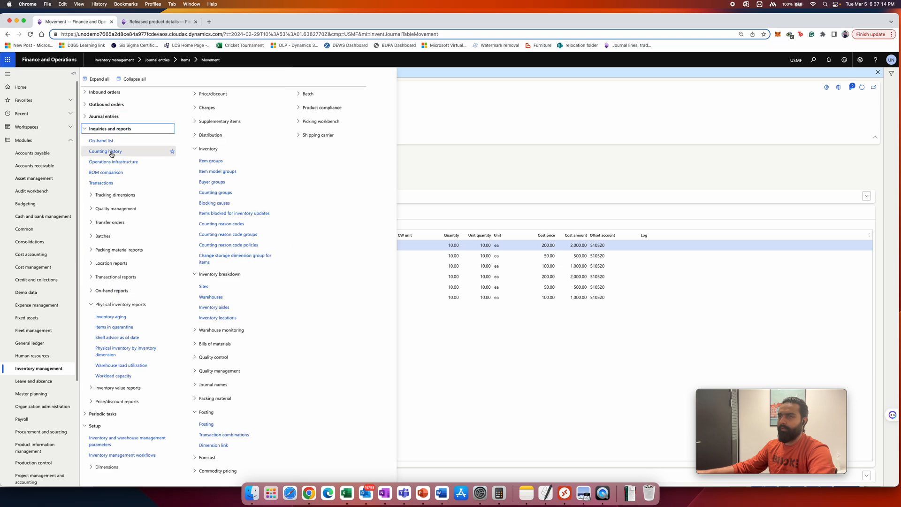
pyautogui.click(106, 142)
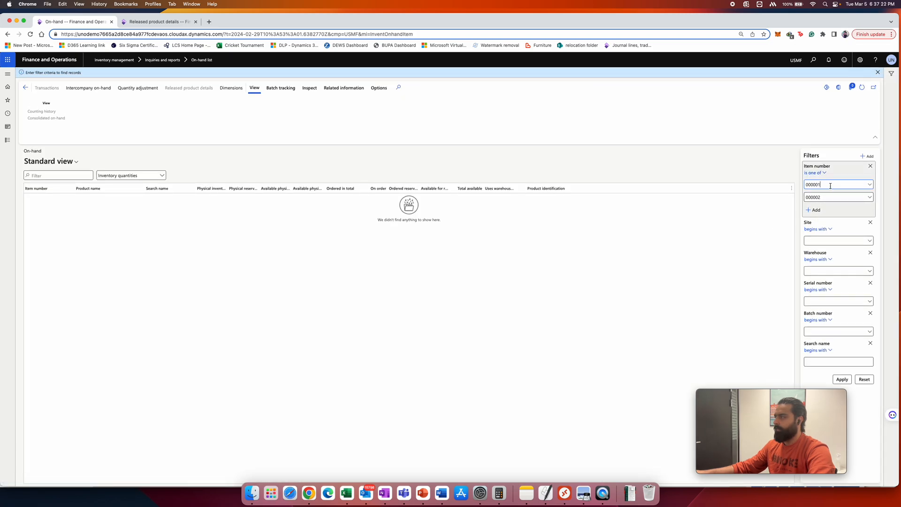
pyautogui.doubleClick(805, 185)
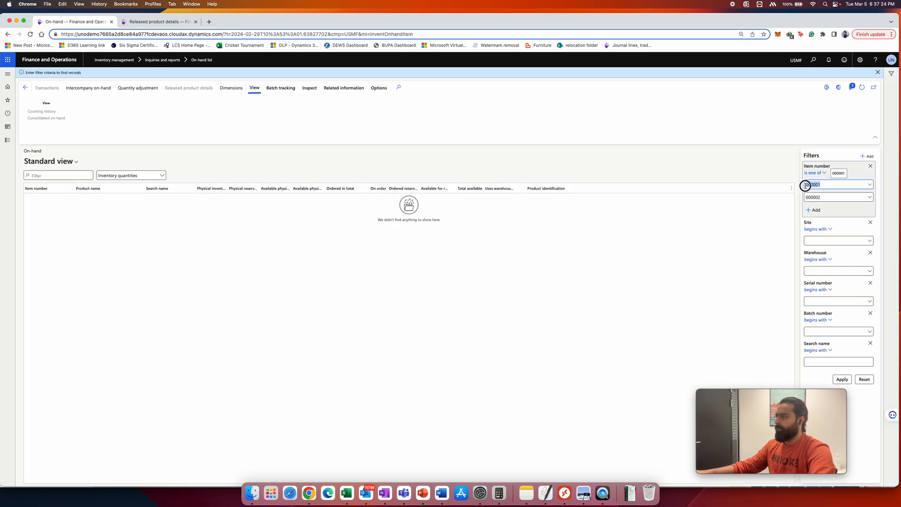
pyautogui.press('BackSpace')
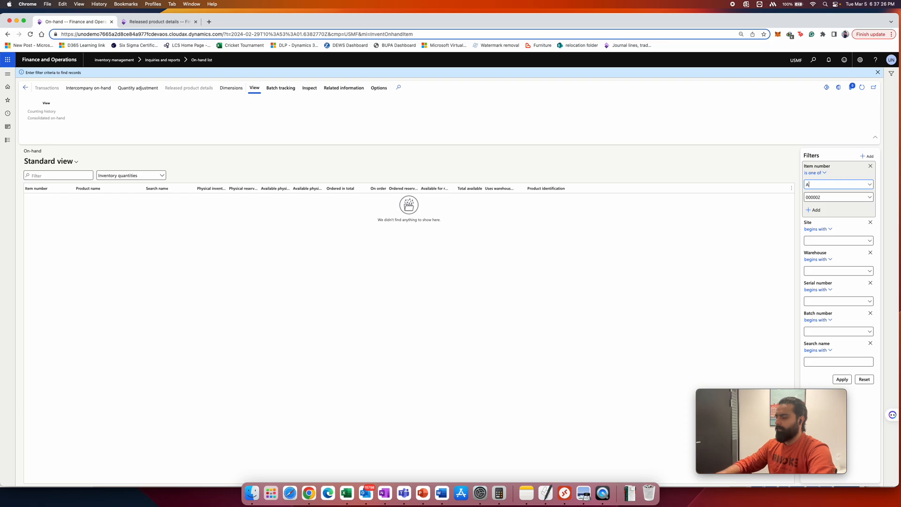
pyautogui.write('IEMA')
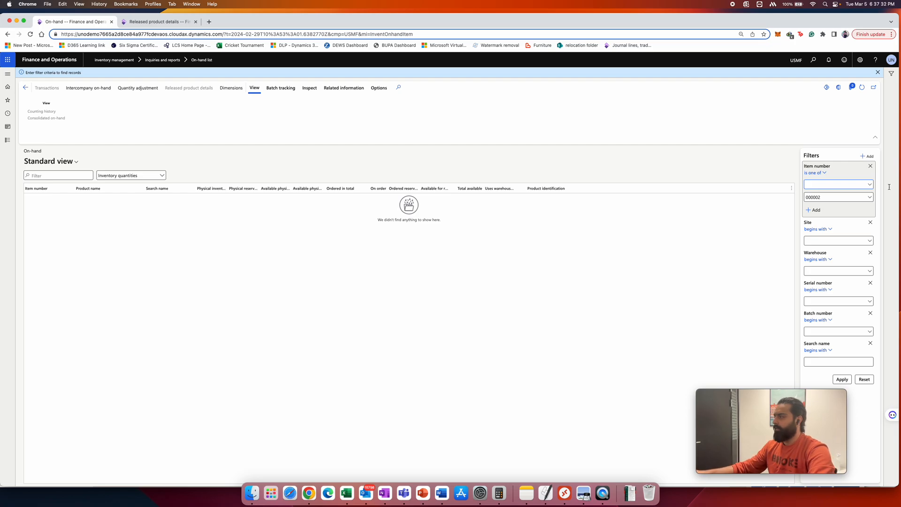
# Remove the item number criterion from the on-hand list filters and apply the remaining filters
pyautogui.click(871, 167)
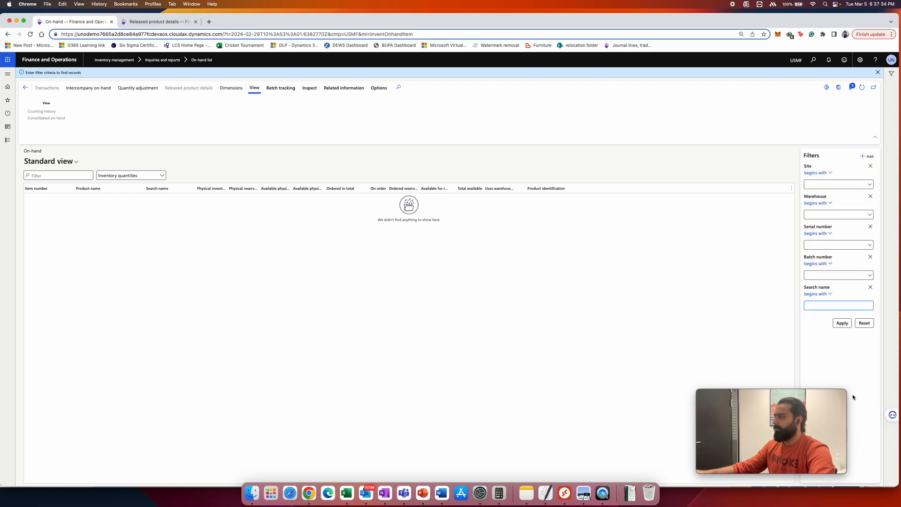
pyautogui.press('Tab')
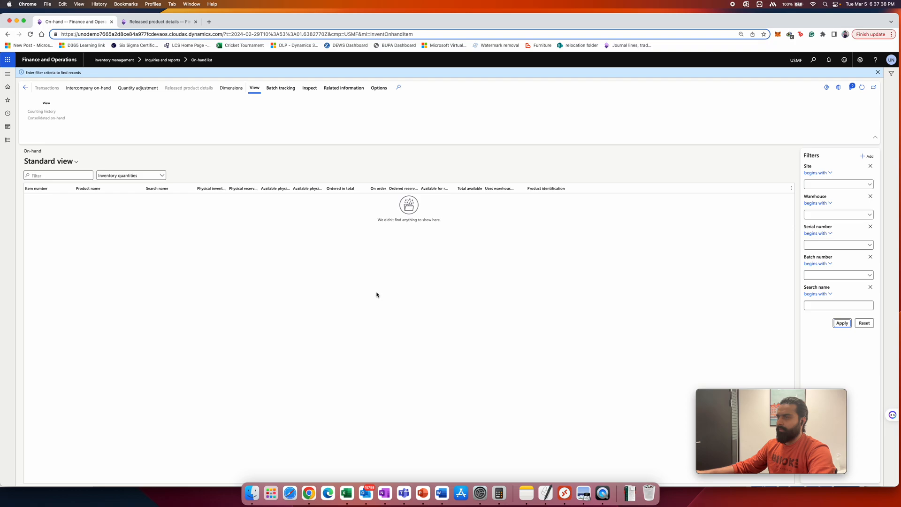
pyautogui.press('Return')
# Filter the on-hand list by item number to show only ItemA101 and ItemA102
pyautogui.click(59, 181)
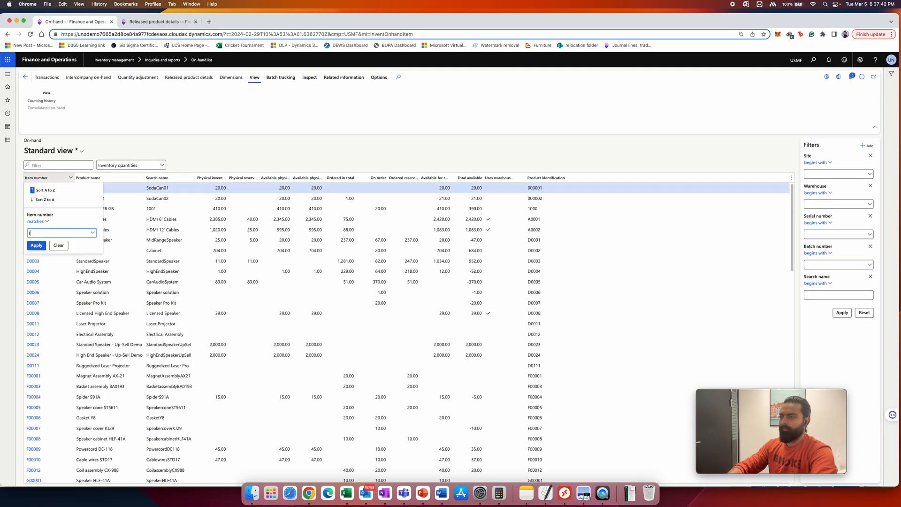
pyautogui.click(36, 221)
pyautogui.click(33, 249)
pyautogui.click(33, 249)
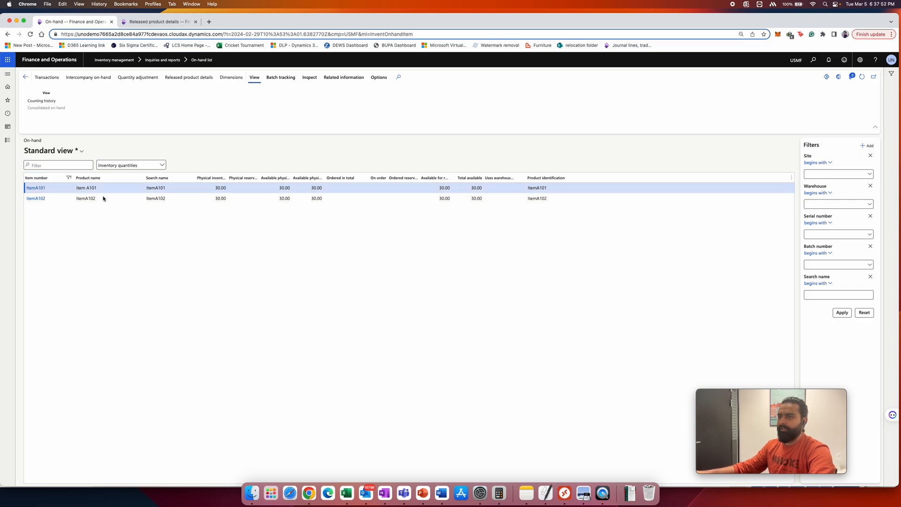
# Open ItemA101's on-hand details and compare its financial cost amount with Item A101's purchasing quantity, amount and cost per unit in the Excel workbook
pyautogui.moveTo(231, 192); pyautogui.dragTo(255, 192)
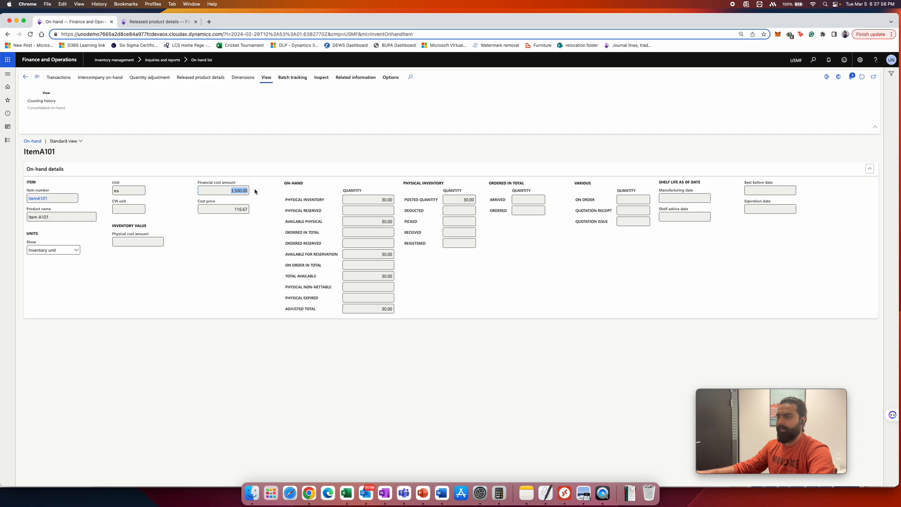
pyautogui.click(347, 493)
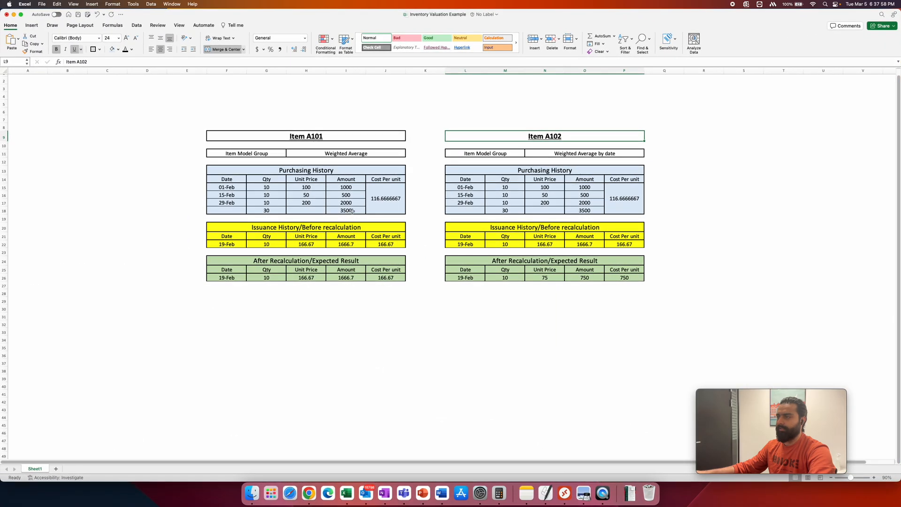
pyautogui.click(270, 210)
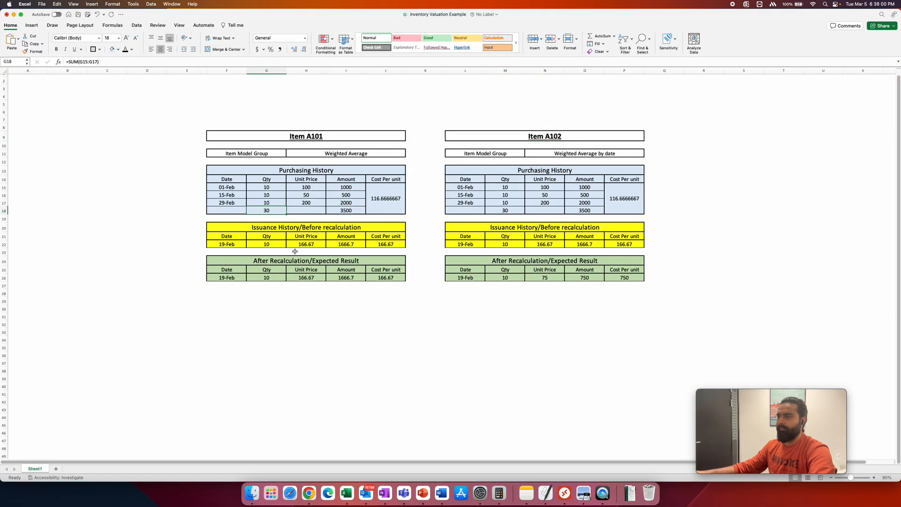
pyautogui.click(383, 198)
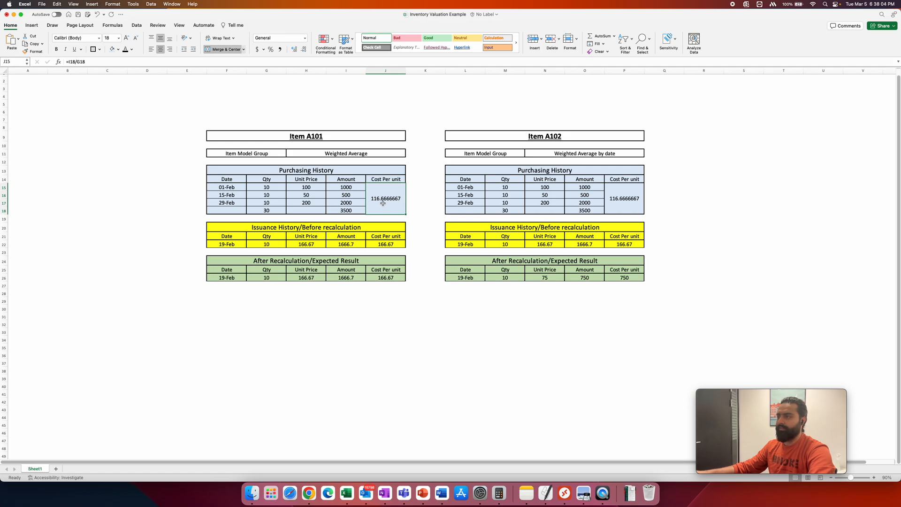
# Switch back to Chrome and examine the cost price in ItemA101's on-hand details
pyautogui.click(309, 493)
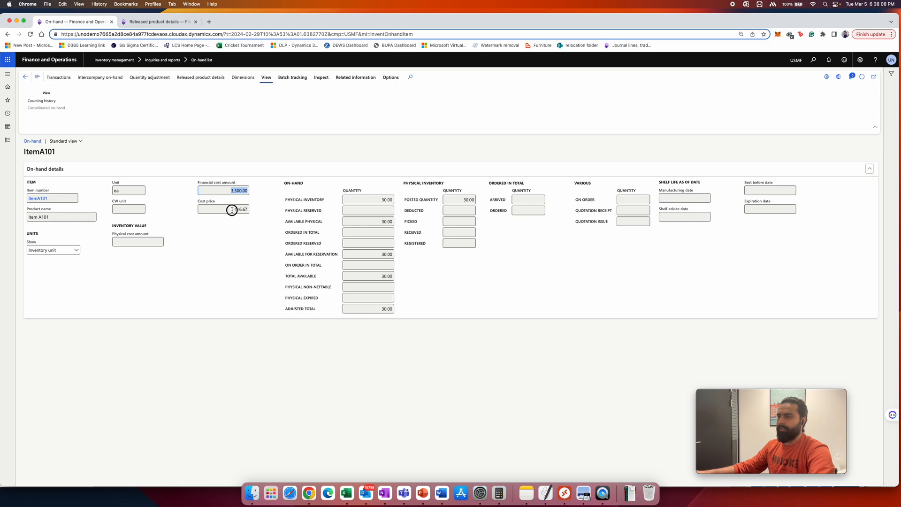
pyautogui.click(245, 209)
pyautogui.moveTo(228, 210); pyautogui.dragTo(248, 209)
# Return to the on-hand list and open ItemA102's details to check its cost price and financial cost amount
pyautogui.click(26, 77)
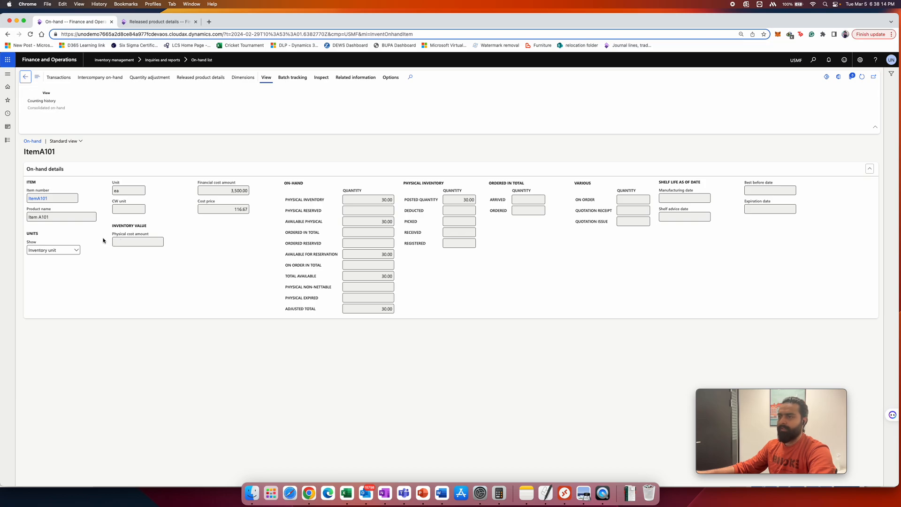
pyautogui.click(45, 202)
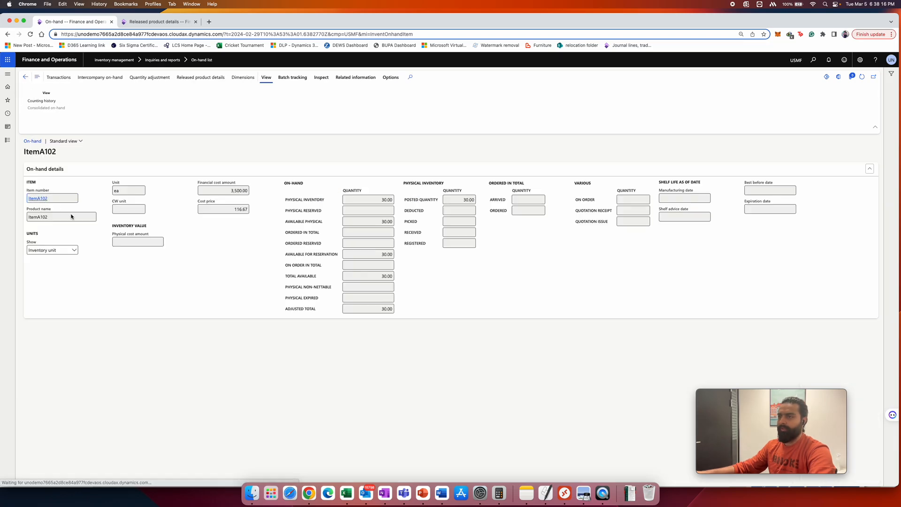
pyautogui.click(238, 210)
pyautogui.click(257, 187)
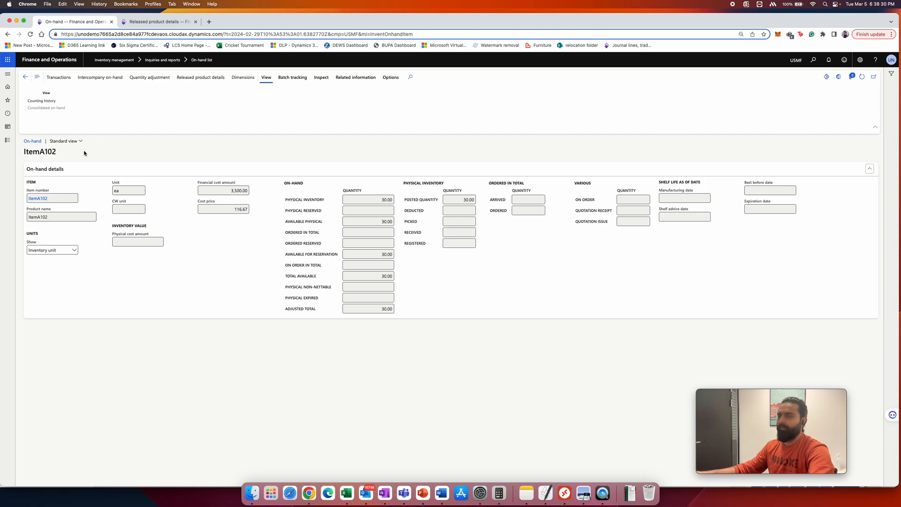
# Reopen the inventory movement journals page and create a new movement journal with the name IMov
pyautogui.click(9, 113)
pyautogui.click(34, 139)
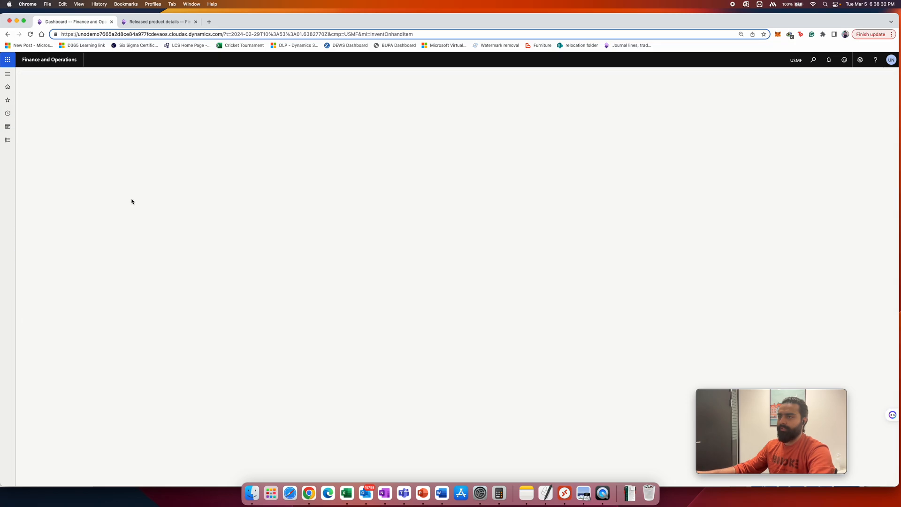
pyautogui.click(64, 77)
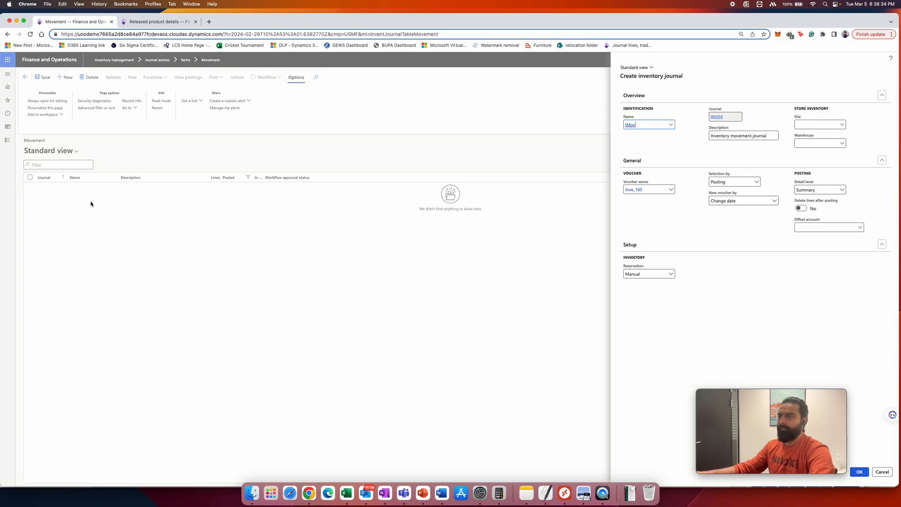
pyautogui.click(859, 471)
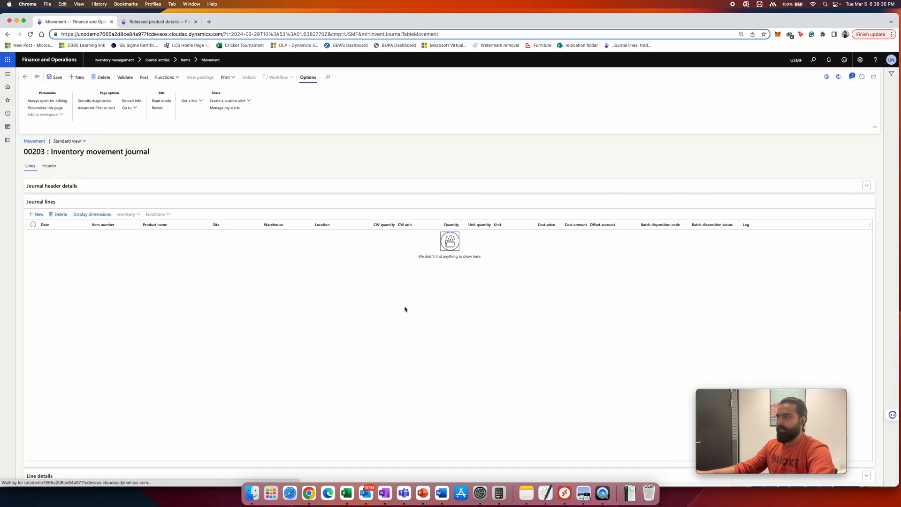
# Add a line dated 2/22/2024 for item number ItemA101 to the new movement journal
pyautogui.click(36, 214)
pyautogui.click(95, 235)
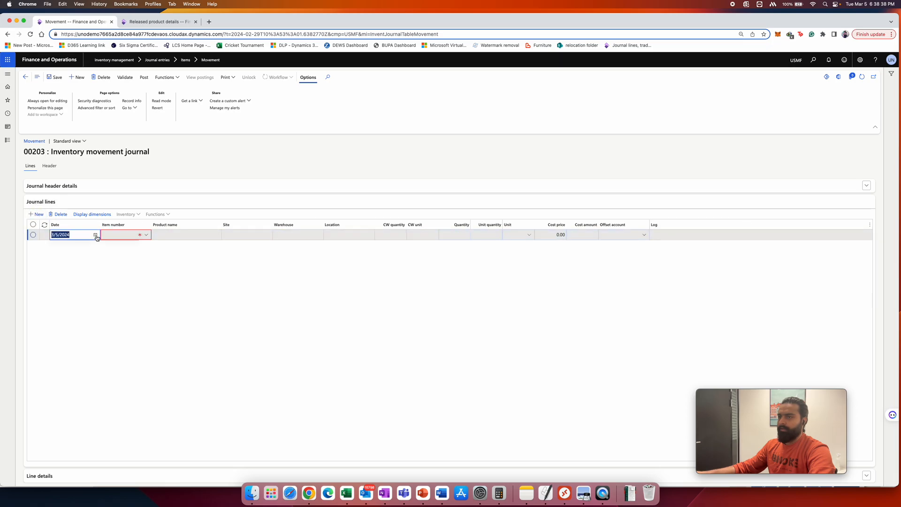
pyautogui.click(121, 248)
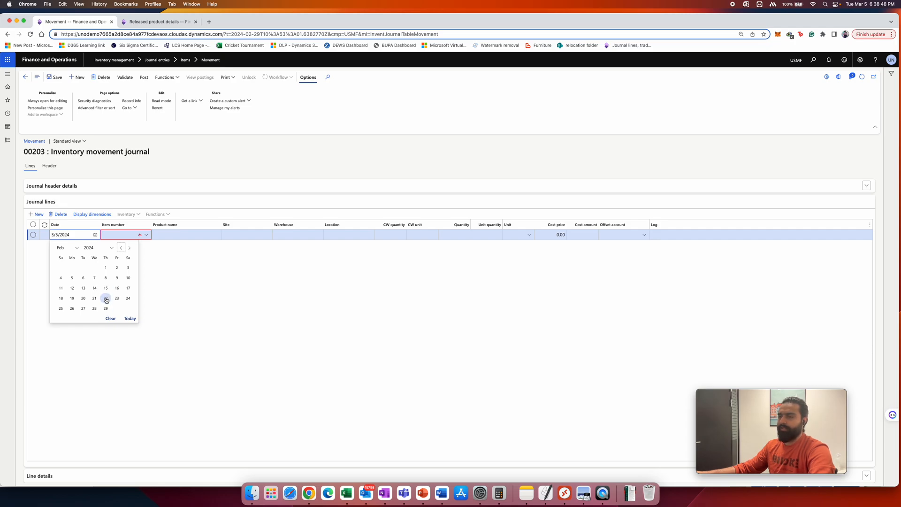
pyautogui.click(106, 299)
pyautogui.click(120, 237)
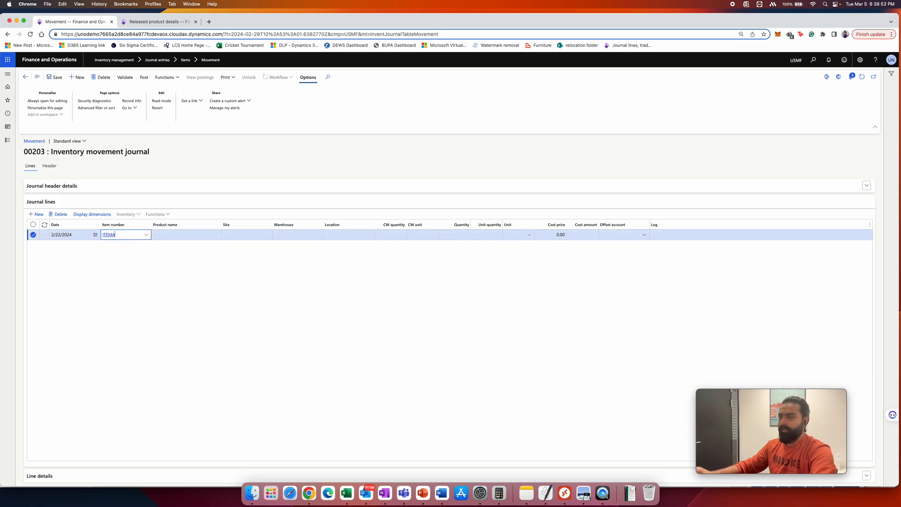
pyautogui.click(221, 256)
pyautogui.press('Tab')
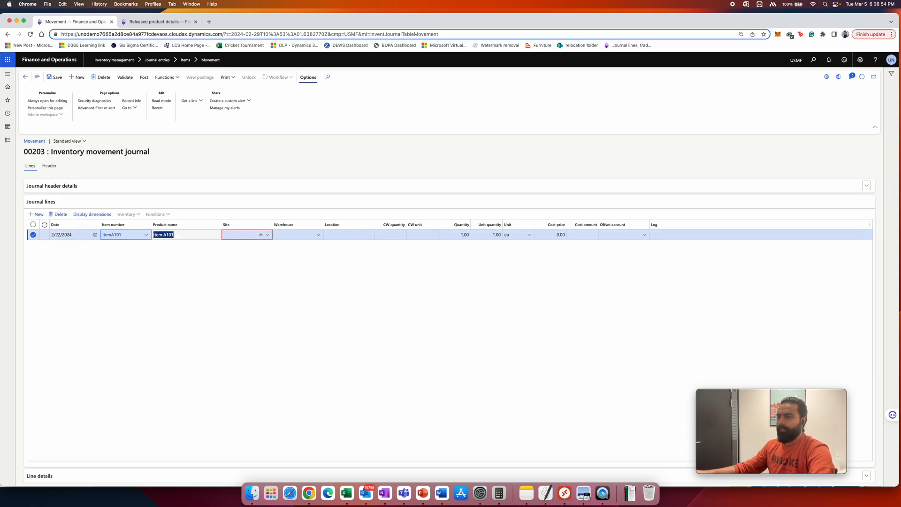
# Set the 2/22/2024 ItemA101 line's site to 1 and warehouse to 11
pyautogui.press('Tab')
pyautogui.press('Tab')
pyautogui.write('11')
pyautogui.press('Tab')
pyautogui.press('Tab')
pyautogui.press('Tab')
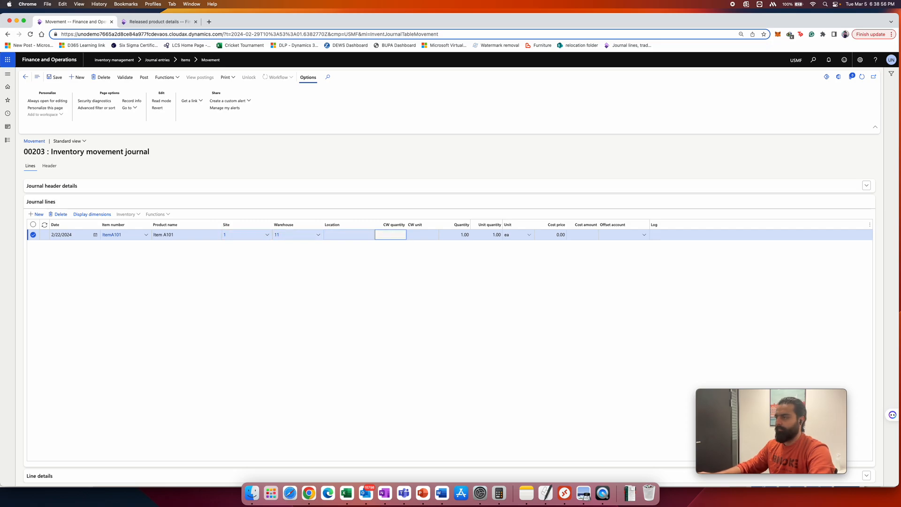
# Set the ItemA101 journal line's quantity to -10 and its offset account to 510520
pyautogui.press('Tab')
pyautogui.press('Tab')
pyautogui.press('Tab')
pyautogui.press('Tab')
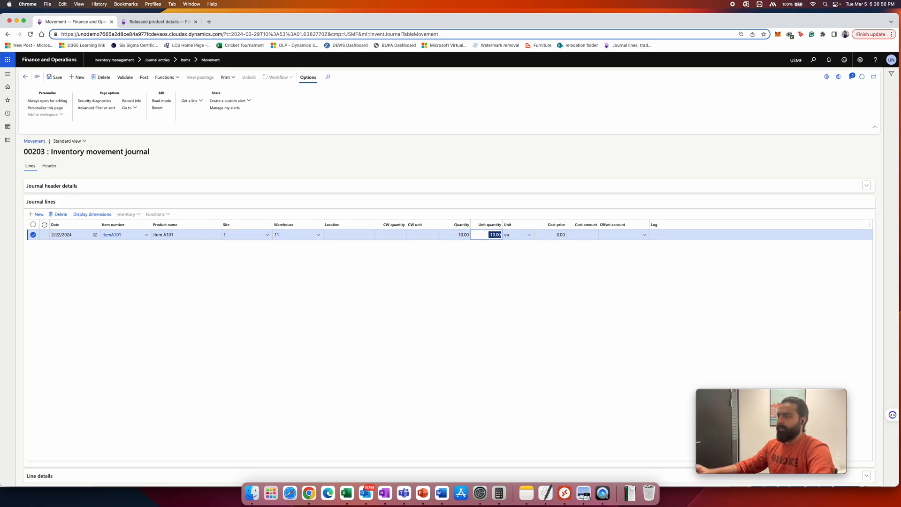
pyautogui.press('Tab')
pyautogui.write('51')
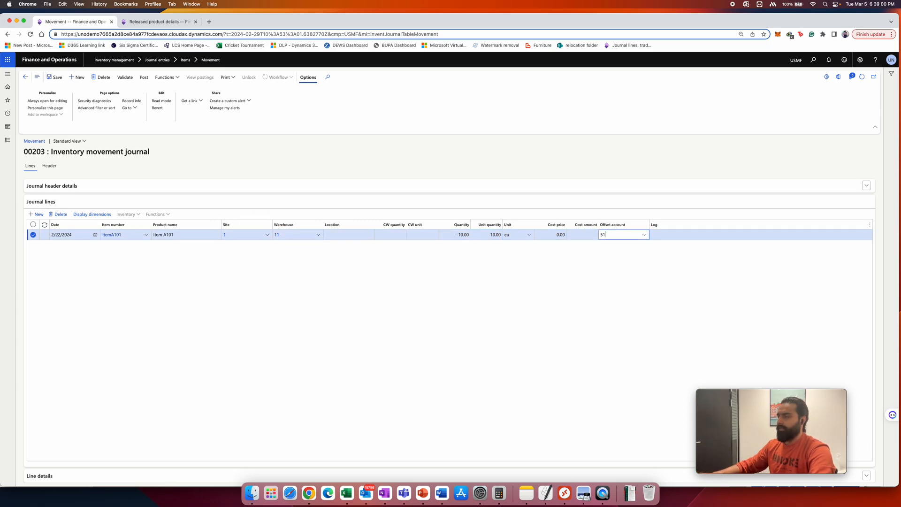
# Add a 2/22/2024 journal line for ItemA102 at site 1, warehouse 11, with a quantity of -10
pyautogui.click(37, 214)
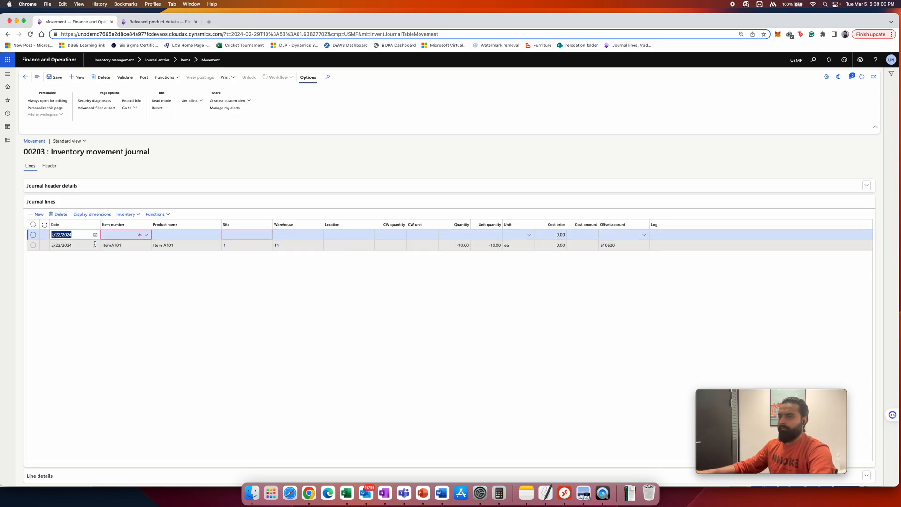
pyautogui.click(135, 236)
pyautogui.write('ITEMA102')
pyautogui.press('Tab')
pyautogui.write('11')
pyautogui.press('Tab')
pyautogui.press('Tab')
pyautogui.press('Tab')
pyautogui.write('-10')
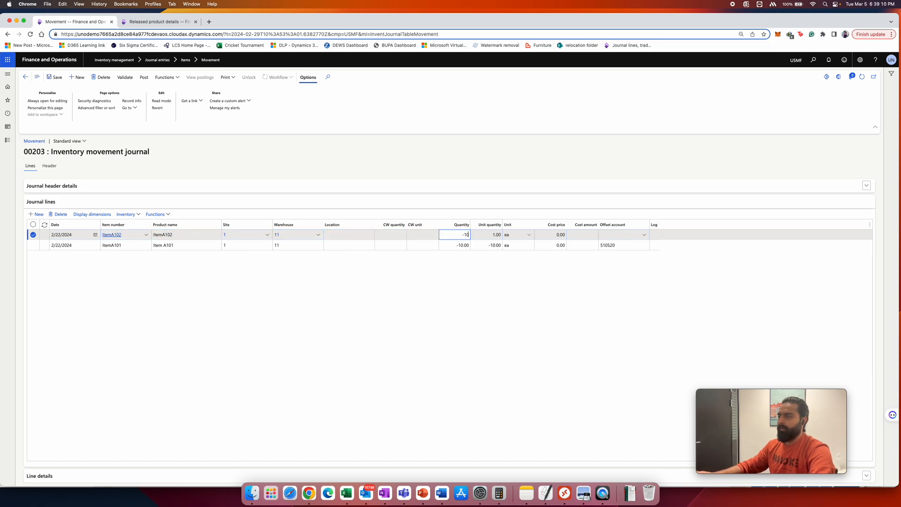
# Set the ItemA102 journal line's offset account to 510520
pyautogui.press('Tab')
pyautogui.press('Tab')
pyautogui.press('Tab')
pyautogui.press('Tab')
pyautogui.press('Tab')
pyautogui.write('510520')
pyautogui.press('Tab')
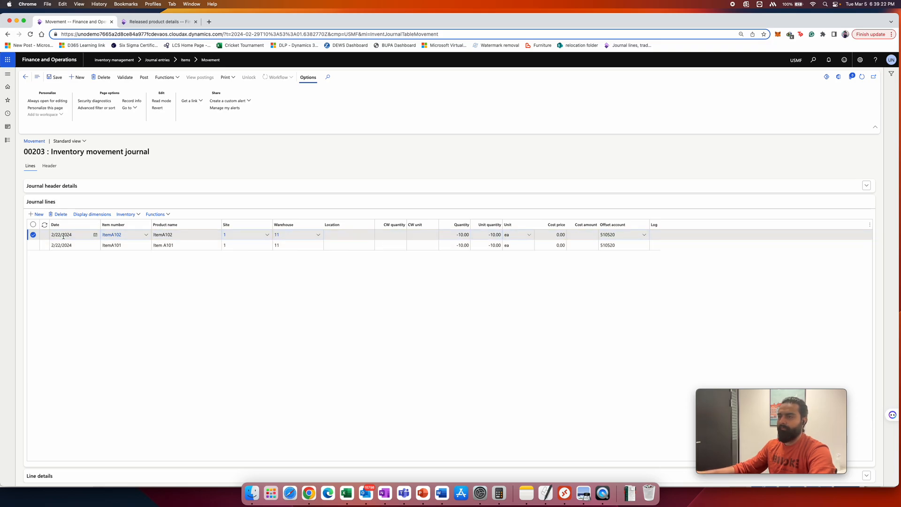
# Switch to the Inventory Valuation Example workbook in Excel and set Item A101's issuance date to 22-Feb
pyautogui.click(346, 493)
pyautogui.click(226, 245)
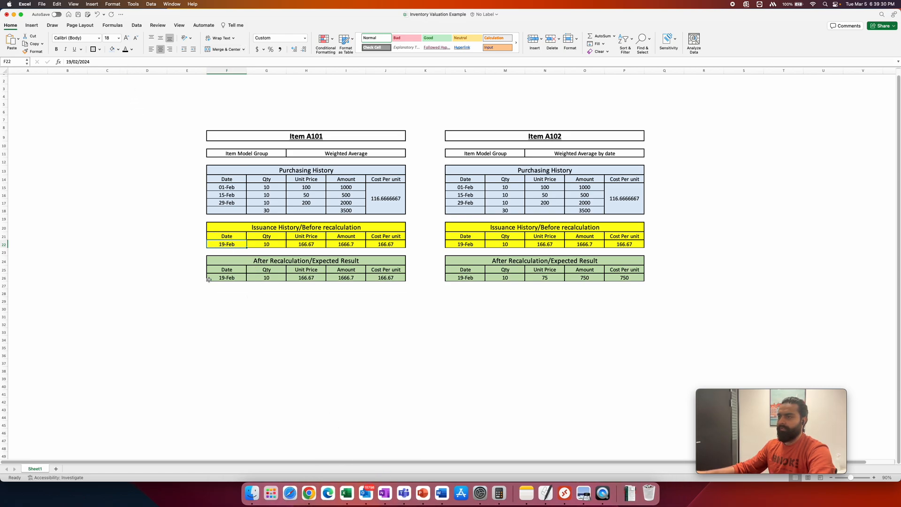
pyautogui.write('22-FEB')
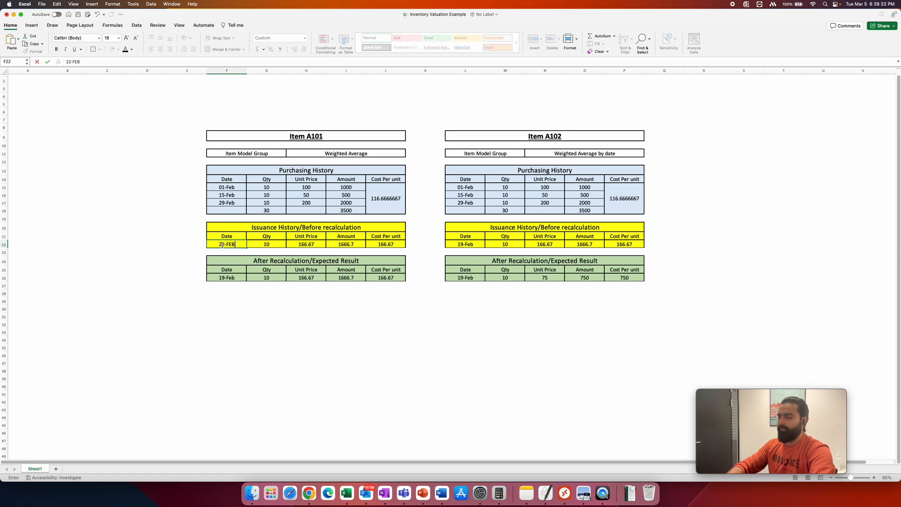
pyautogui.press('Tab')
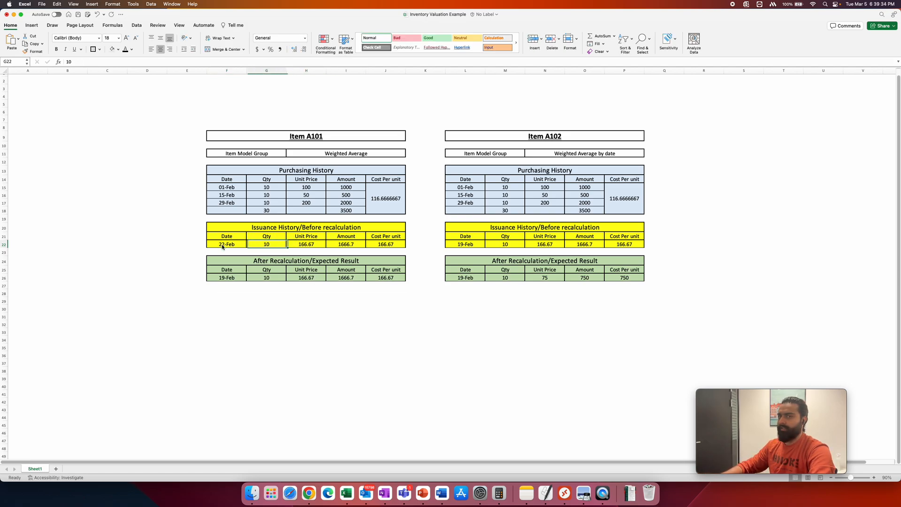
# Copy Item A101's 22-Feb issuance date into Item A102's issuance date before recalculation
pyautogui.click(223, 247)
pyautogui.press('super+c')
pyautogui.press('Right')
pyautogui.press('Right')
pyautogui.press('Right')
pyautogui.press('Right')
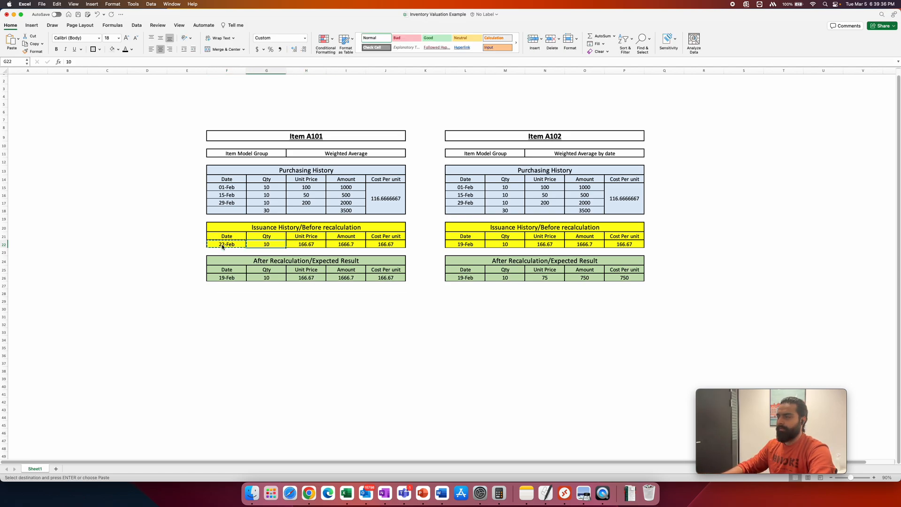
pyautogui.press('Right')
pyautogui.press('Right')
pyautogui.press('super+v')
pyautogui.press('Right')
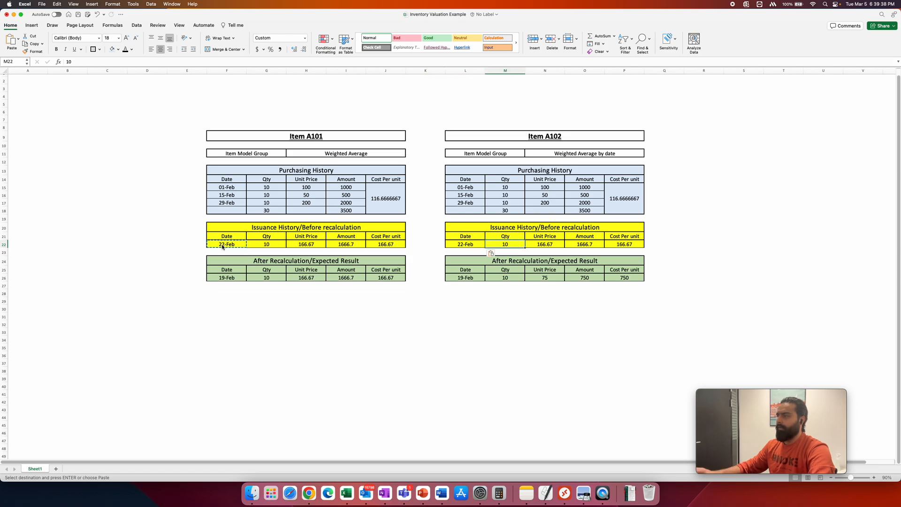
pyautogui.click(647, 182)
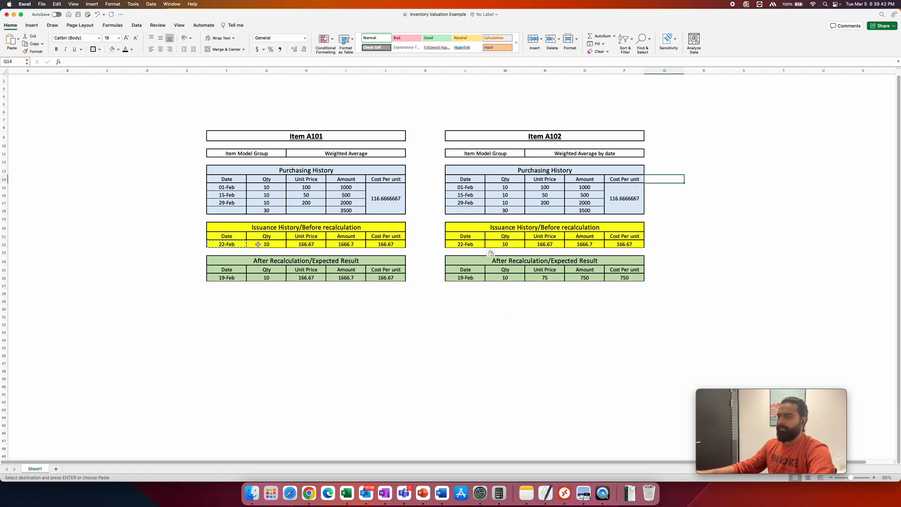
pyautogui.click(256, 228)
pyautogui.press('Escape')
# Check both items' 15-Feb and 29-Feb purchase dates, and post the 2/22/2024 movement journal in Finance and Operations
pyautogui.moveTo(232, 195); pyautogui.dragTo(233, 203)
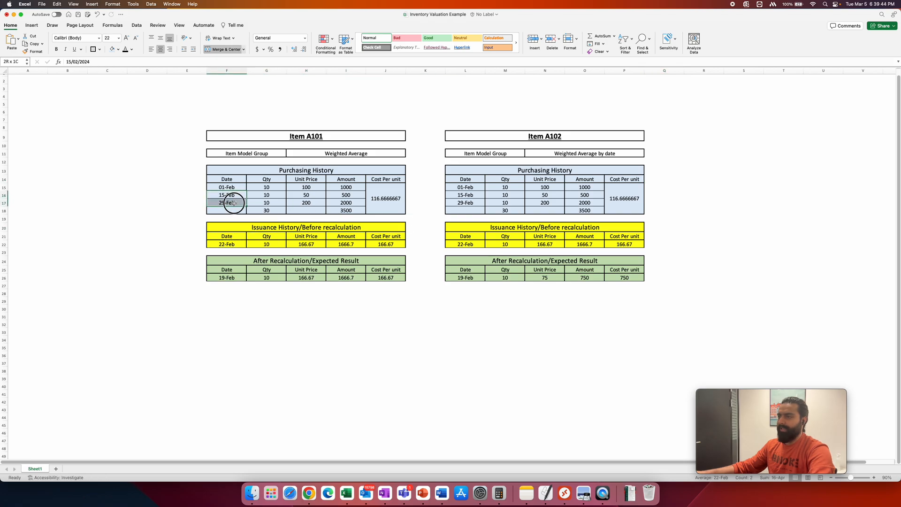
pyautogui.moveTo(471, 195); pyautogui.dragTo(473, 202)
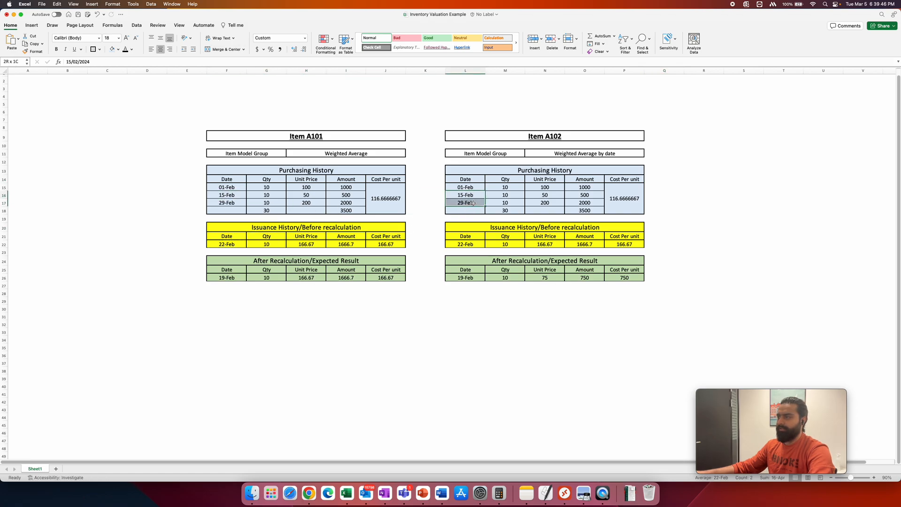
pyautogui.press('super+Tab')
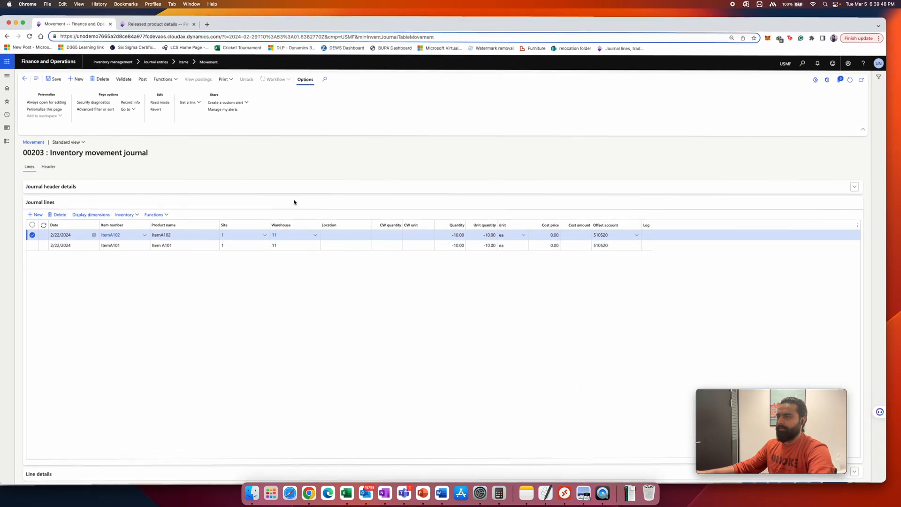
pyautogui.click(144, 77)
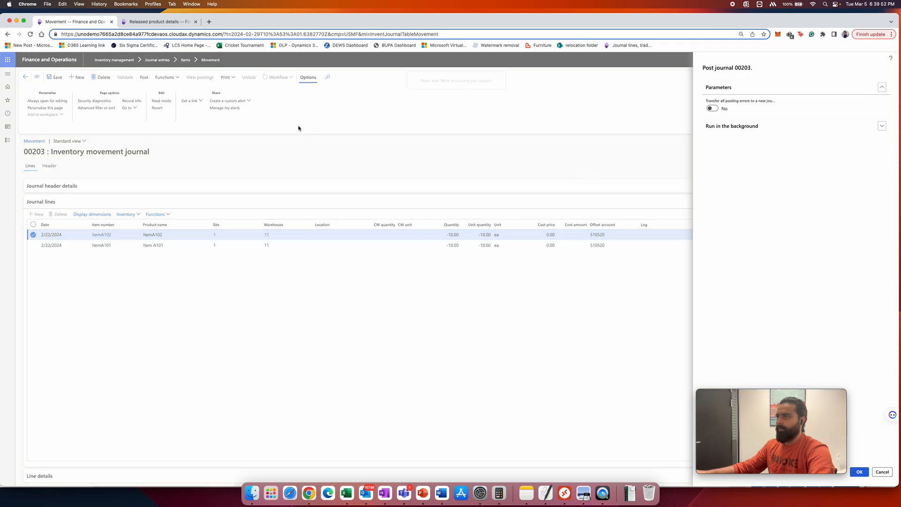
# Open the on-hand list for item numbers containing ITEM and examine the cost amount of ItemA101's 2/22/2024 issue transaction
pyautogui.click(8, 114)
pyautogui.click(33, 140)
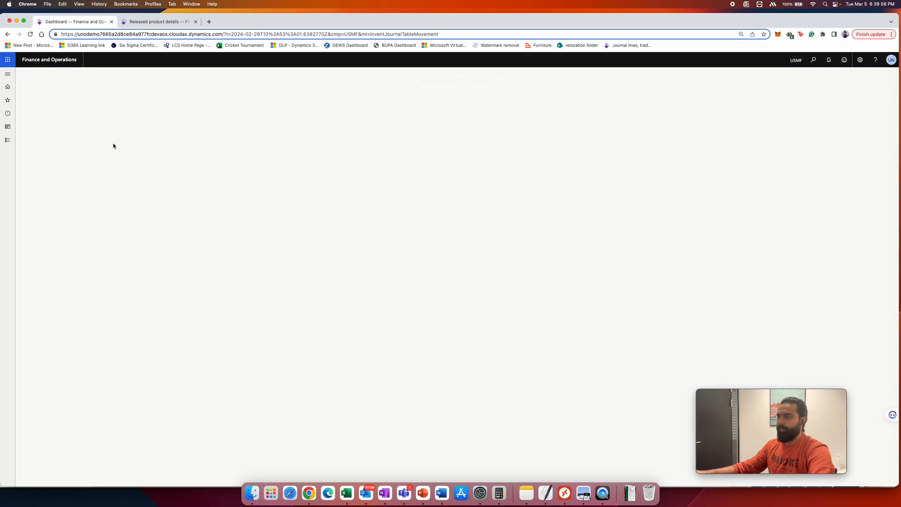
pyautogui.click(842, 353)
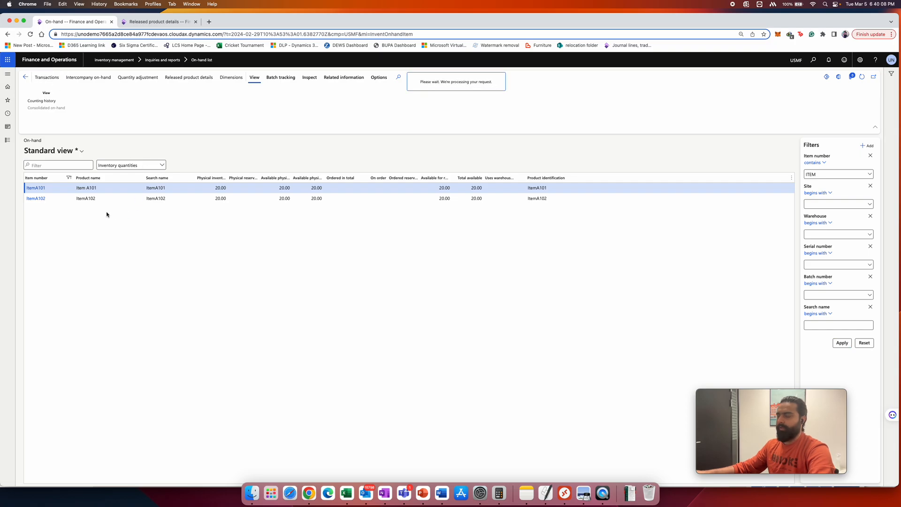
pyautogui.click(380, 166)
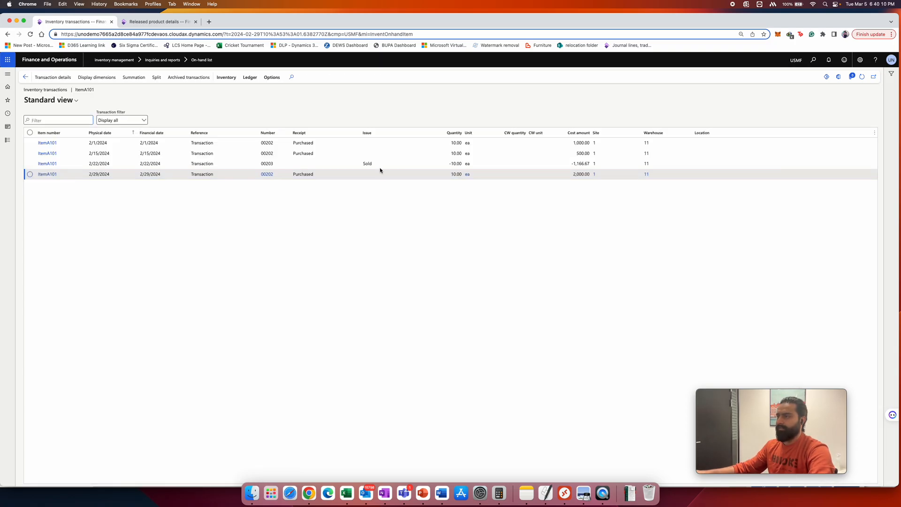
pyautogui.click(592, 164)
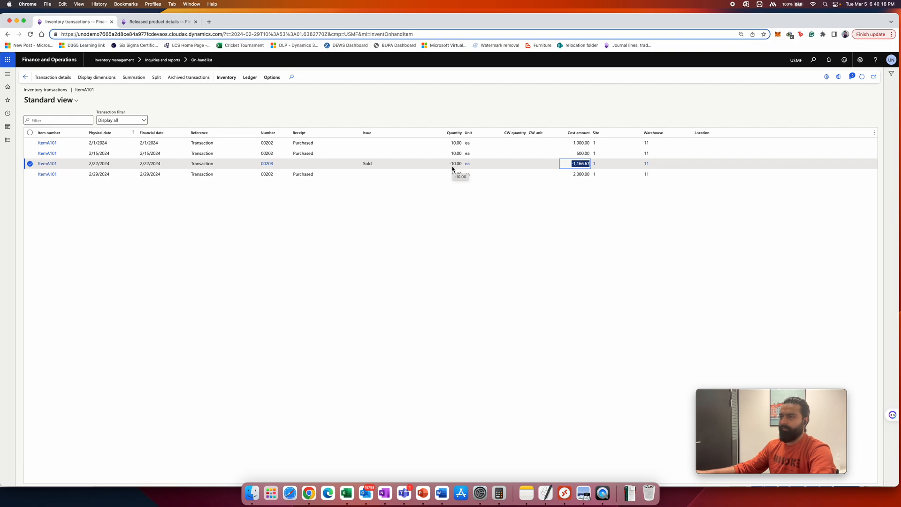
# View the transaction details of ItemA101's 2/15/2024 purchase and return to the on-hand list
pyautogui.click(33, 154)
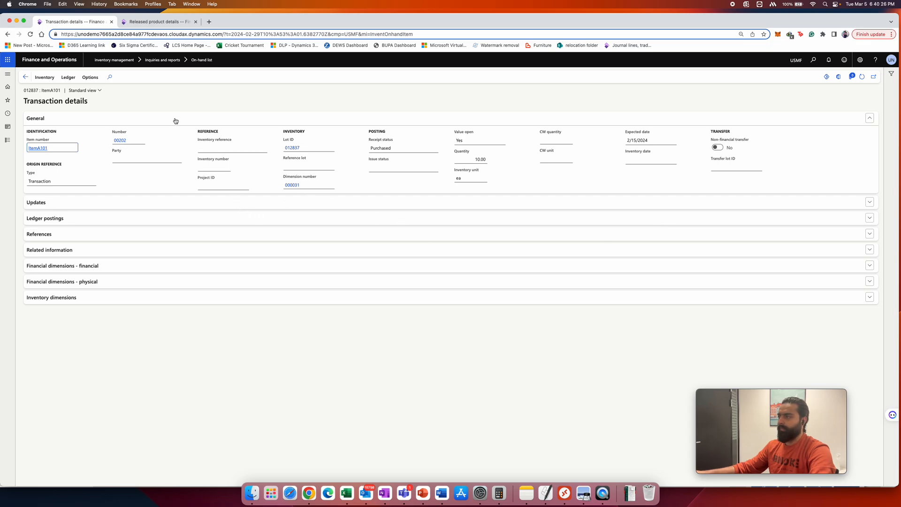
pyautogui.click(26, 77)
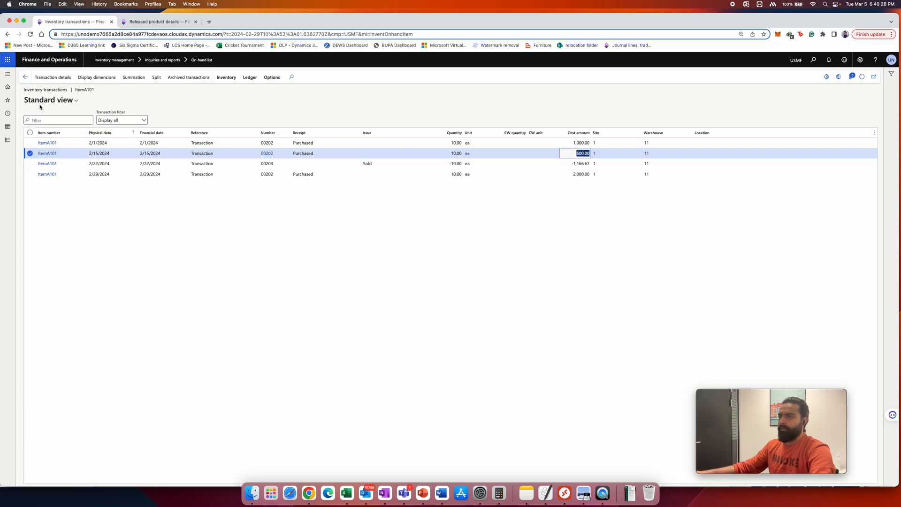
pyautogui.click(25, 76)
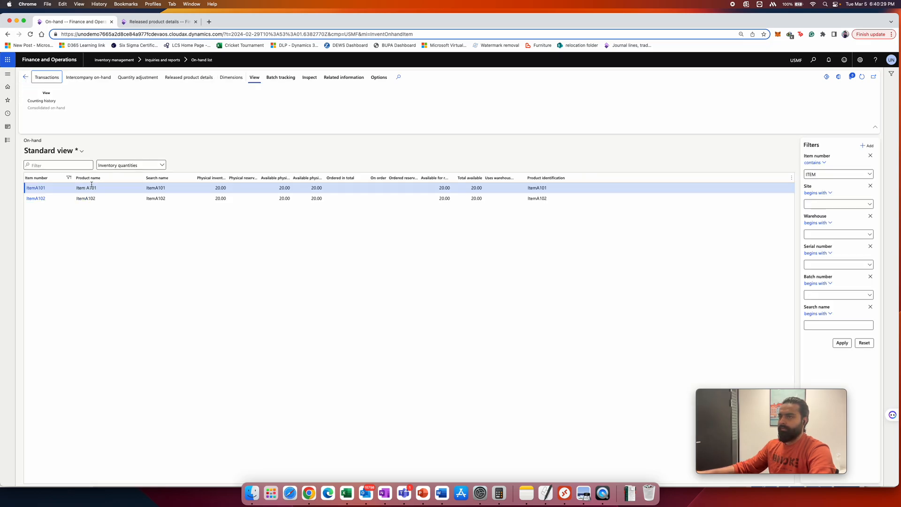
# Review the released product details of ItemA101 and ItemA102, and examine the inventory model of ItemA102's item model group WA-D
pyautogui.click(148, 22)
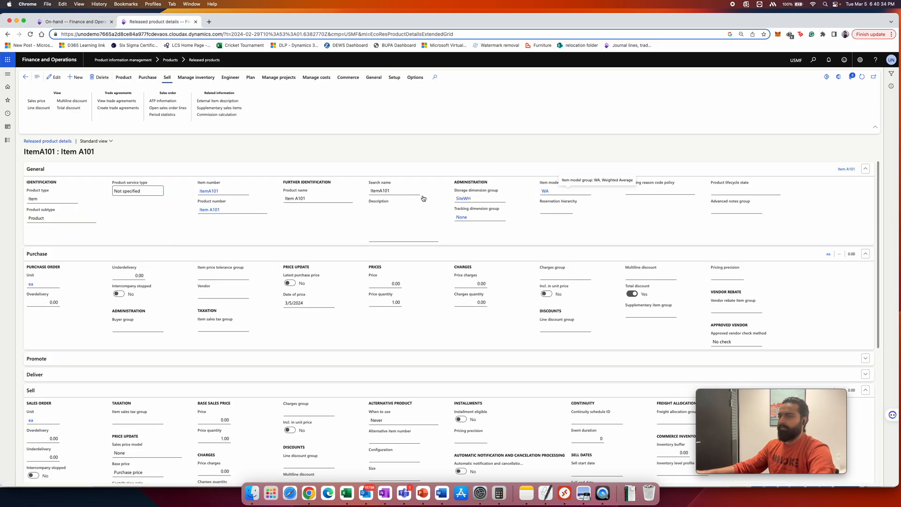
pyautogui.click(26, 77)
pyautogui.click(477, 205)
pyautogui.click(42, 205)
pyautogui.click(546, 191)
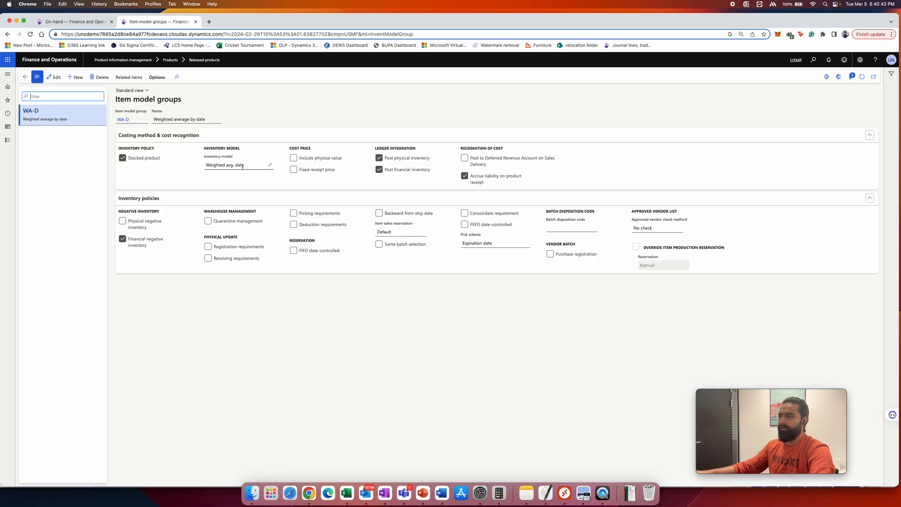
pyautogui.click(26, 77)
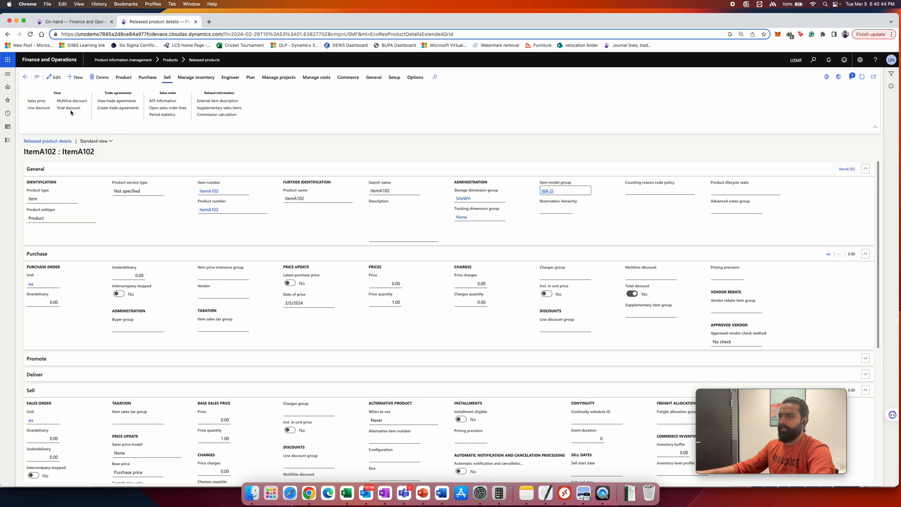
# Open ItemA102's inventory transactions from the on-hand list and examine the cost amount of its 2/22/2024 issue
pyautogui.click(69, 22)
pyautogui.click(101, 199)
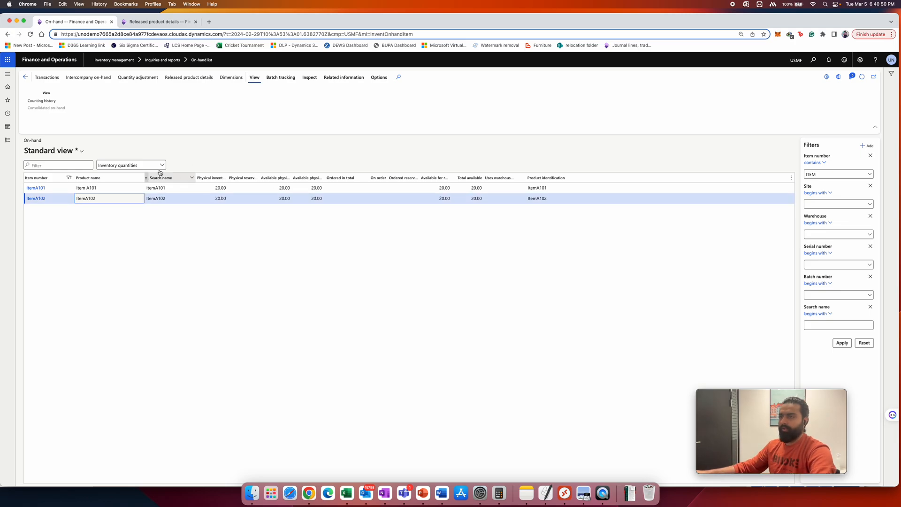
pyautogui.click(47, 77)
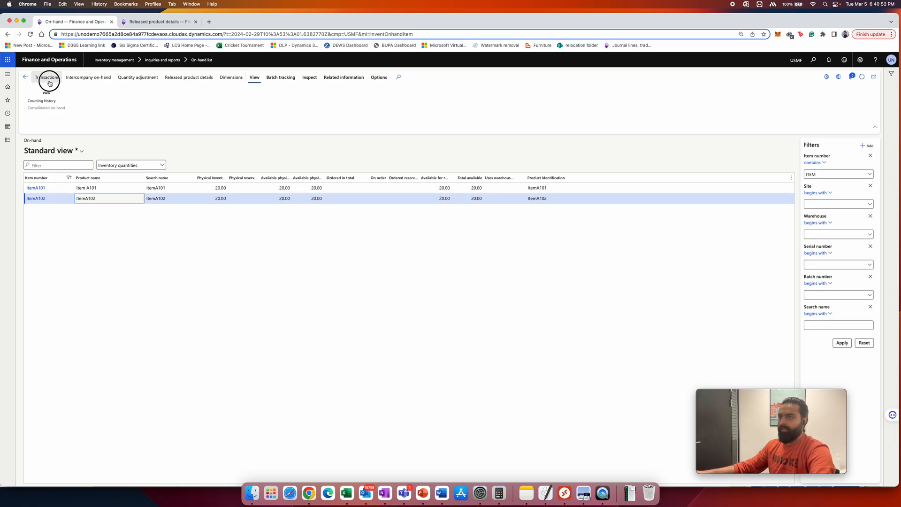
pyautogui.click(422, 164)
pyautogui.moveTo(565, 164); pyautogui.dragTo(590, 164)
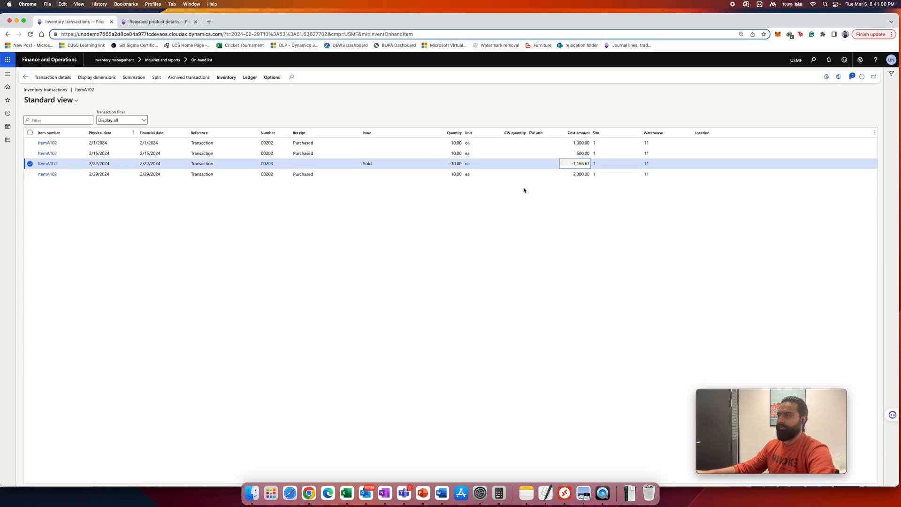
# Review both items' expected results after recalculation and Item A102's first two purchase prices in Excel, and return to the ItemA102 transactions
pyautogui.click(347, 493)
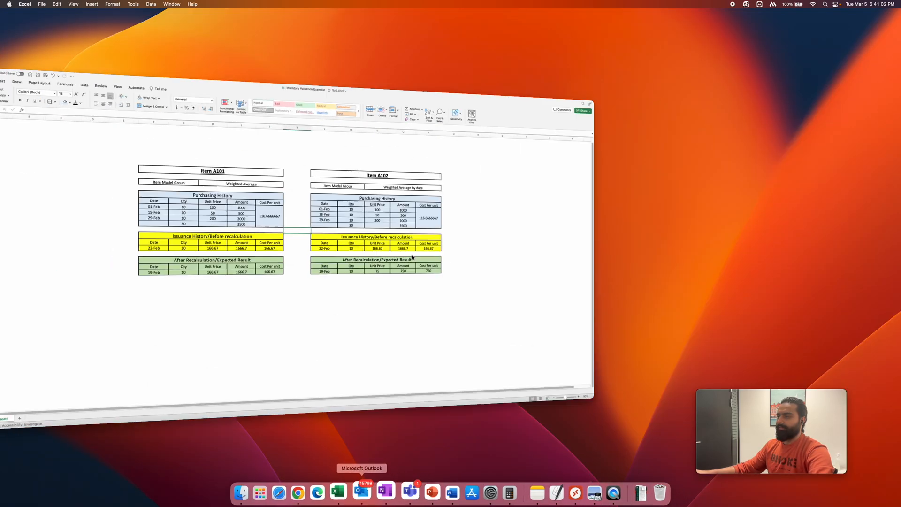
pyautogui.moveTo(320, 265); pyautogui.dragTo(322, 277)
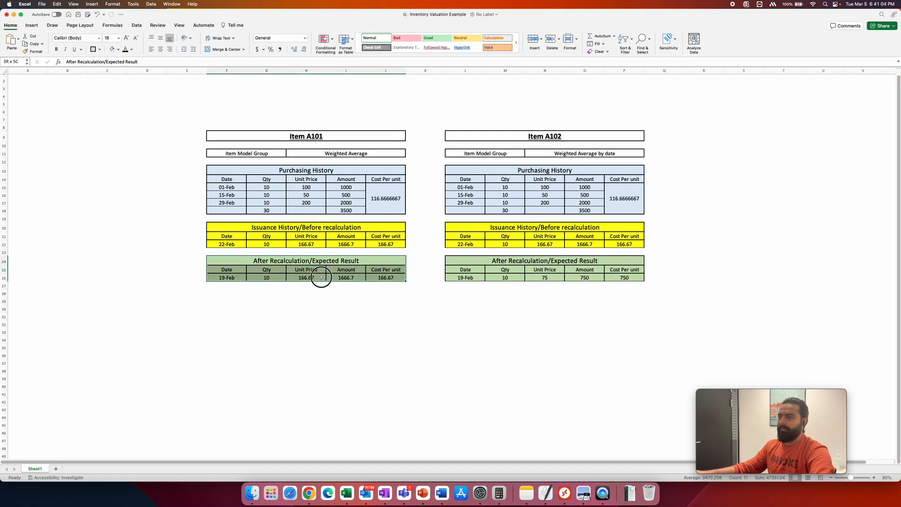
pyautogui.click(382, 278)
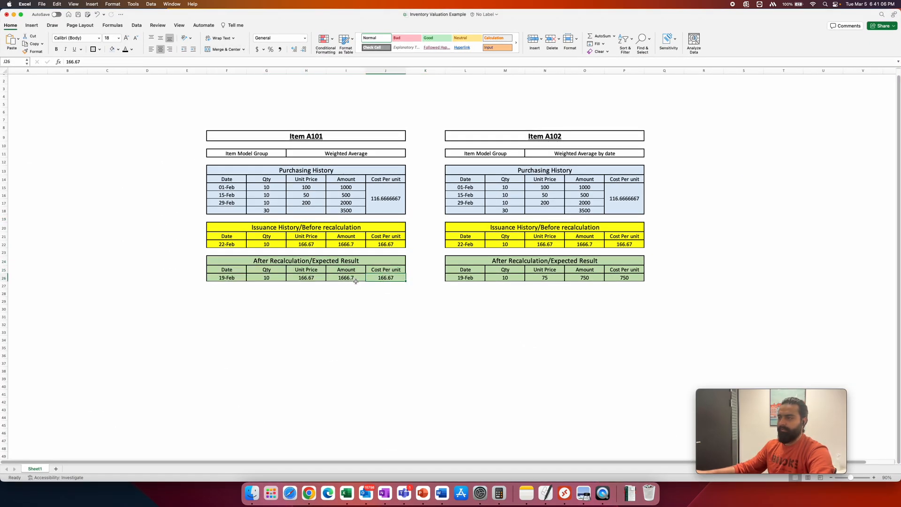
pyautogui.click(510, 278)
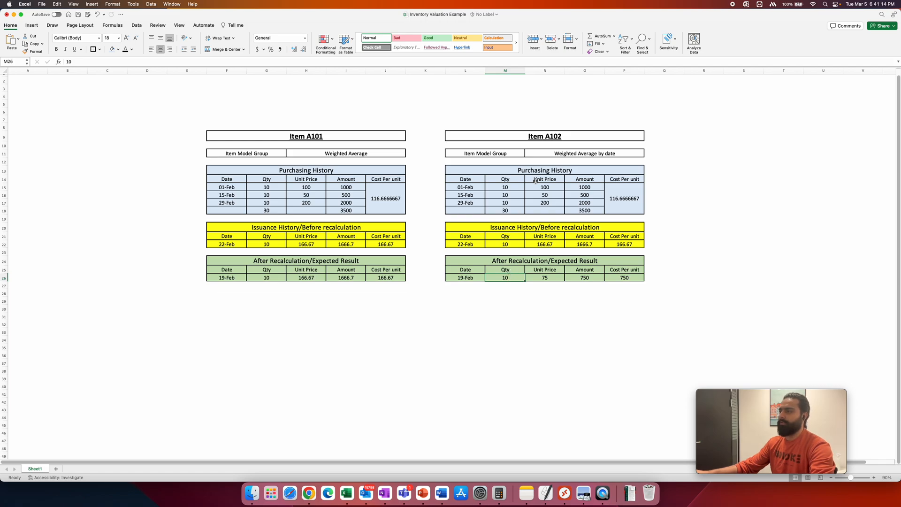
pyautogui.moveTo(540, 187); pyautogui.dragTo(543, 194)
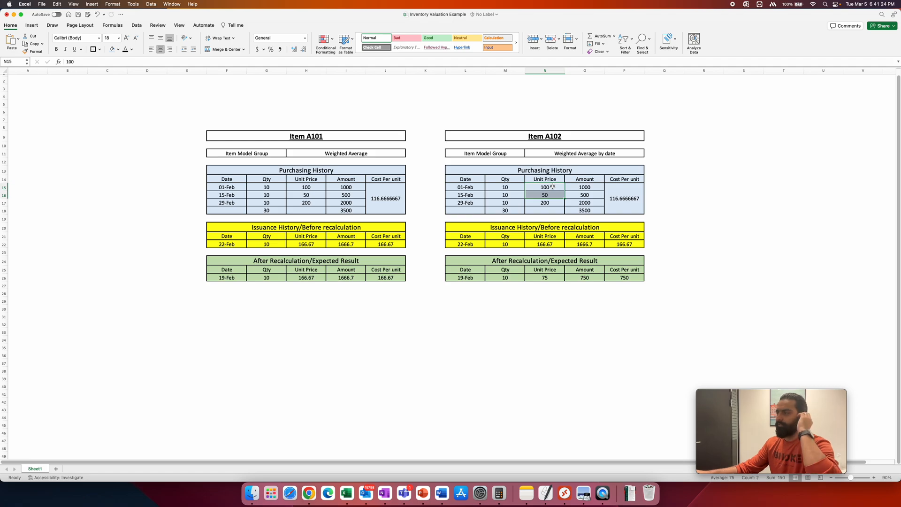
pyautogui.moveTo(553, 187); pyautogui.dragTo(577, 193)
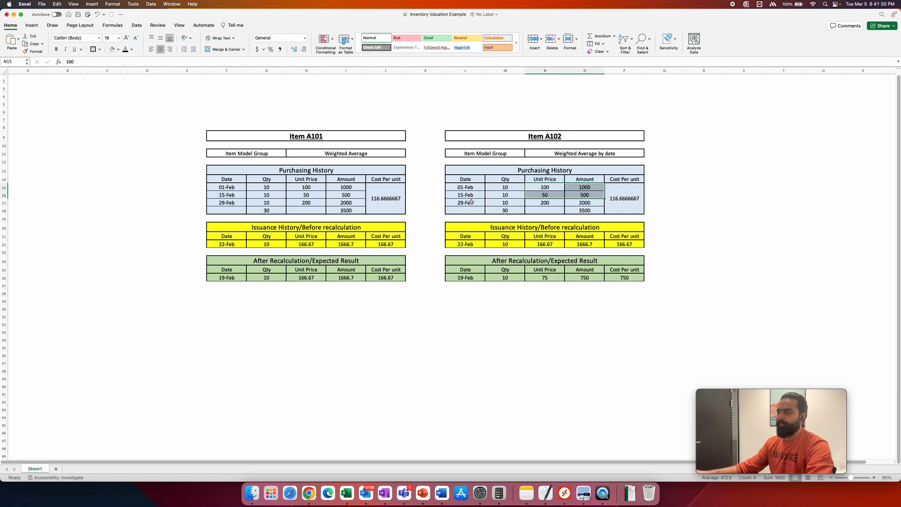
pyautogui.click(298, 488)
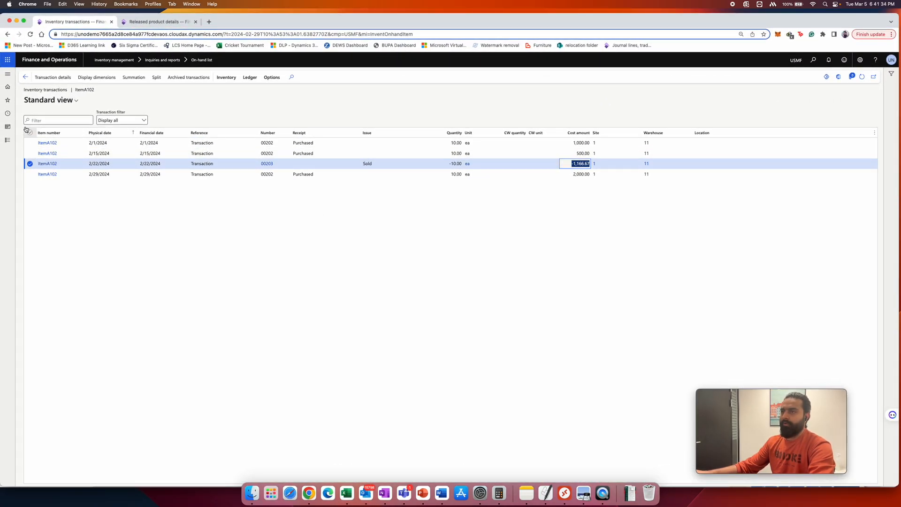
# Open the Closing and adjustment page under Inventory management's periodic tasks and start an inventory recalculation
pyautogui.click(8, 113)
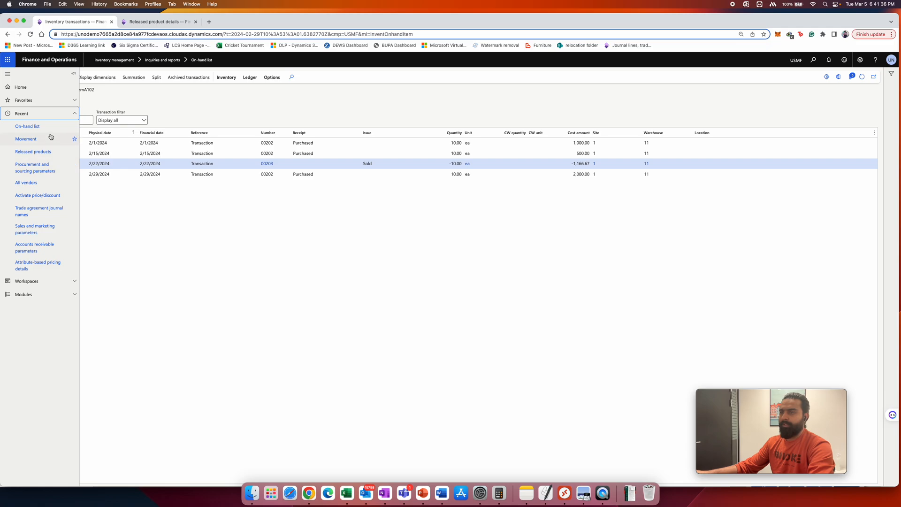
pyautogui.click(51, 115)
pyautogui.click(37, 130)
pyautogui.click(36, 131)
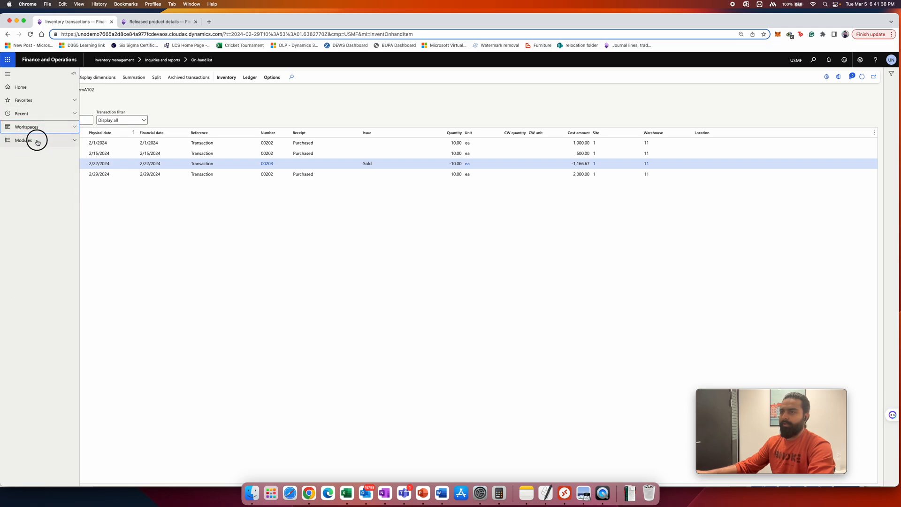
pyautogui.click(37, 141)
pyautogui.click(110, 129)
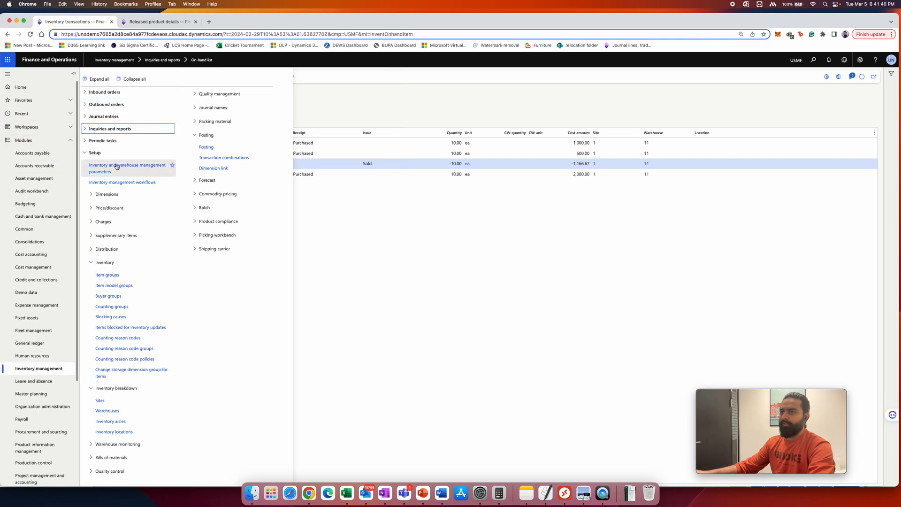
pyautogui.click(103, 141)
pyautogui.click(116, 152)
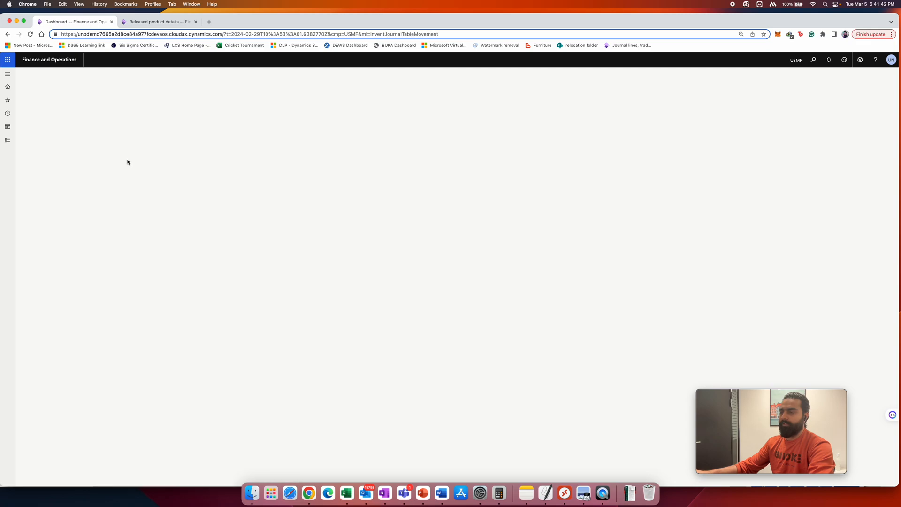
pyautogui.click(210, 77)
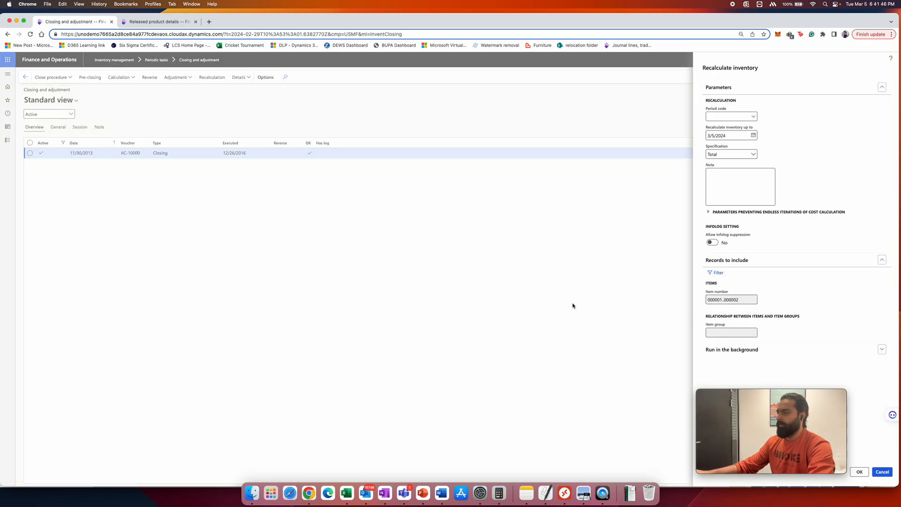
# Set the recalculation's item number filter to the range ItemA101..ItemA102, copying the second item number from the released products list
pyautogui.click(180, 22)
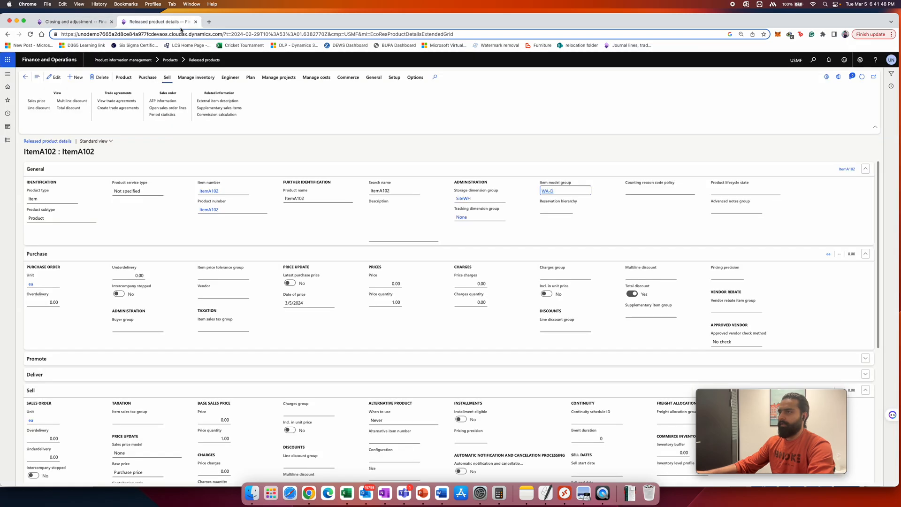
pyautogui.click(26, 77)
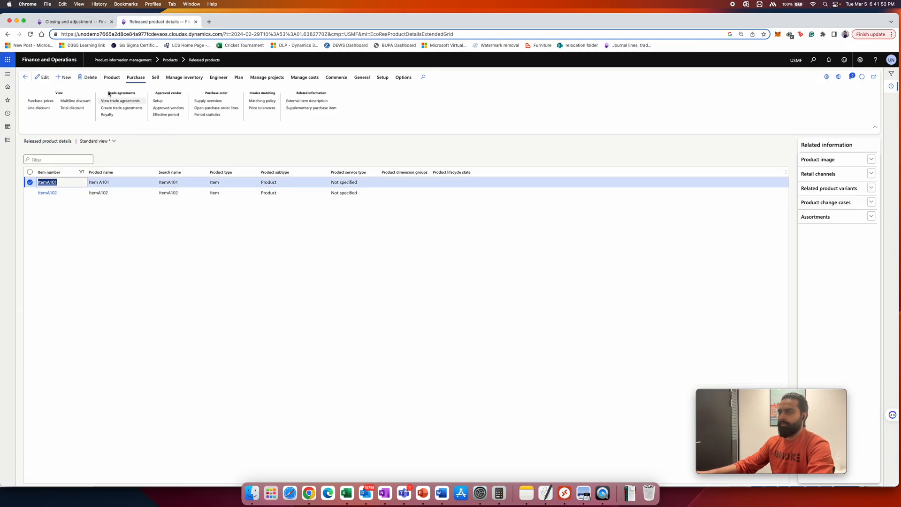
pyautogui.click(75, 22)
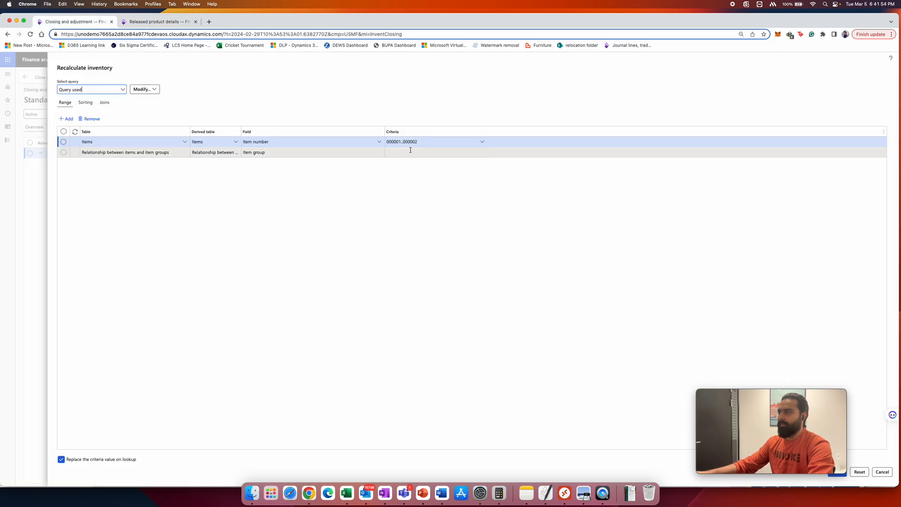
pyautogui.click(393, 141)
pyautogui.write('ItemA101..')
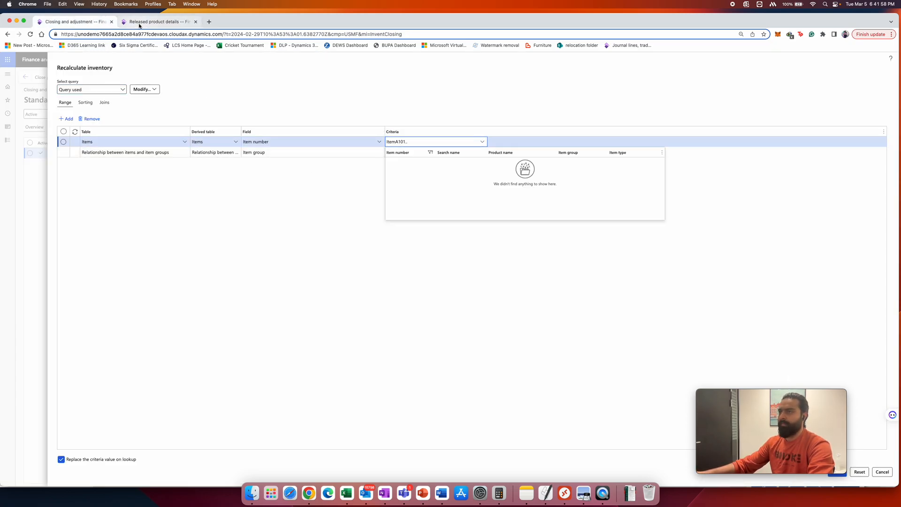
pyautogui.click(158, 21)
pyautogui.click(108, 194)
pyautogui.press('super+c')
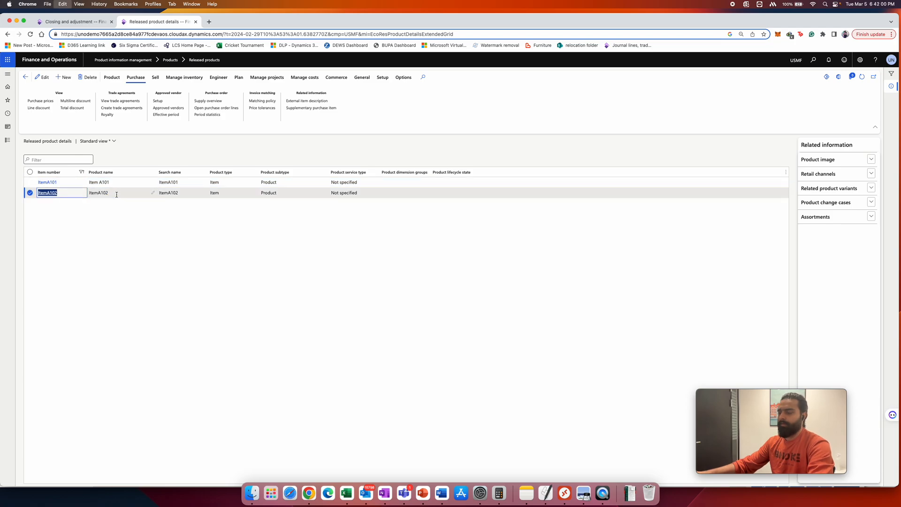
pyautogui.click(61, 23)
pyautogui.click(419, 143)
pyautogui.press('super+v')
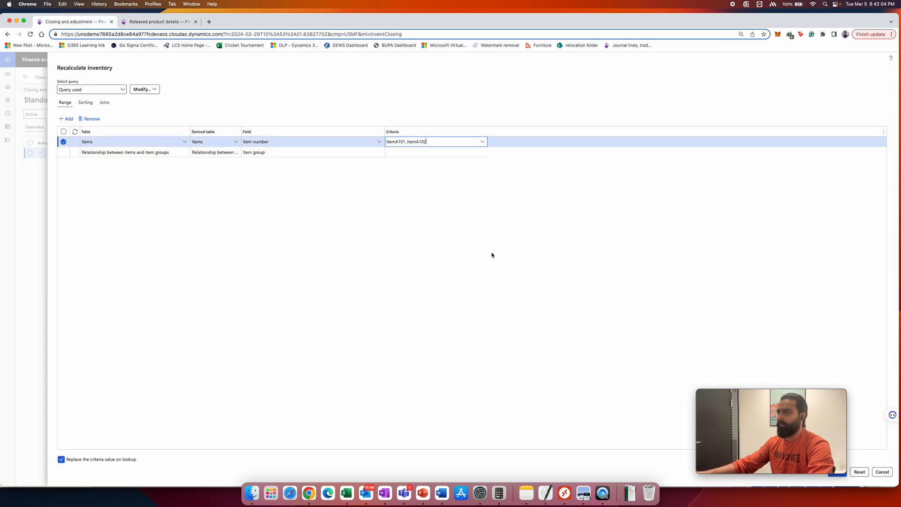
pyautogui.click(839, 475)
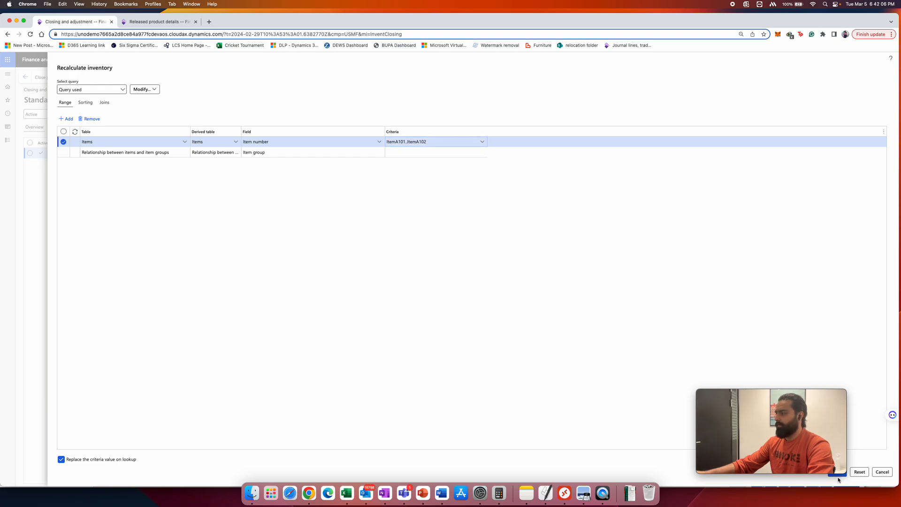
# Run the recalculation up to 3/5/2024 for the filtered items and refresh the closing list to bring up its record
pyautogui.moveTo(788, 399); pyautogui.dragTo(787, 379)
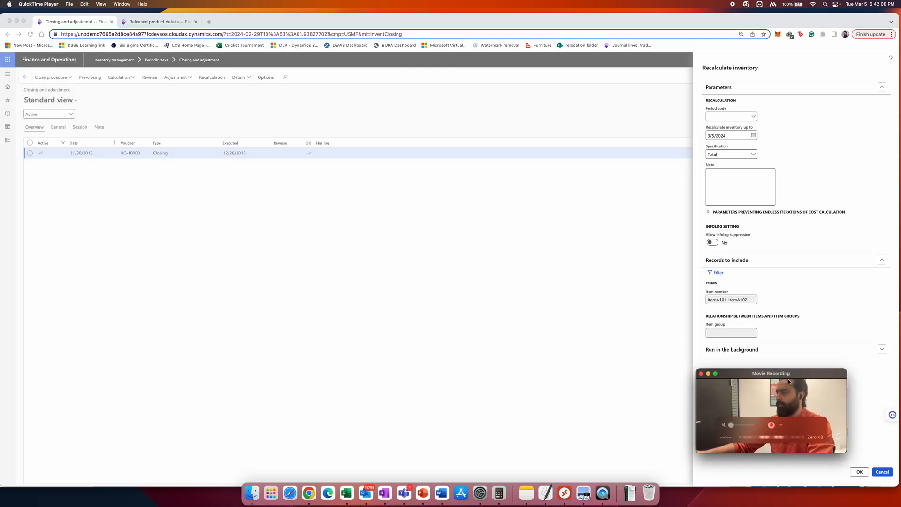
pyautogui.click(859, 472)
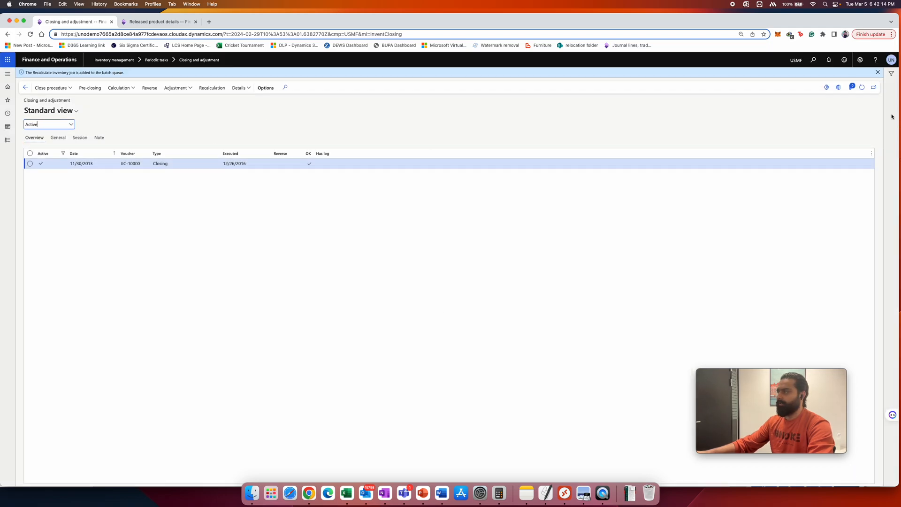
pyautogui.click(861, 87)
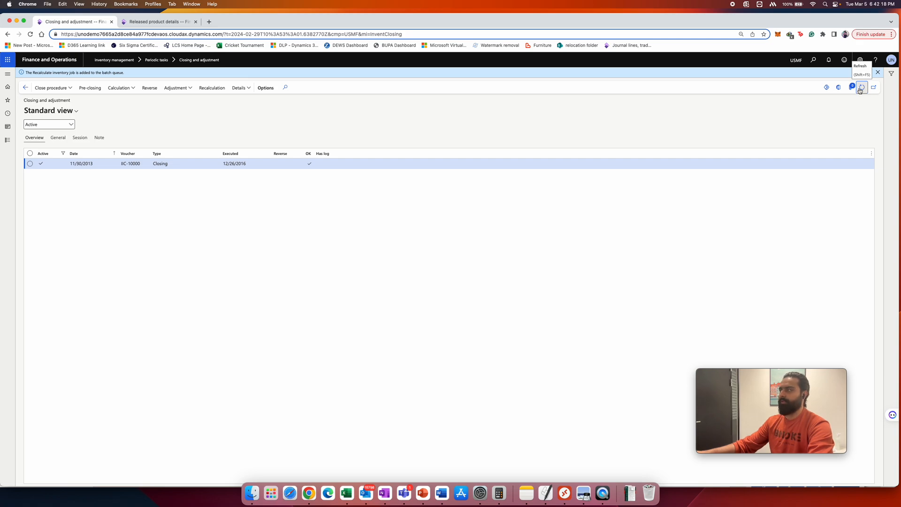
pyautogui.click(860, 89)
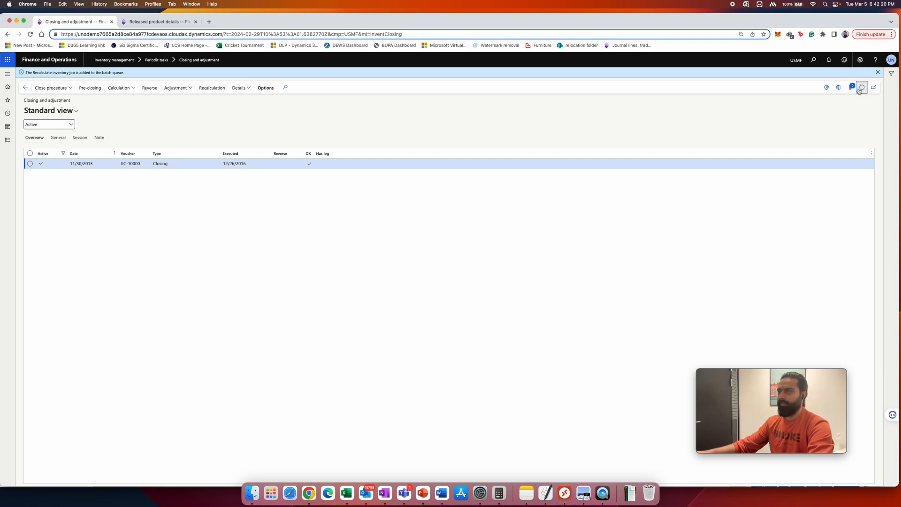
pyautogui.click(859, 89)
pyautogui.click(858, 91)
pyautogui.click(858, 96)
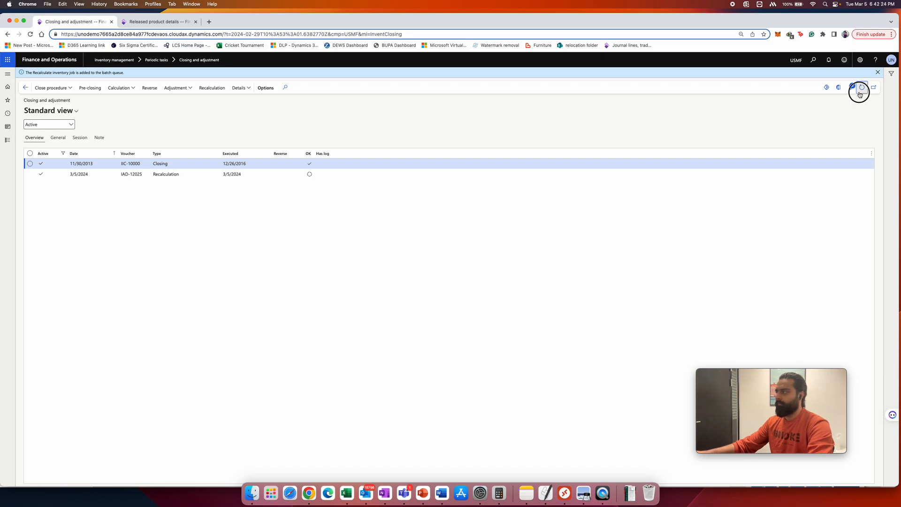
# Dismiss the batch message and keep refreshing the closing list to check whether the 3/5/2024 recalculation has completed
pyautogui.click(329, 176)
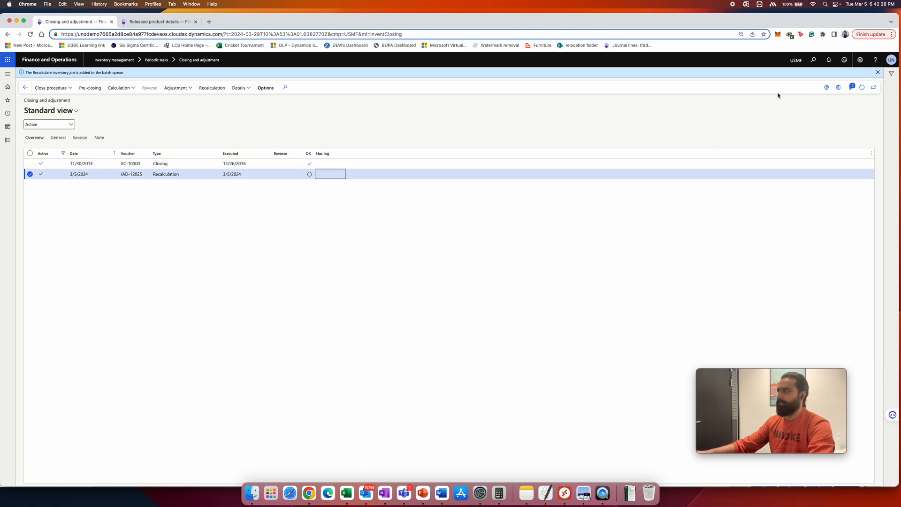
pyautogui.click(862, 88)
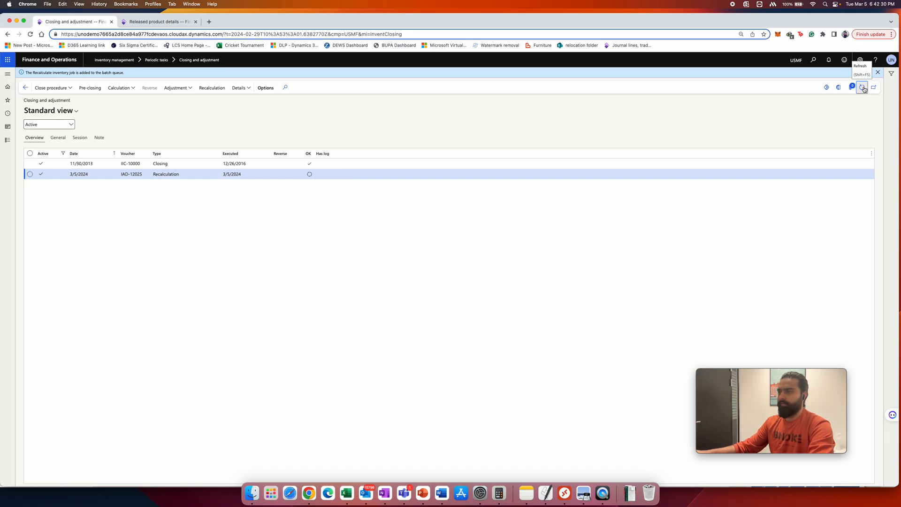
pyautogui.click(864, 89)
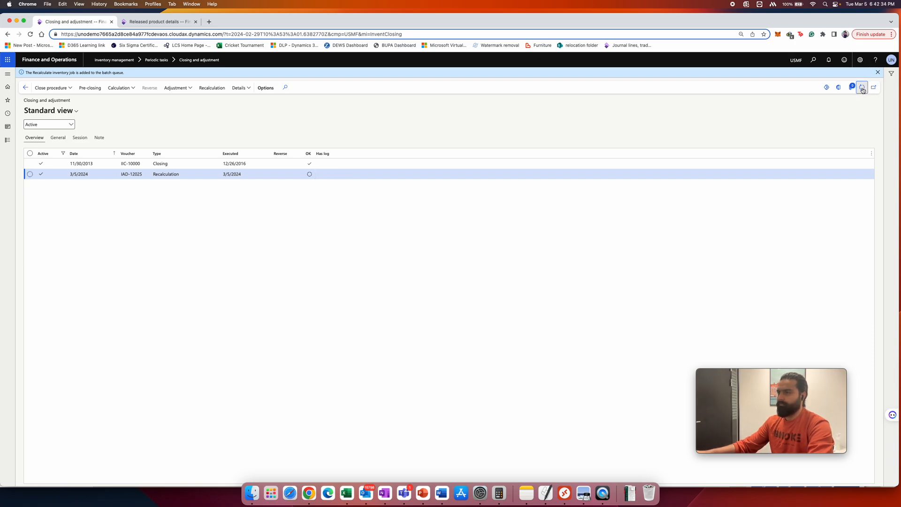
pyautogui.click(863, 90)
pyautogui.click(863, 89)
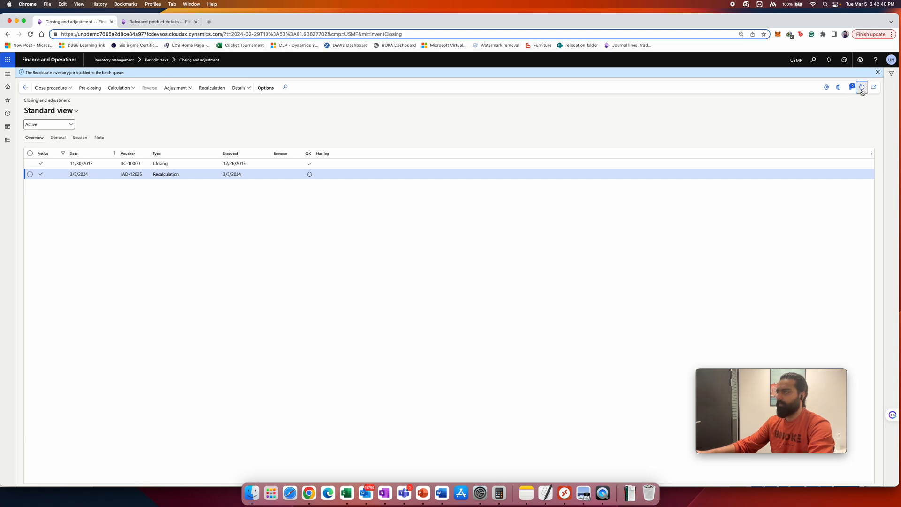
pyautogui.click(862, 89)
pyautogui.click(863, 88)
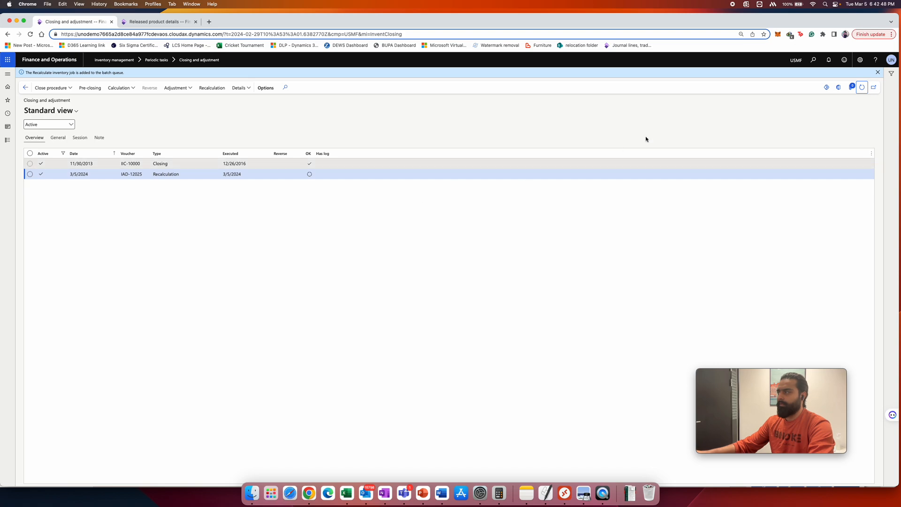
pyautogui.click(877, 72)
pyautogui.click(864, 79)
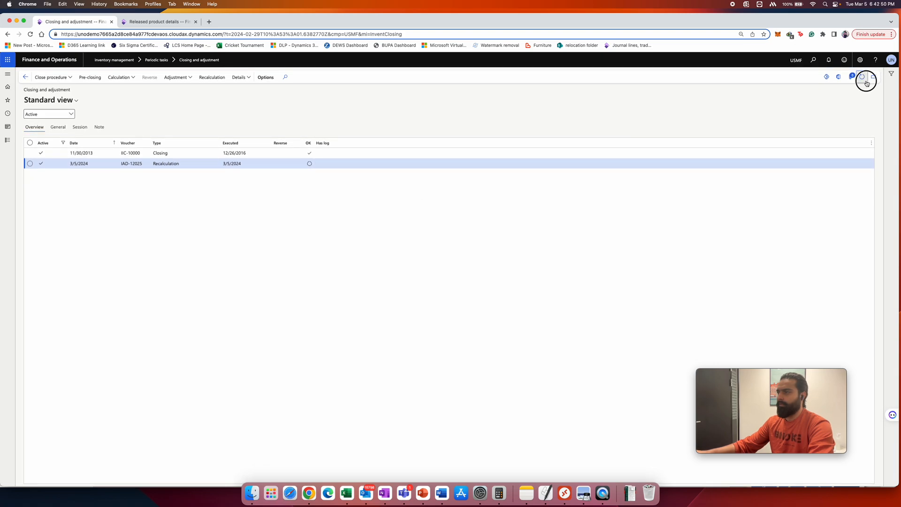
pyautogui.click(249, 78)
pyautogui.click(316, 128)
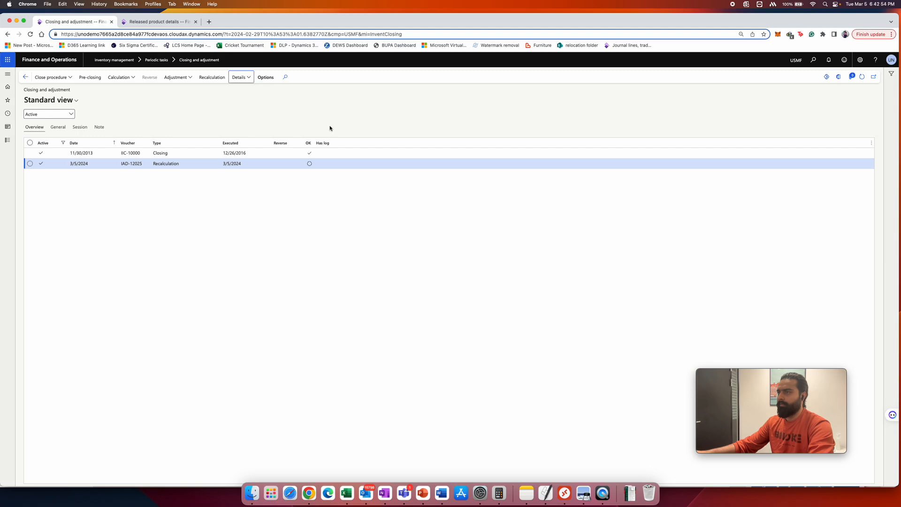
pyautogui.click(859, 80)
pyautogui.click(860, 80)
pyautogui.click(859, 81)
pyautogui.click(860, 81)
pyautogui.click(860, 81)
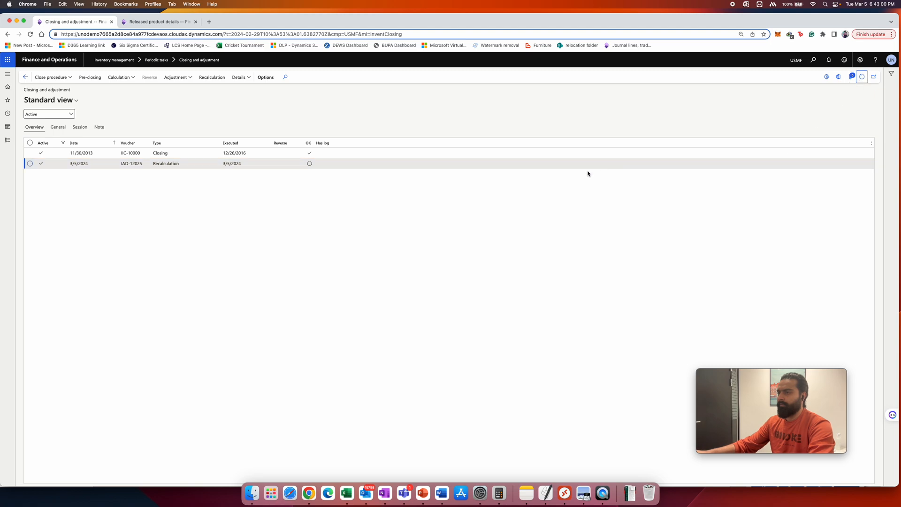
pyautogui.click(412, 156)
pyautogui.click(408, 163)
pyautogui.click(862, 80)
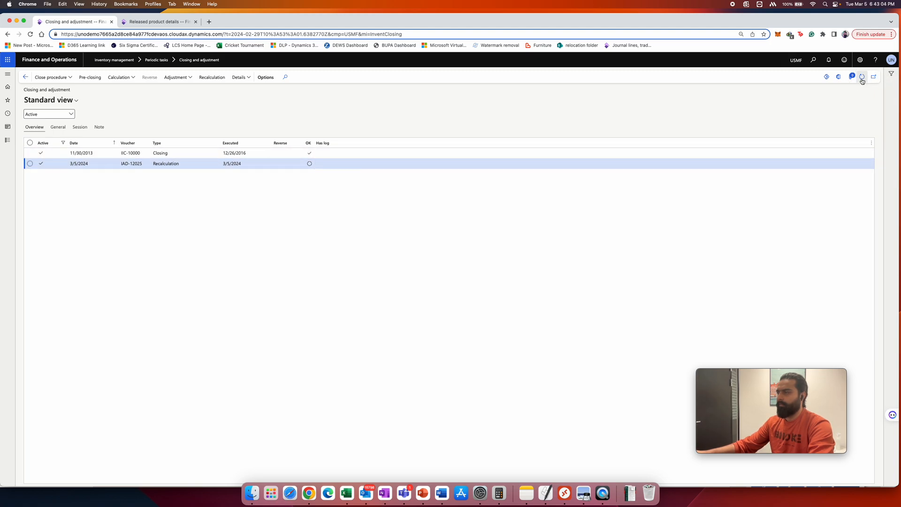
pyautogui.click(862, 81)
pyautogui.click(862, 81)
pyautogui.click(862, 81)
pyautogui.click(862, 81)
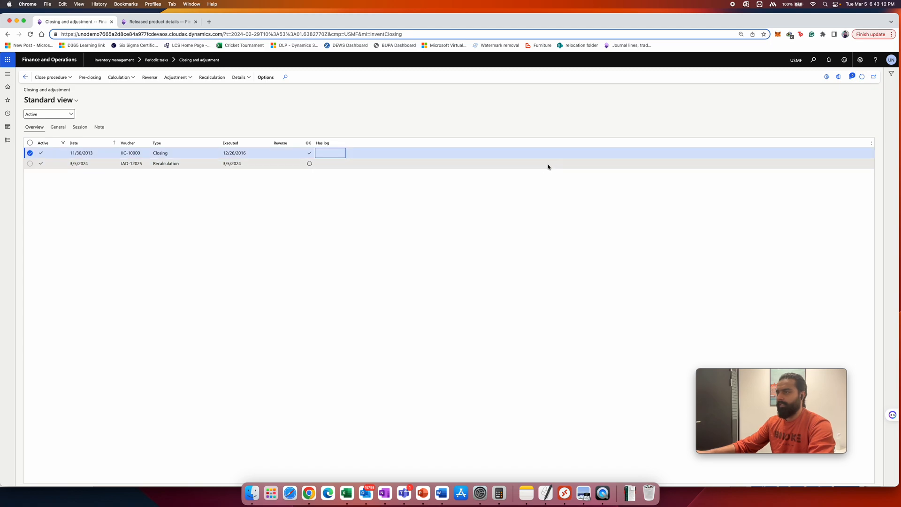
pyautogui.click(862, 79)
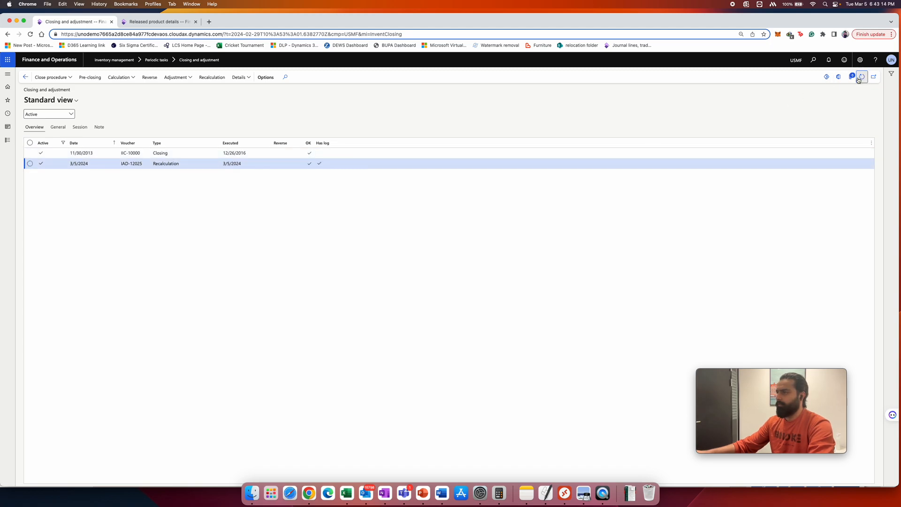
# Open the voucher transactions of the 3/5/2024 recalculation and examine the ledger accounts, amounts and posting types
pyautogui.click(288, 167)
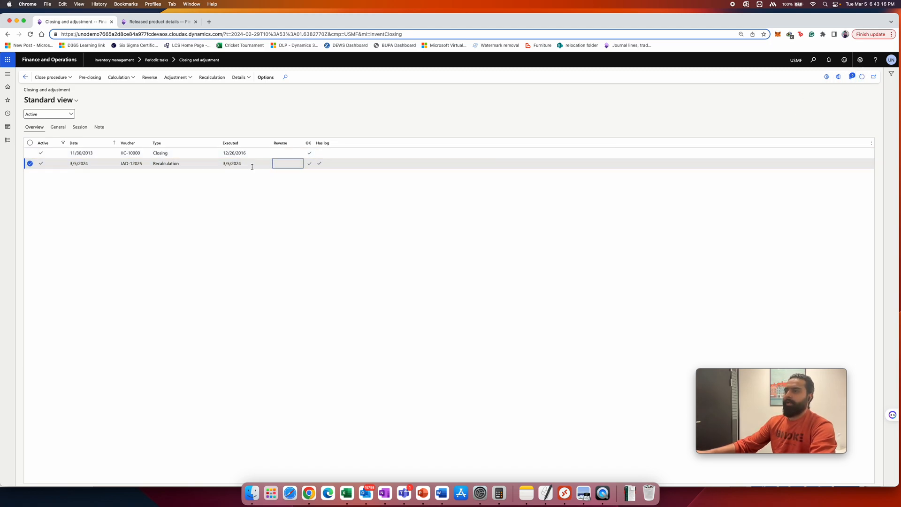
pyautogui.click(240, 77)
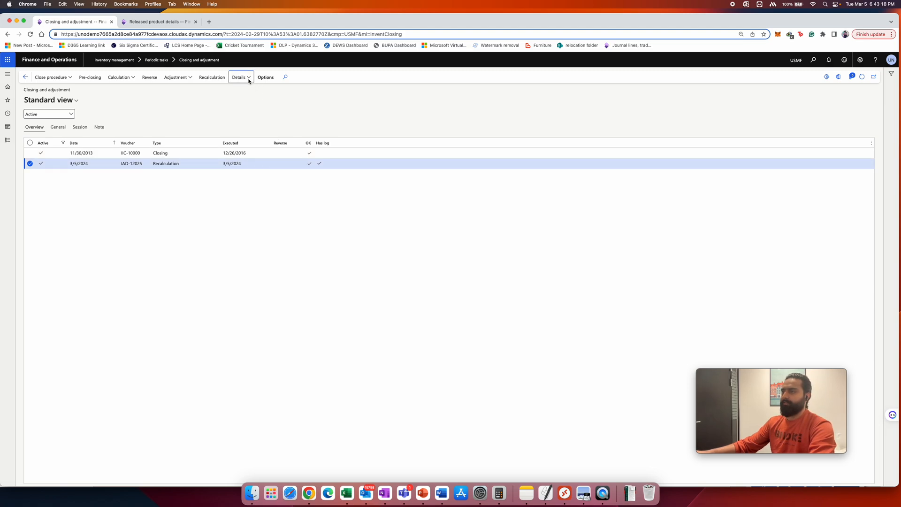
pyautogui.click(251, 110)
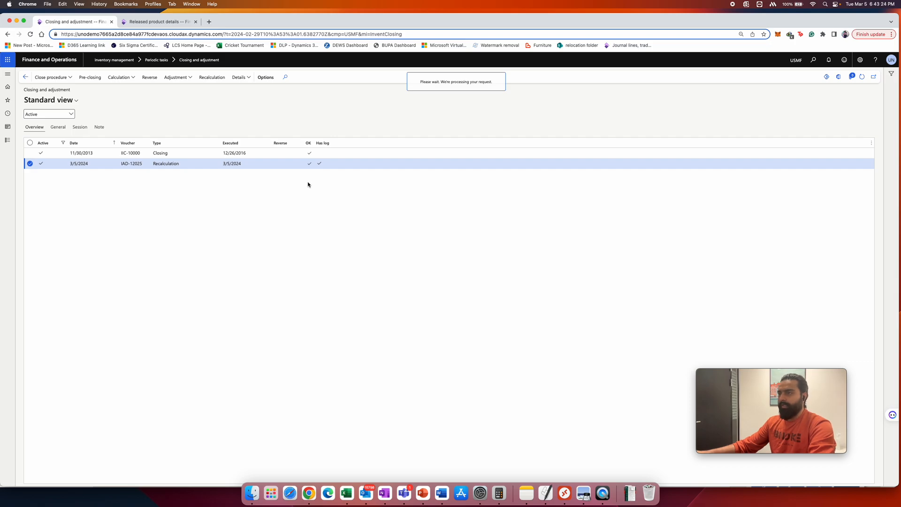
pyautogui.moveTo(522, 141); pyautogui.dragTo(546, 151)
pyautogui.click(618, 151)
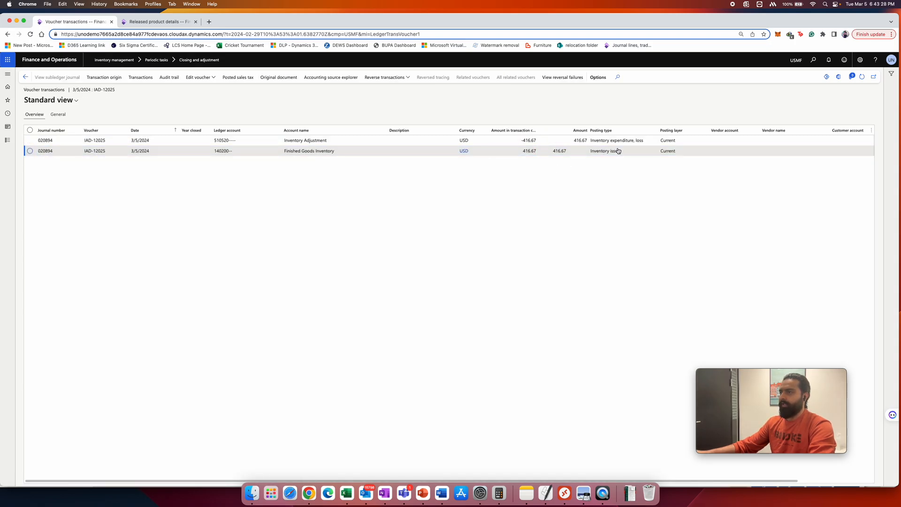
# Open ItemA101's inventory transactions from the released products list to check its issue cost after recalculation
pyautogui.click(152, 22)
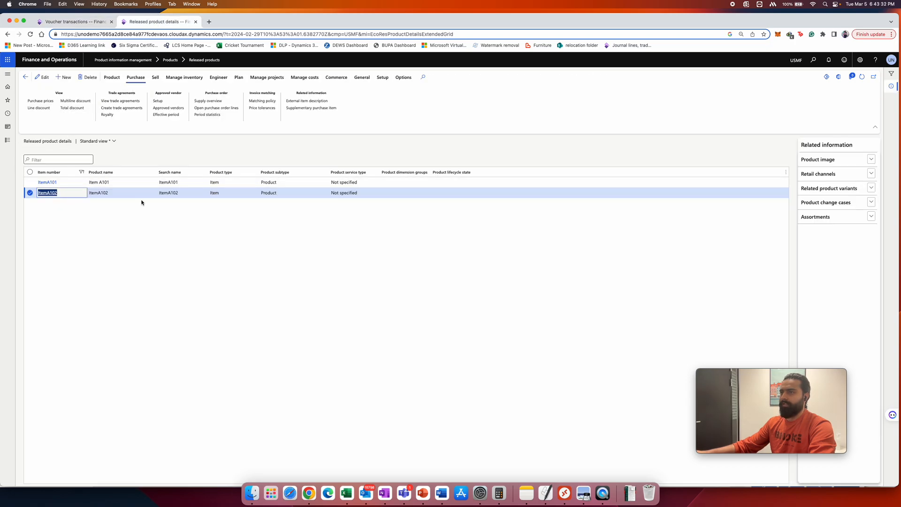
pyautogui.click(184, 77)
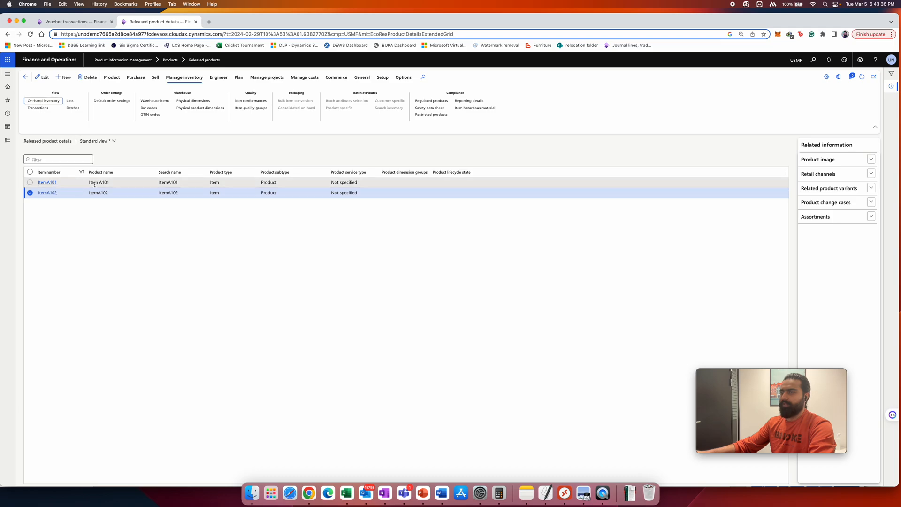
pyautogui.click(69, 182)
pyautogui.click(51, 102)
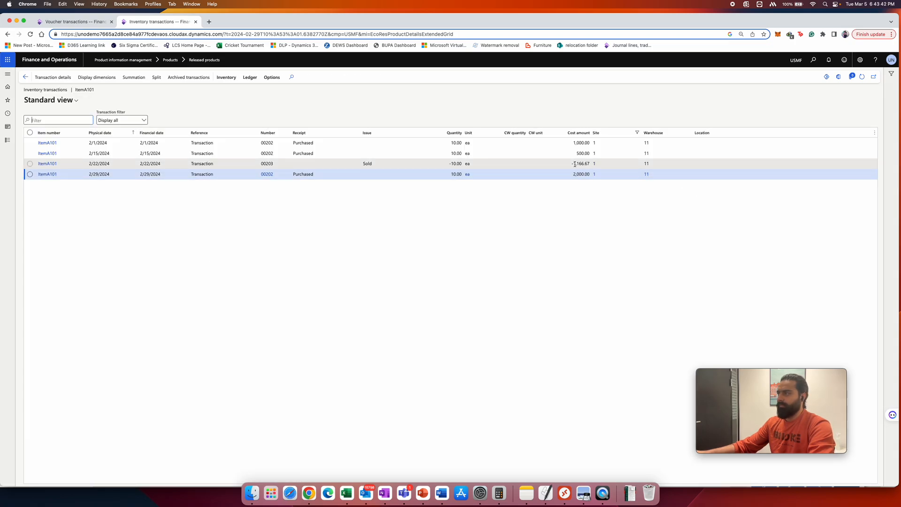
# Check the 2/22/2024 issue cost of ItemA101, and open ItemA102's inventory transactions to check the cost amount of its issue
pyautogui.click(584, 164)
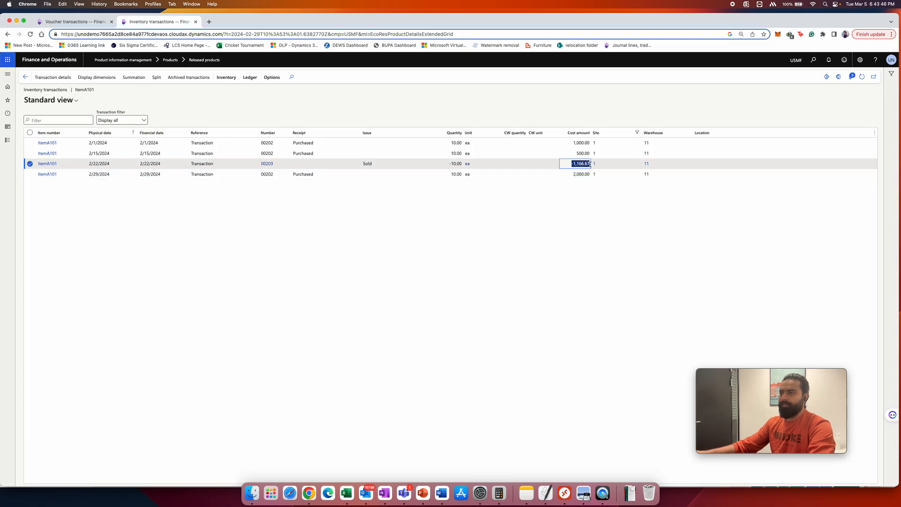
pyautogui.click(26, 80)
pyautogui.click(25, 78)
pyautogui.click(114, 191)
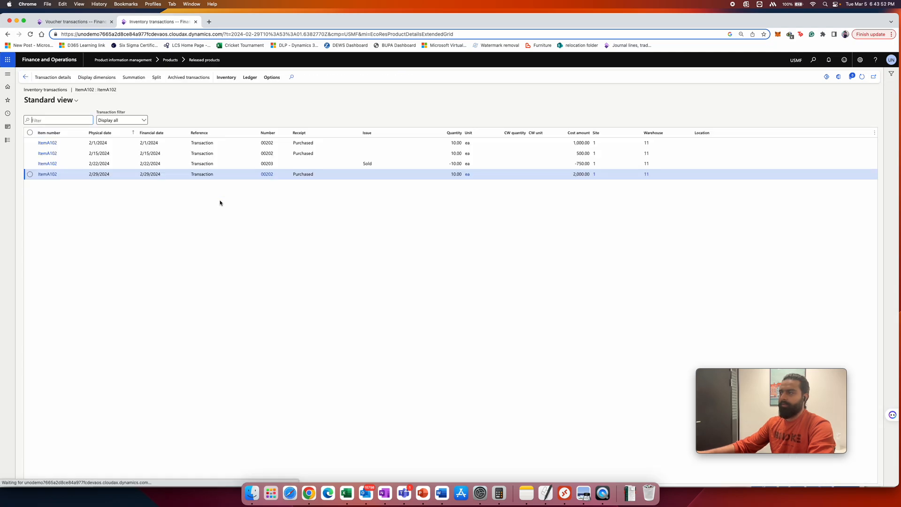
pyautogui.click(570, 164)
pyautogui.moveTo(570, 165); pyautogui.dragTo(590, 164)
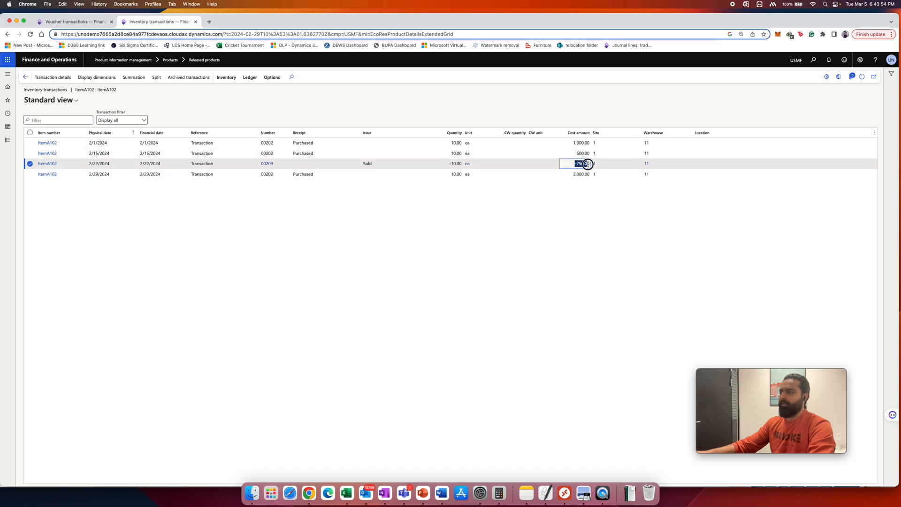
pyautogui.click(590, 165)
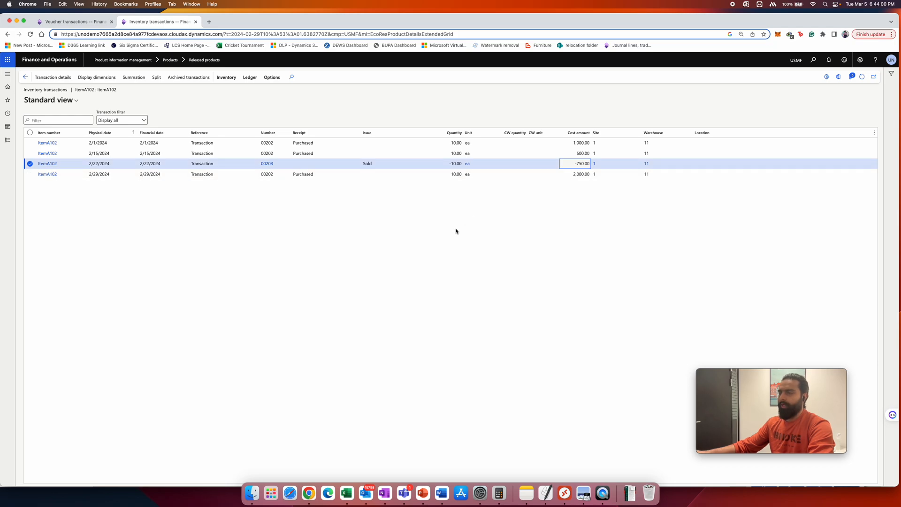
# Switch to the Excel valuation workbook and compare Item A102's expected result with its 01-Feb and 15-Feb purchase prices and amounts
pyautogui.click(346, 493)
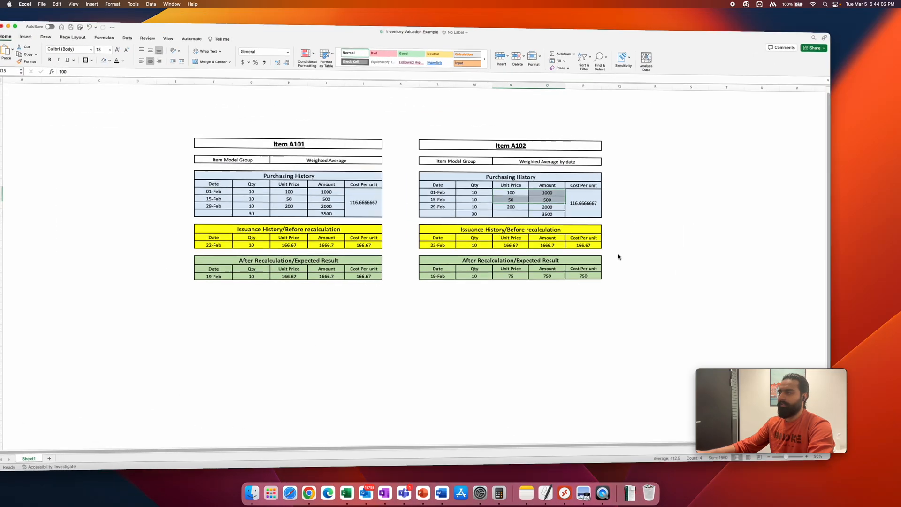
pyautogui.click(541, 276)
pyautogui.moveTo(471, 271); pyautogui.dragTo(617, 278)
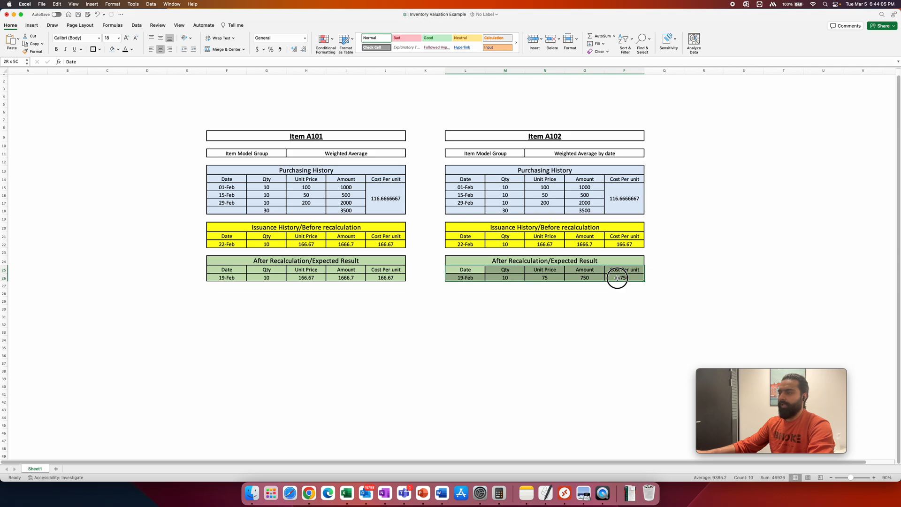
pyautogui.click(547, 280)
pyautogui.click(540, 189)
pyautogui.click(544, 196)
pyautogui.moveTo(581, 189); pyautogui.dragTo(579, 195)
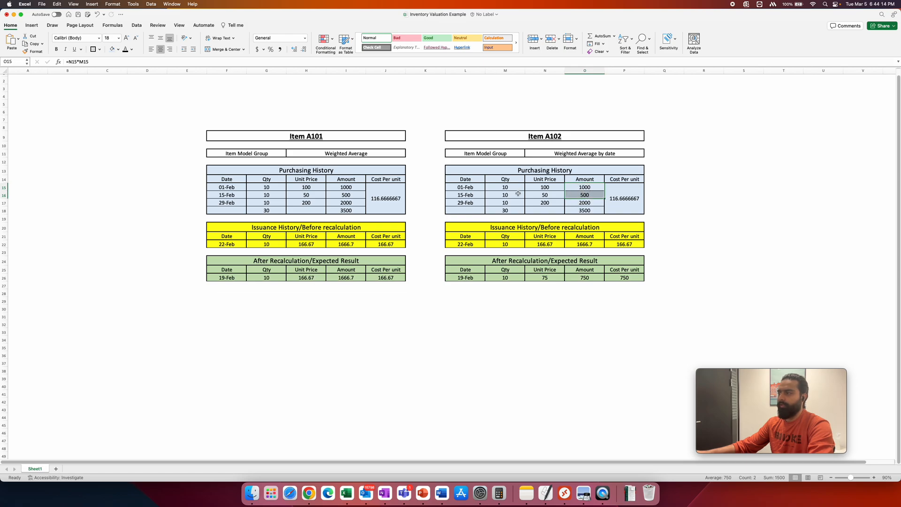
pyautogui.click(548, 279)
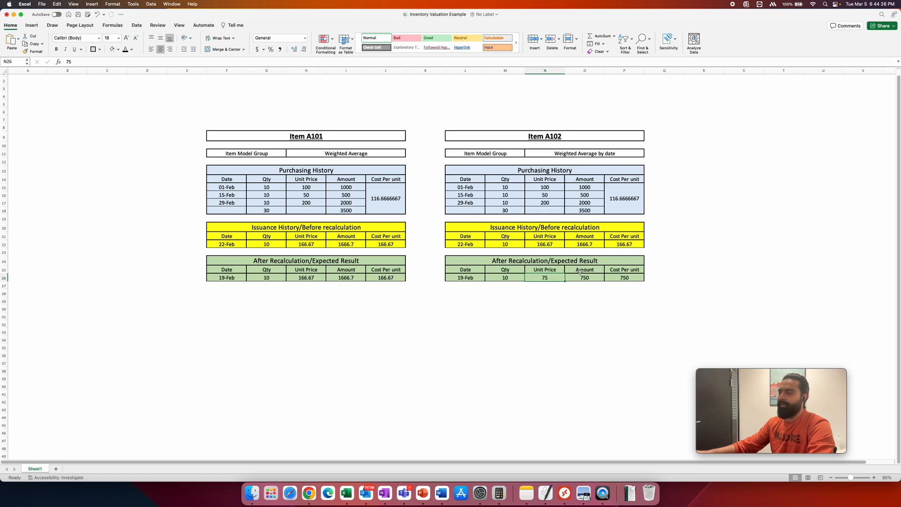
# Switch back to Dynamics 365 in Chrome and review ItemA102's issue cost and the accounts and amounts in the recalculation voucher
pyautogui.press('super+Tab')
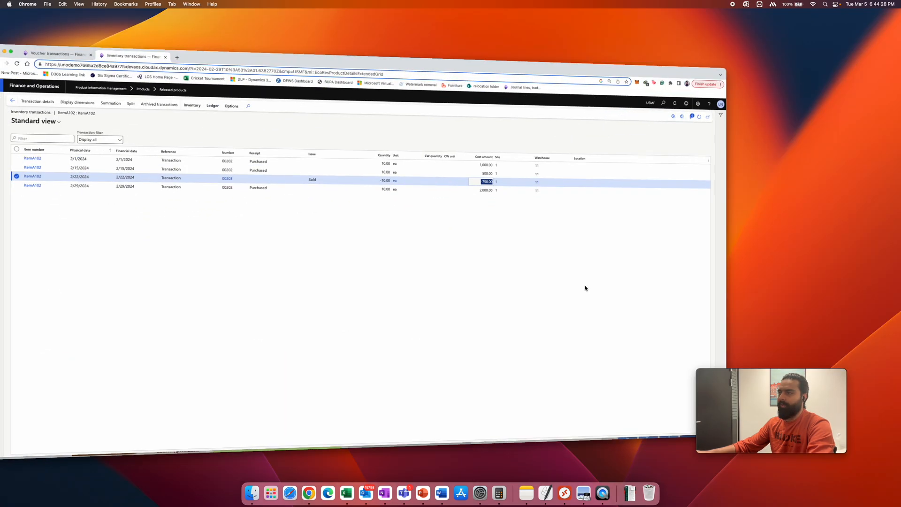
pyautogui.click(583, 167)
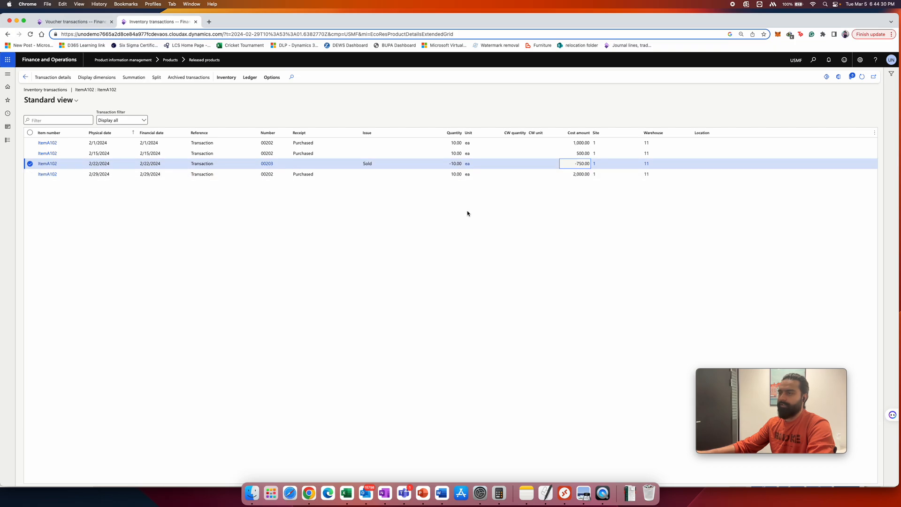
pyautogui.click(25, 77)
pyautogui.click(78, 22)
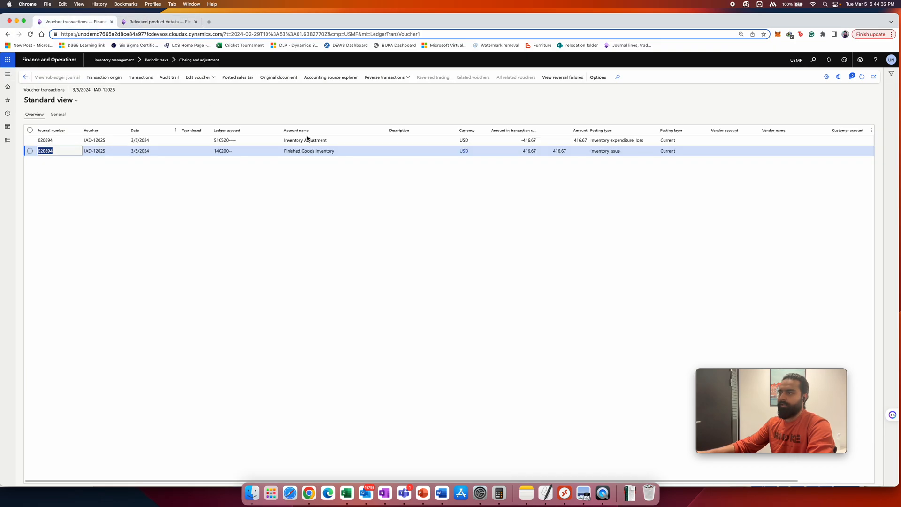
pyautogui.click(520, 151)
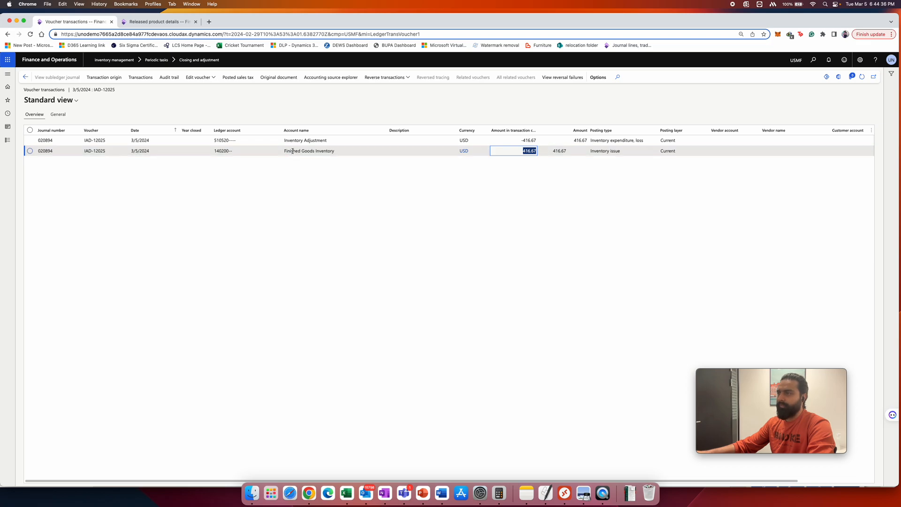
pyautogui.click(310, 141)
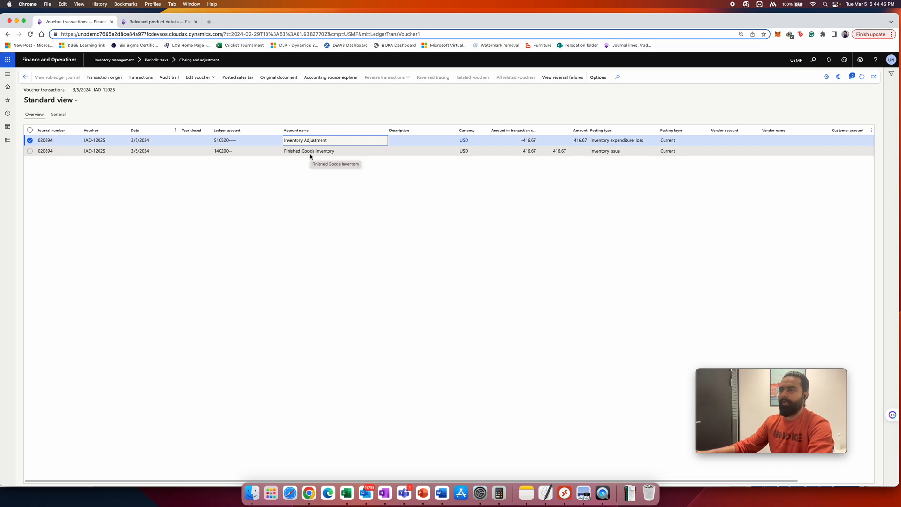
pyautogui.click(310, 154)
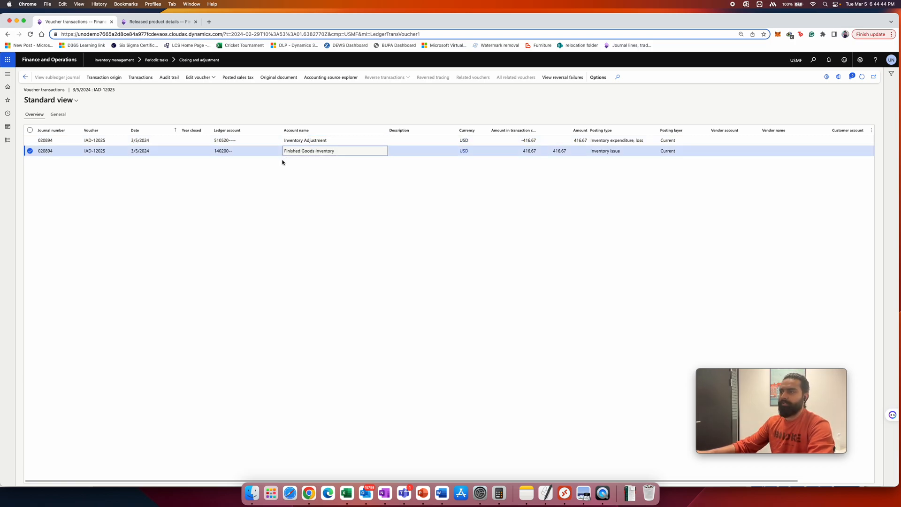
pyautogui.click(158, 22)
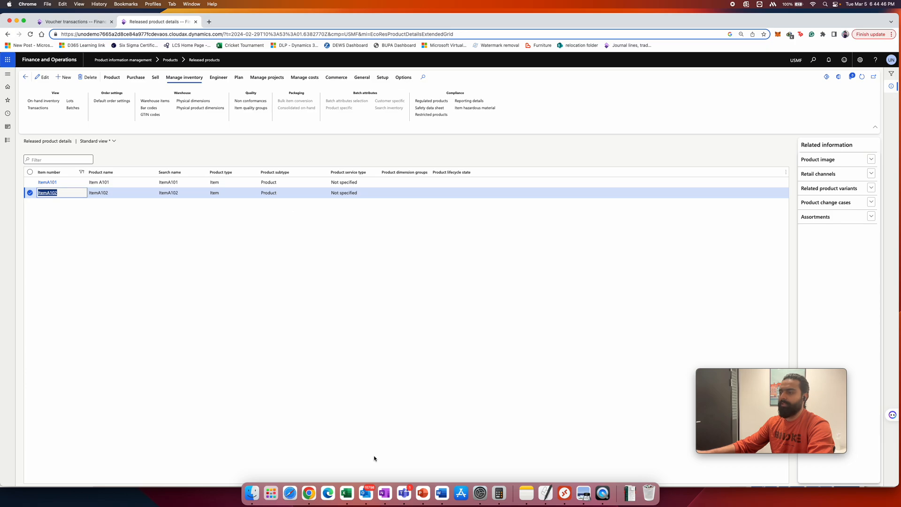
# Return to the Excel workbook and examine Item A102's Weighted Average by date purchases before and after the 22-Feb issue
pyautogui.click(346, 493)
pyautogui.click(524, 171)
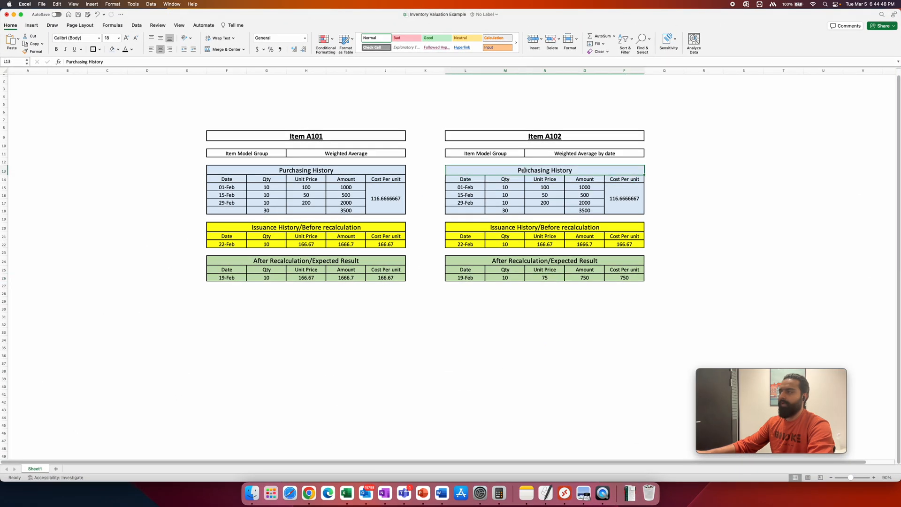
pyautogui.click(572, 153)
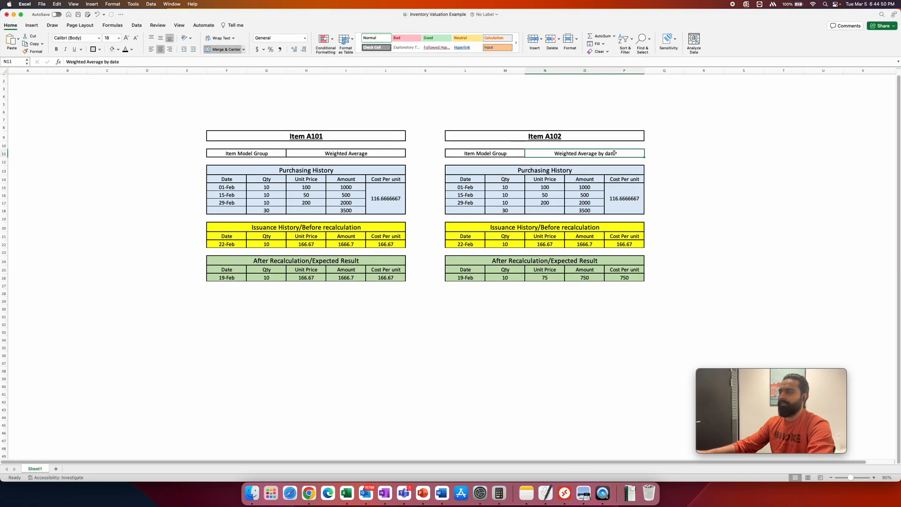
pyautogui.moveTo(452, 195); pyautogui.dragTo(585, 197)
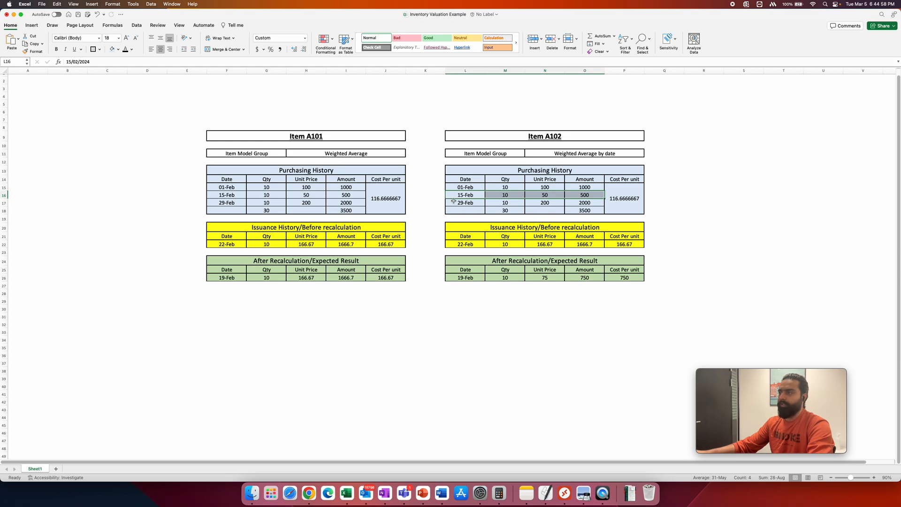
pyautogui.click(463, 245)
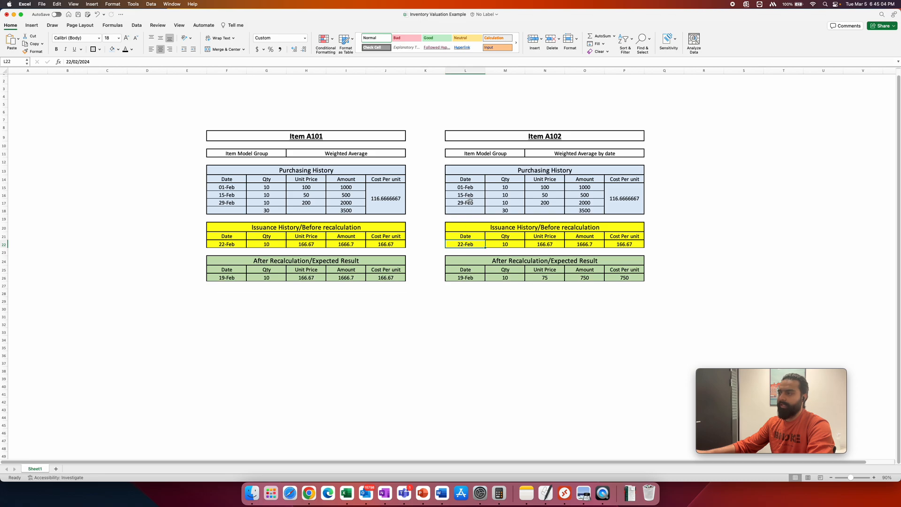
pyautogui.moveTo(467, 188); pyautogui.dragTo(581, 193)
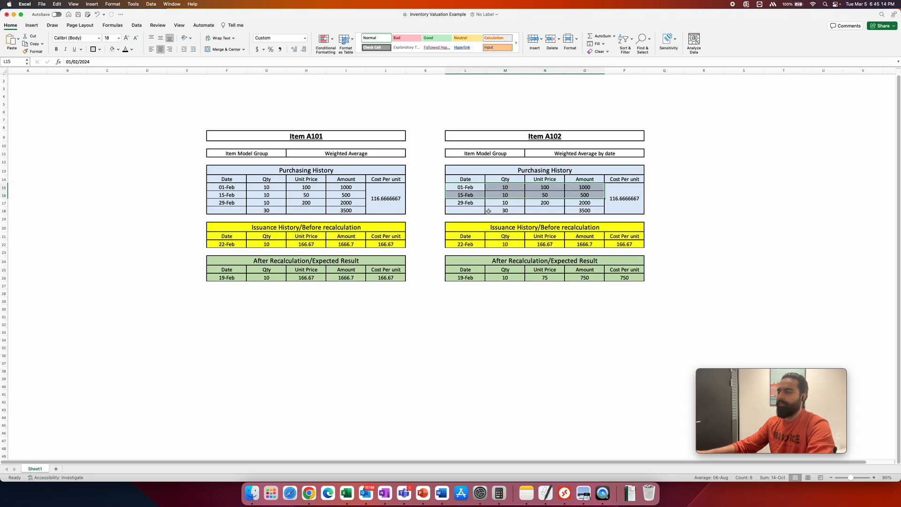
pyautogui.click(466, 245)
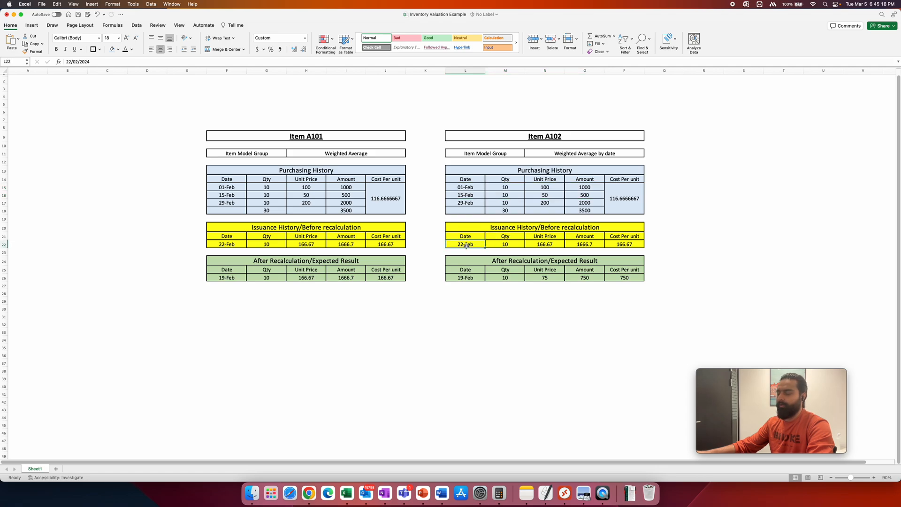
pyautogui.moveTo(466, 204); pyautogui.dragTo(585, 202)
pyautogui.click(599, 154)
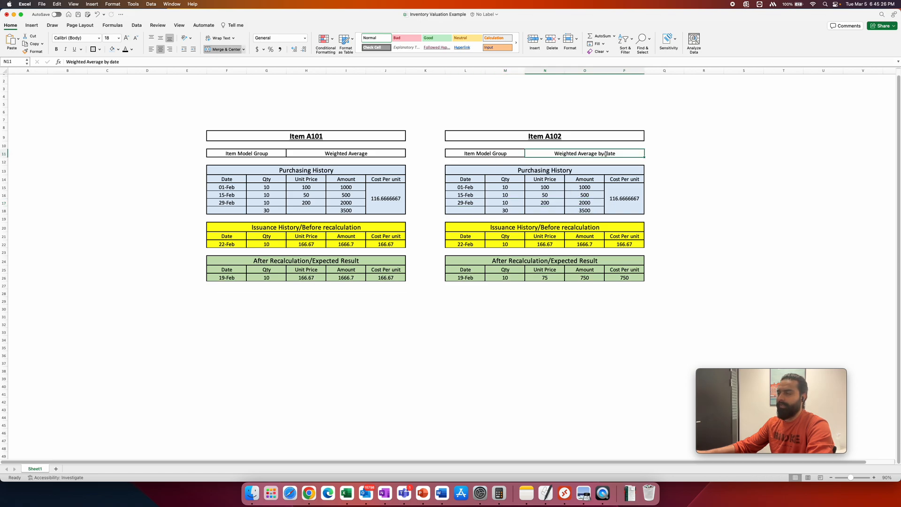
# Examine Item A101's Weighted Average model, its three February purchases, the 22-Feb issue and the cost per unit calculation
pyautogui.click(343, 155)
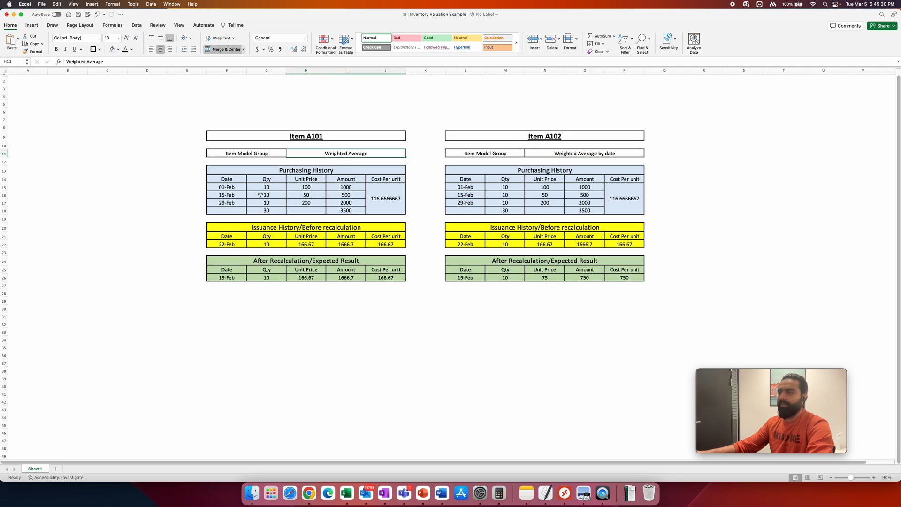
pyautogui.moveTo(222, 187); pyautogui.dragTo(229, 202)
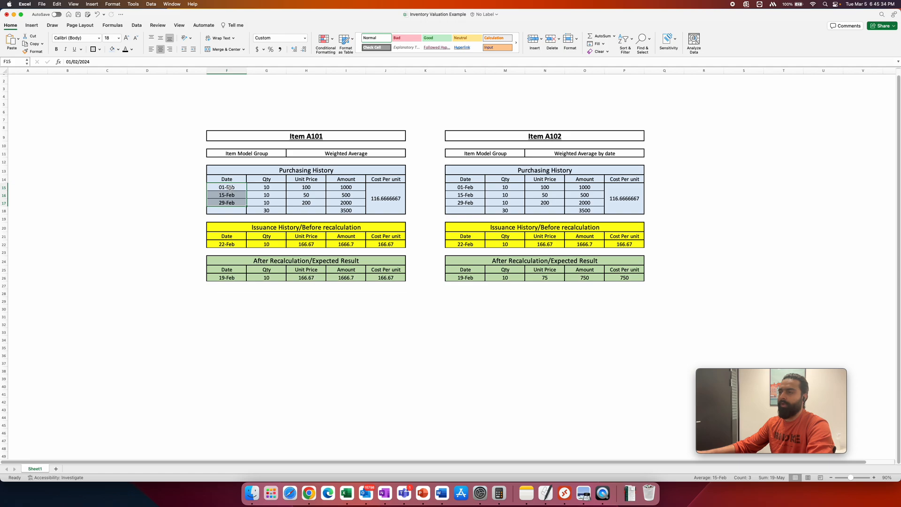
pyautogui.click(232, 187)
pyautogui.moveTo(232, 189); pyautogui.dragTo(229, 203)
pyautogui.click(231, 195)
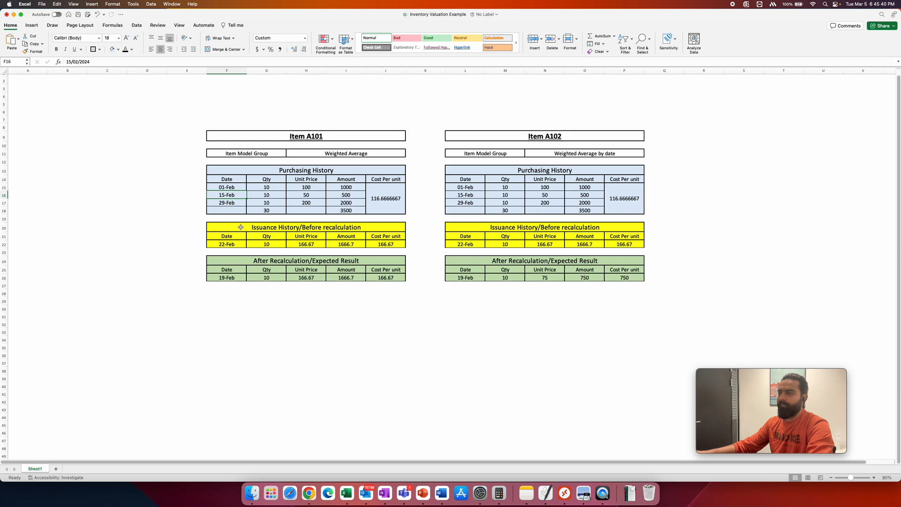
pyautogui.click(231, 245)
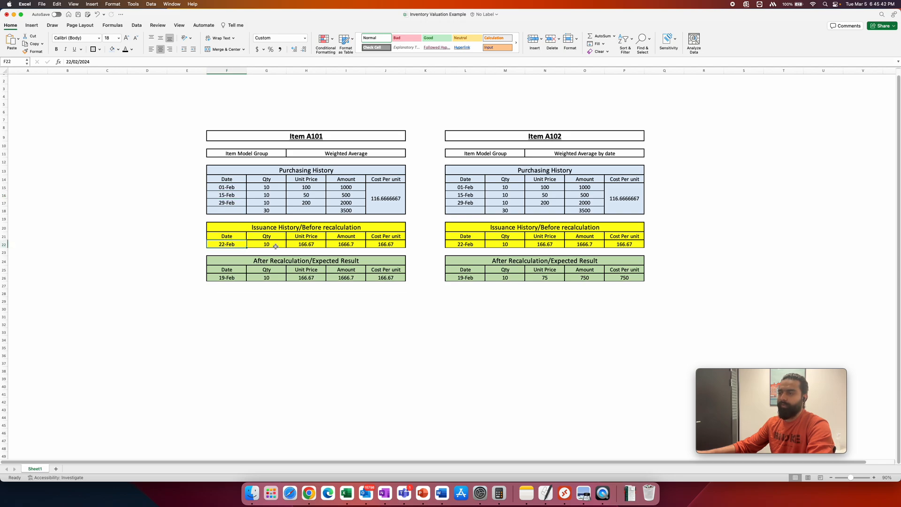
pyautogui.moveTo(232, 188); pyautogui.dragTo(342, 202)
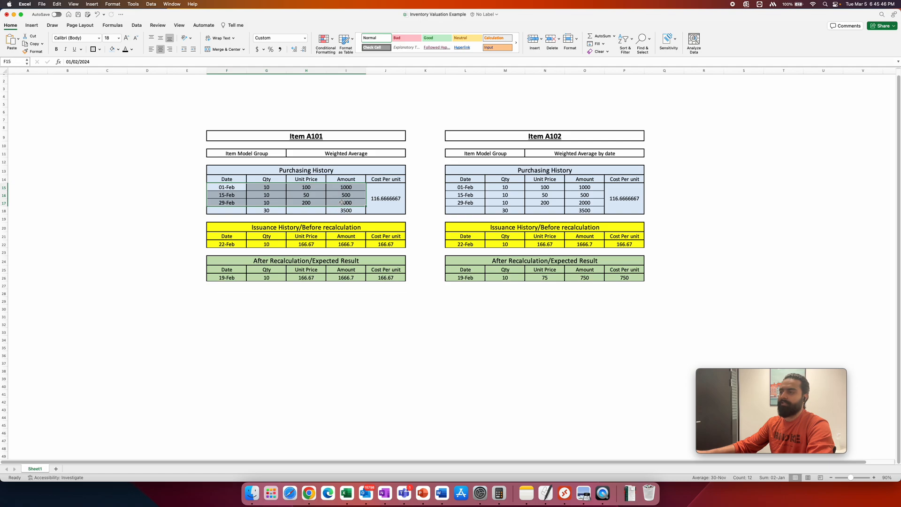
pyautogui.click(385, 202)
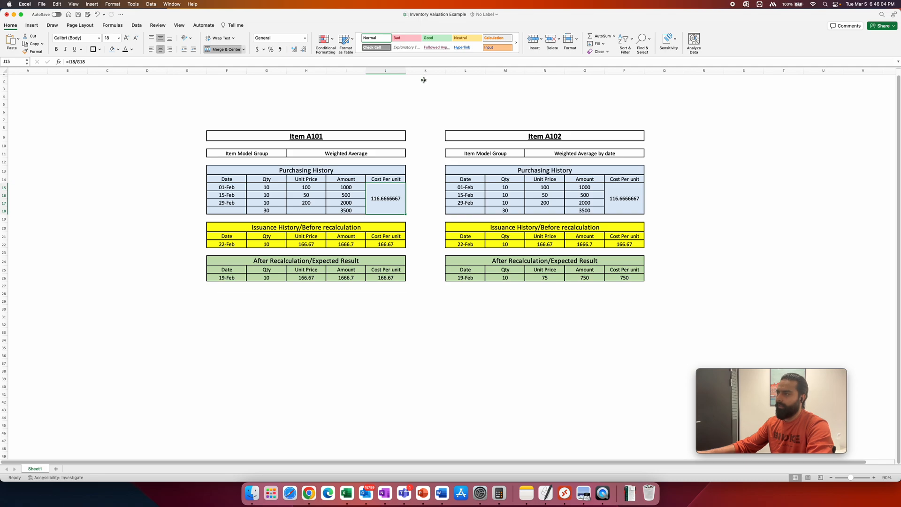
pyautogui.moveTo(422, 96); pyautogui.dragTo(428, 313)
pyautogui.click(662, 110)
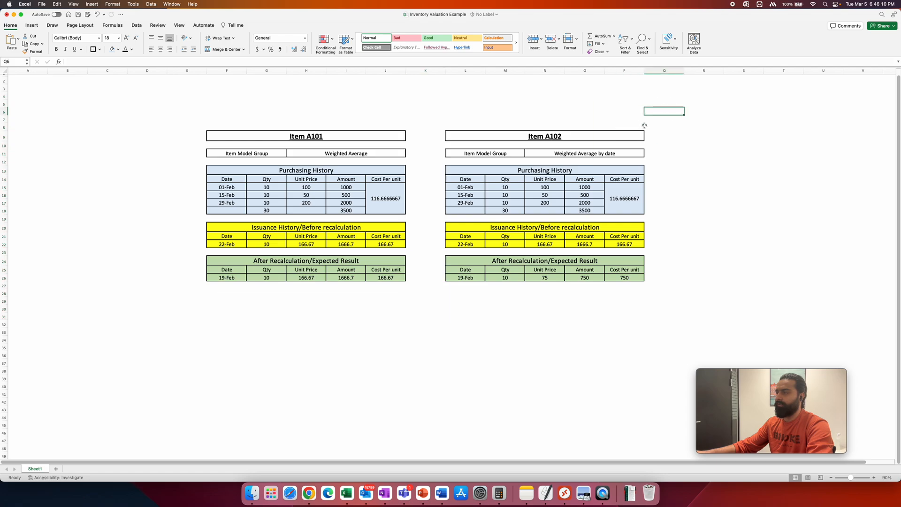